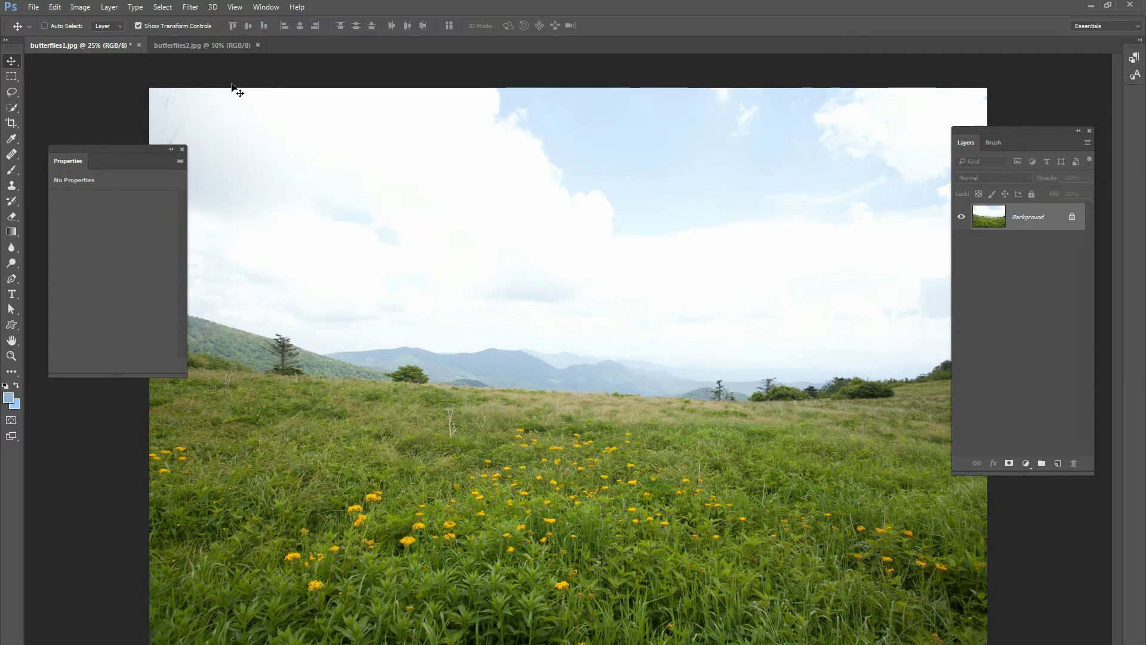
Look over the four butterflies in butterflies2.jpg and return to the meadow photo.
{"action": "left_click", "coordinate": [198, 45]}
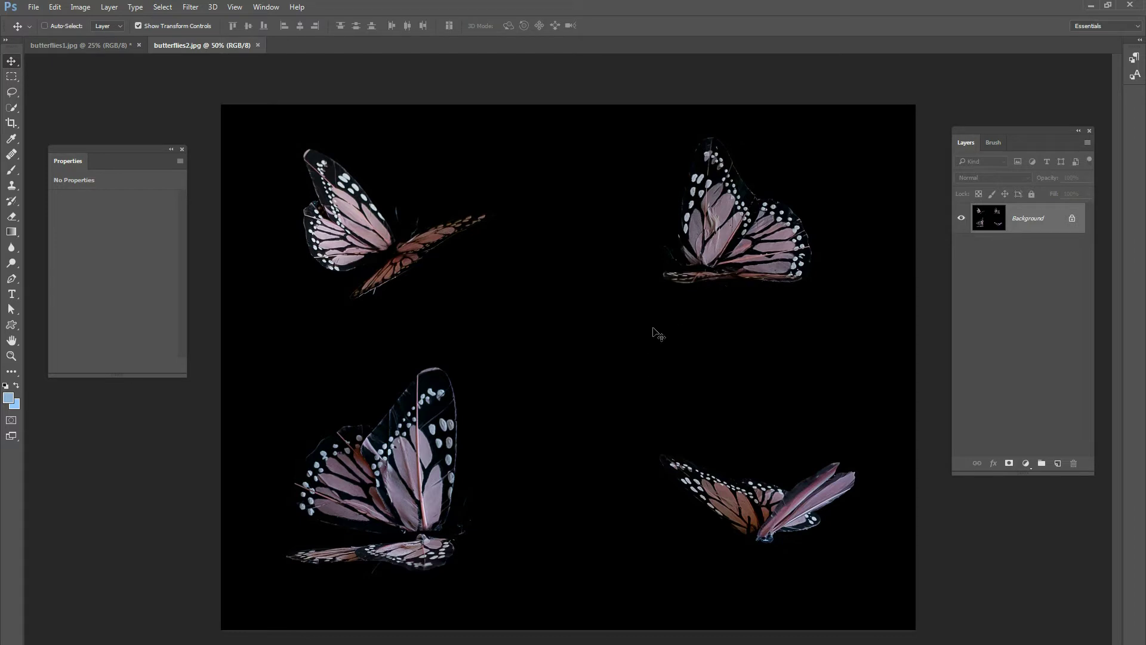
{"action": "left_click", "coordinate": [95, 46]}
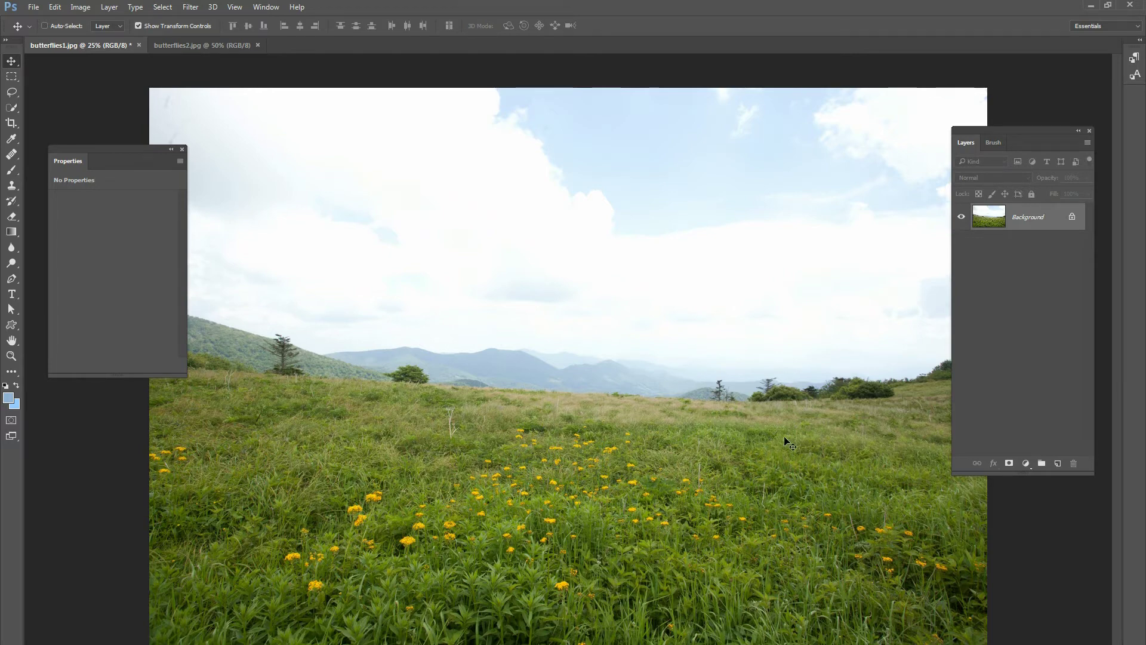
Add a new layer above the meadow and draw a linear black-to-transparent gradient from the horizon down through the grass.
{"action": "left_click", "coordinate": [1059, 463]}
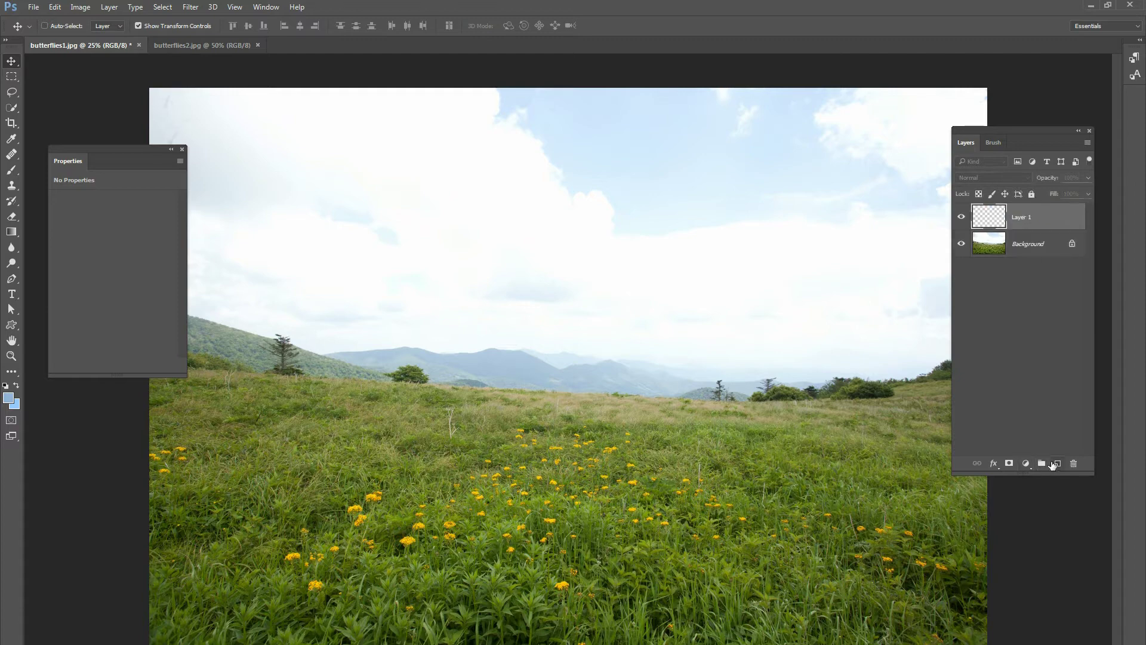
{"action": "left_click", "coordinate": [7, 233]}
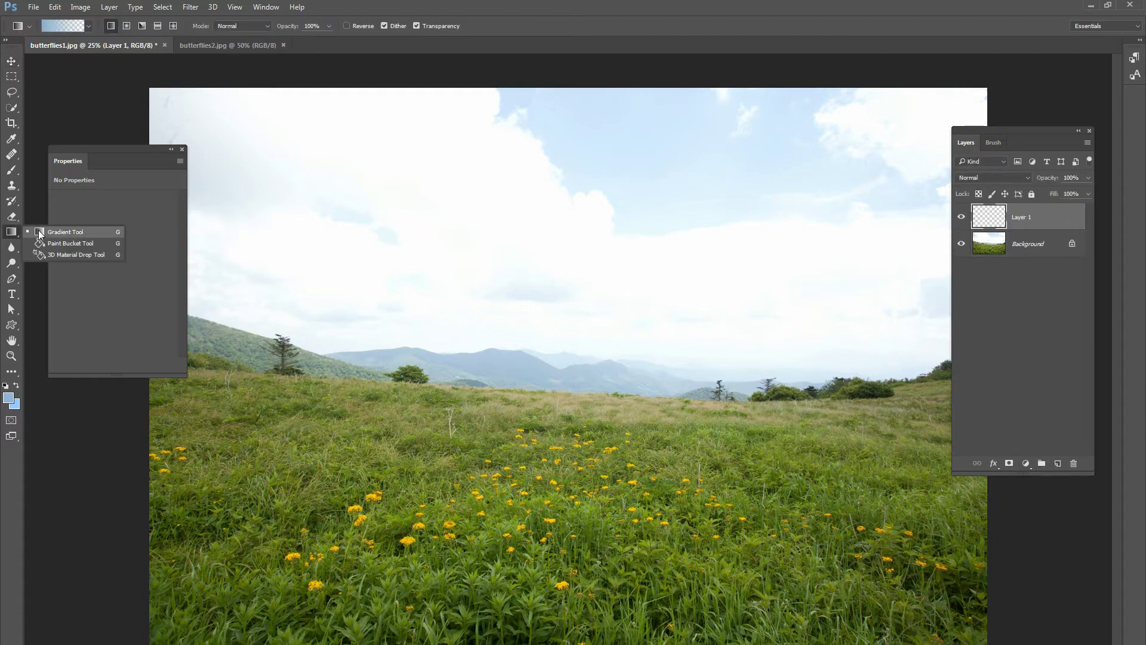
{"action": "left_click", "coordinate": [81, 28]}
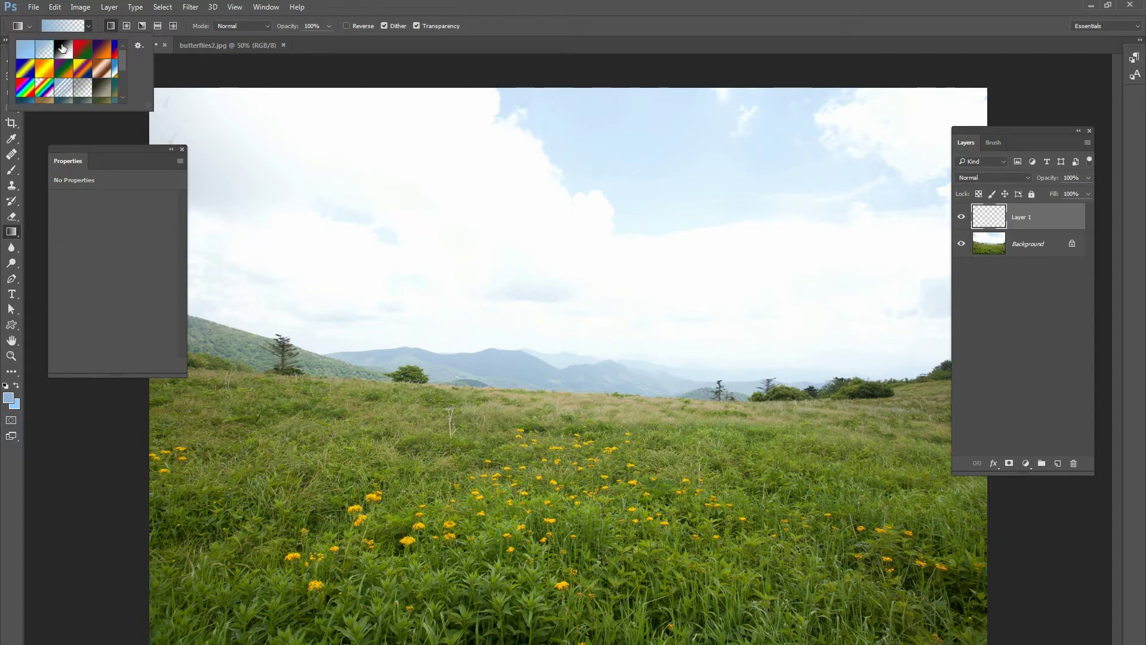
{"action": "left_click", "coordinate": [9, 400]}
{"action": "left_click", "coordinate": [329, 225]}
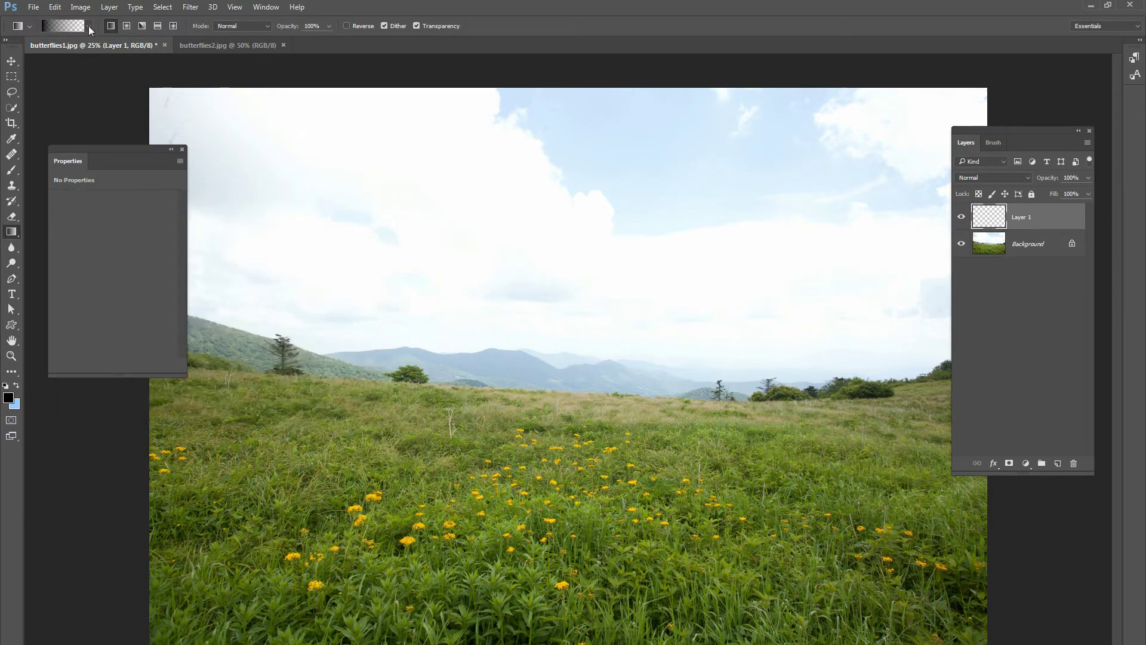
{"action": "left_click", "coordinate": [88, 26]}
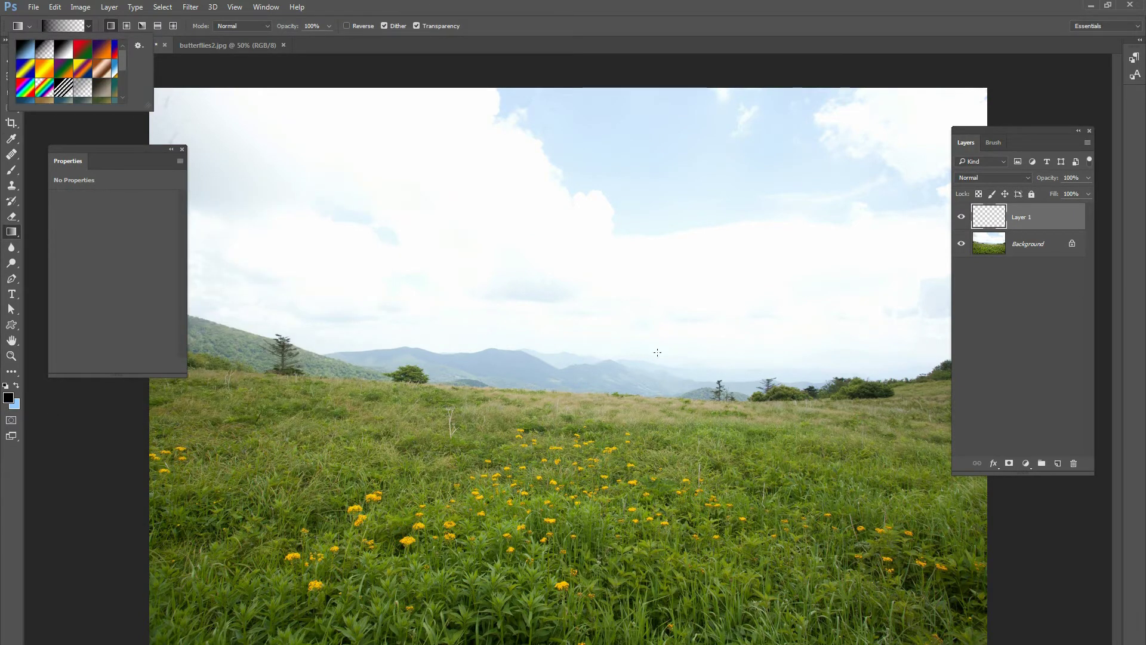
{"action": "left_click_drag", "start_coordinate": [562, 374], "coordinate": [564, 644]}
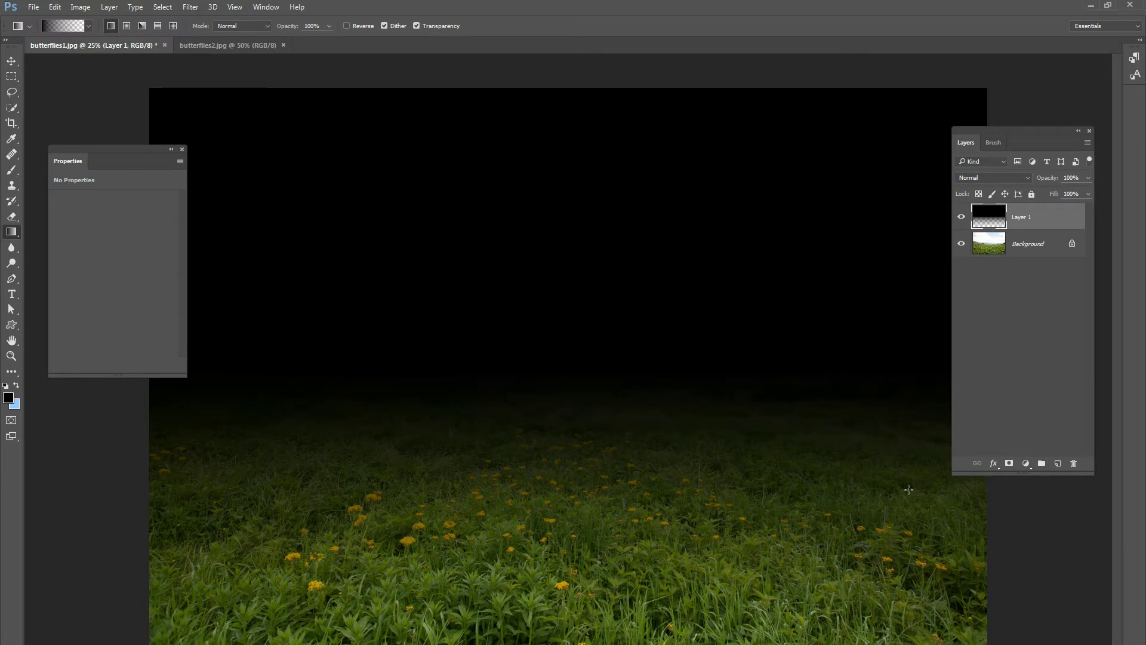
Add a Levels adjustment layer above the gradient with the white output level set to 144.
{"action": "left_click", "coordinate": [1026, 465]}
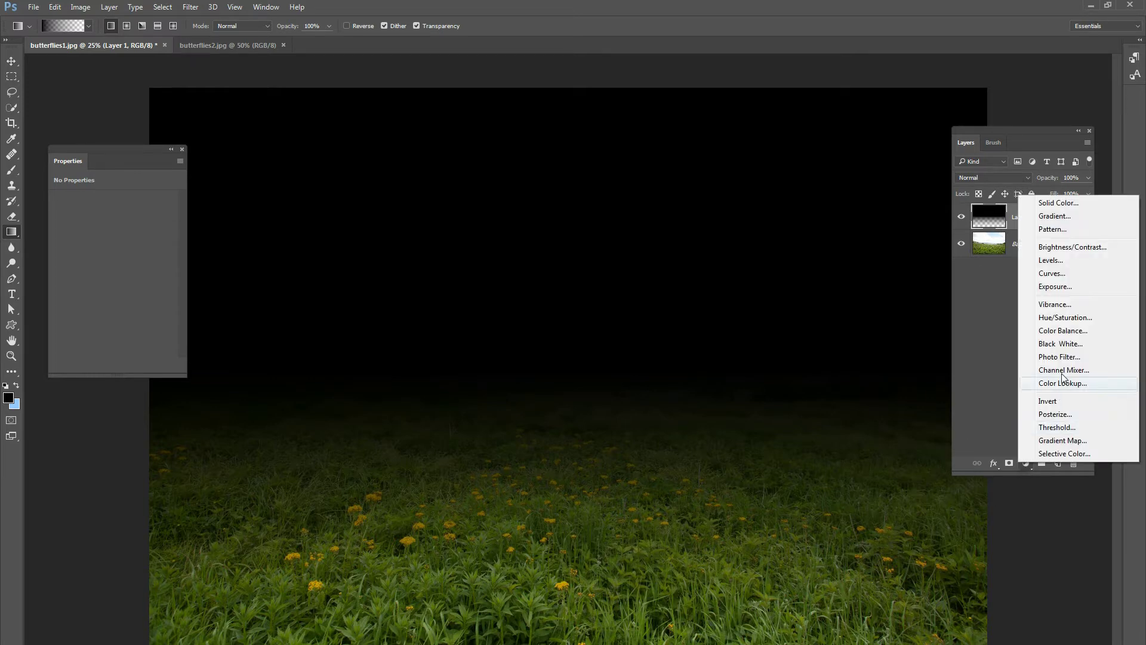
{"action": "left_click", "coordinate": [1044, 267]}
{"action": "left_click_drag", "start_coordinate": [170, 318], "coordinate": [128, 317]}
Paint the Levels mask over the foreground grass with a soft black 495 px brush at 8% flow, comparing with the adjustment hidden.
{"action": "key", "text": "b"}
{"action": "left_click", "coordinate": [328, 26]}
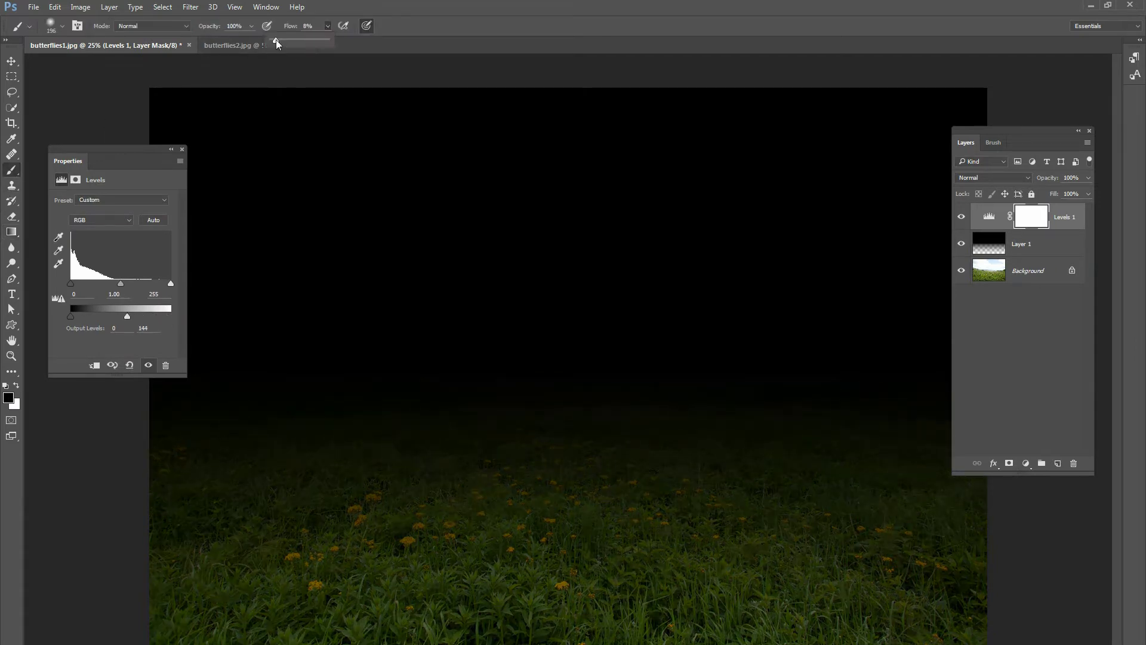
{"action": "right_click", "coordinate": [606, 457]}
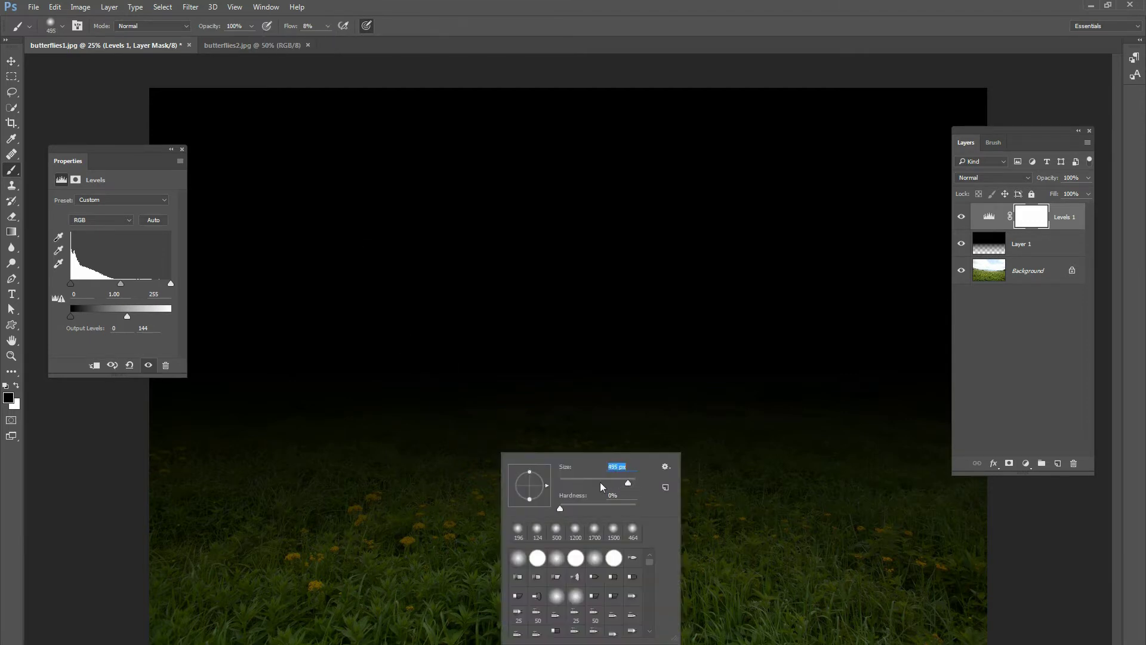
{"action": "left_click", "coordinate": [417, 555]}
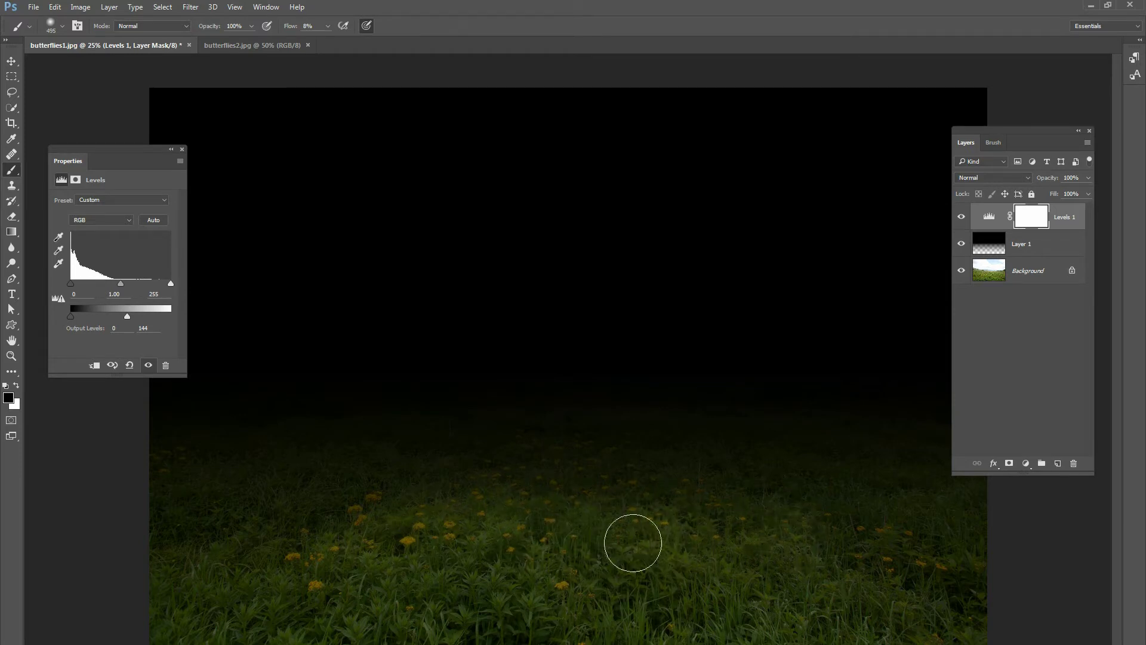
{"action": "mouse_move", "coordinate": [882, 568]}
{"action": "left_mouse_down"}
{"action": "mouse_move", "coordinate": [749, 557]}
{"action": "mouse_move", "coordinate": [764, 528]}
{"action": "mouse_move", "coordinate": [552, 561]}
{"action": "mouse_move", "coordinate": [393, 565]}
{"action": "mouse_move", "coordinate": [420, 549]}
{"action": "mouse_move", "coordinate": [354, 548]}
{"action": "mouse_move", "coordinate": [390, 502]}
{"action": "mouse_move", "coordinate": [252, 544]}
{"action": "mouse_move", "coordinate": [625, 557]}
{"action": "mouse_move", "coordinate": [534, 561]}
{"action": "mouse_move", "coordinate": [669, 505]}
{"action": "mouse_move", "coordinate": [783, 536]}
{"action": "mouse_move", "coordinate": [719, 486]}
{"action": "mouse_move", "coordinate": [810, 530]}
{"action": "mouse_move", "coordinate": [654, 565]}
{"action": "mouse_move", "coordinate": [618, 586]}
{"action": "mouse_move", "coordinate": [781, 560]}
{"action": "mouse_move", "coordinate": [780, 507]}
{"action": "left_mouse_up"}
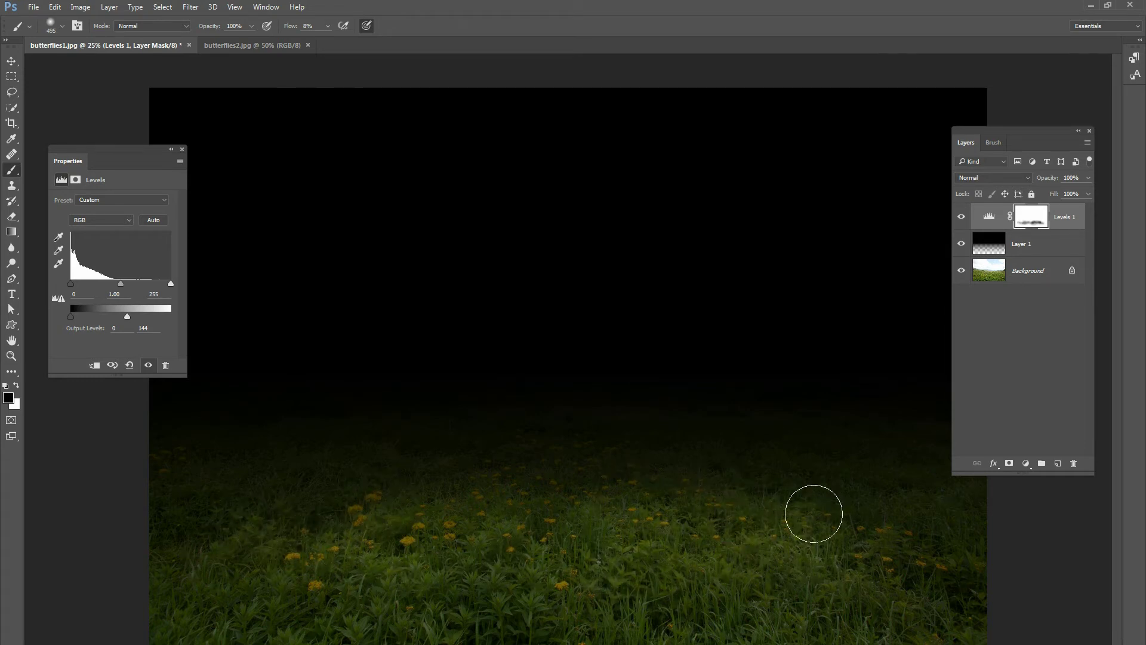
{"action": "left_click", "coordinate": [961, 217]}
{"action": "left_click", "coordinate": [961, 217]}
Duplicate the locked Background layer and delete the original.
{"action": "left_click", "coordinate": [1010, 267]}
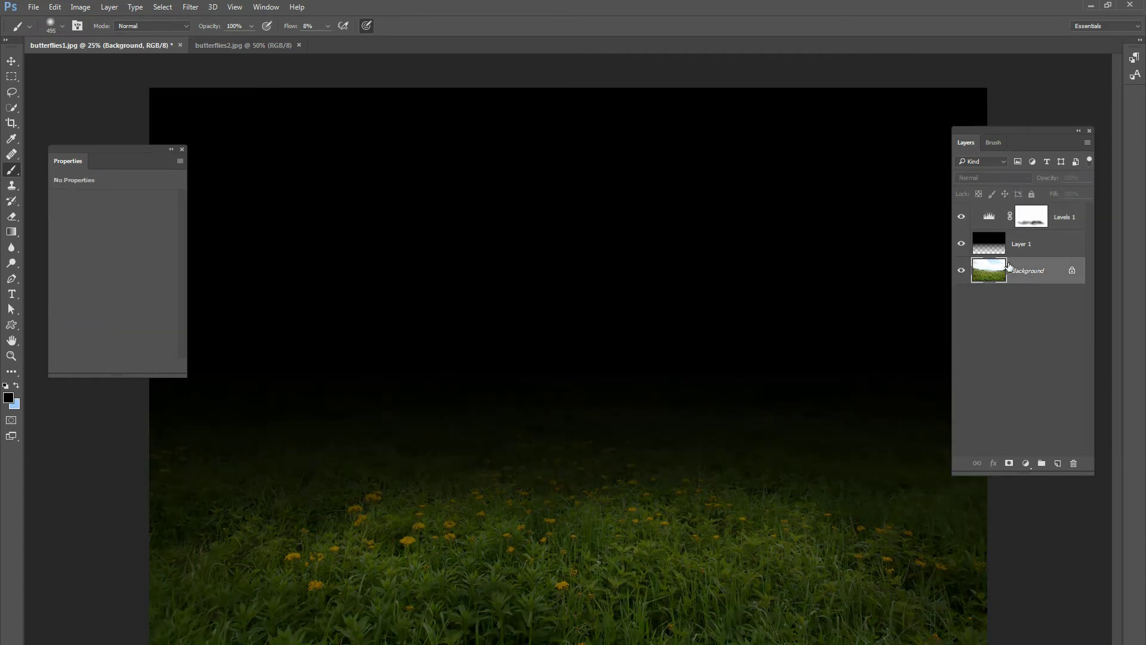
{"action": "key", "text": "ctrl+j"}
{"action": "left_click", "coordinate": [1051, 304]}
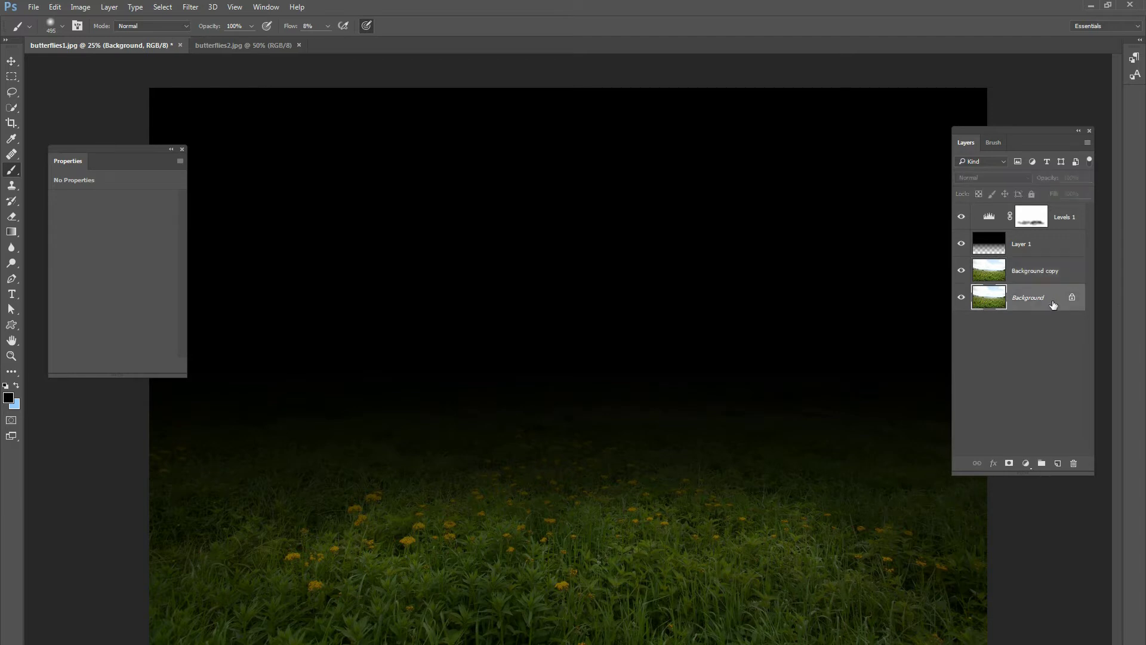
{"action": "key", "text": "Delete"}
Group all the layers and name the group "background".
{"action": "key", "text": "ctrl+alt+a"}
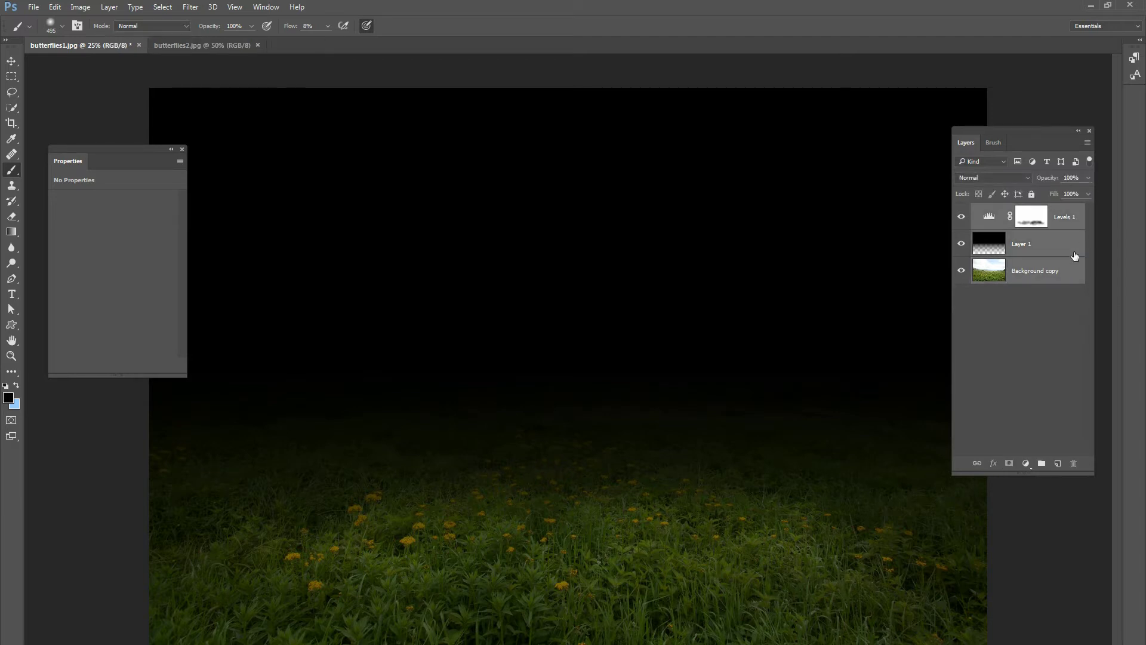
{"action": "key", "text": "ctrl+g"}
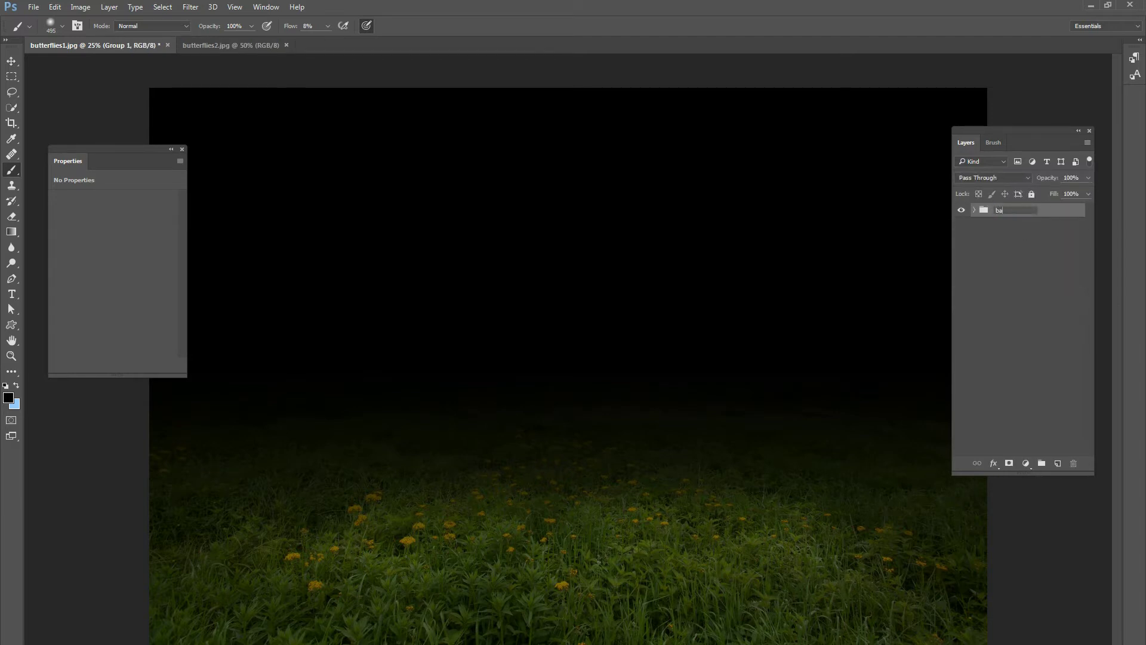
{"action": "type", "text": "nd"}
{"action": "key", "text": "Return"}
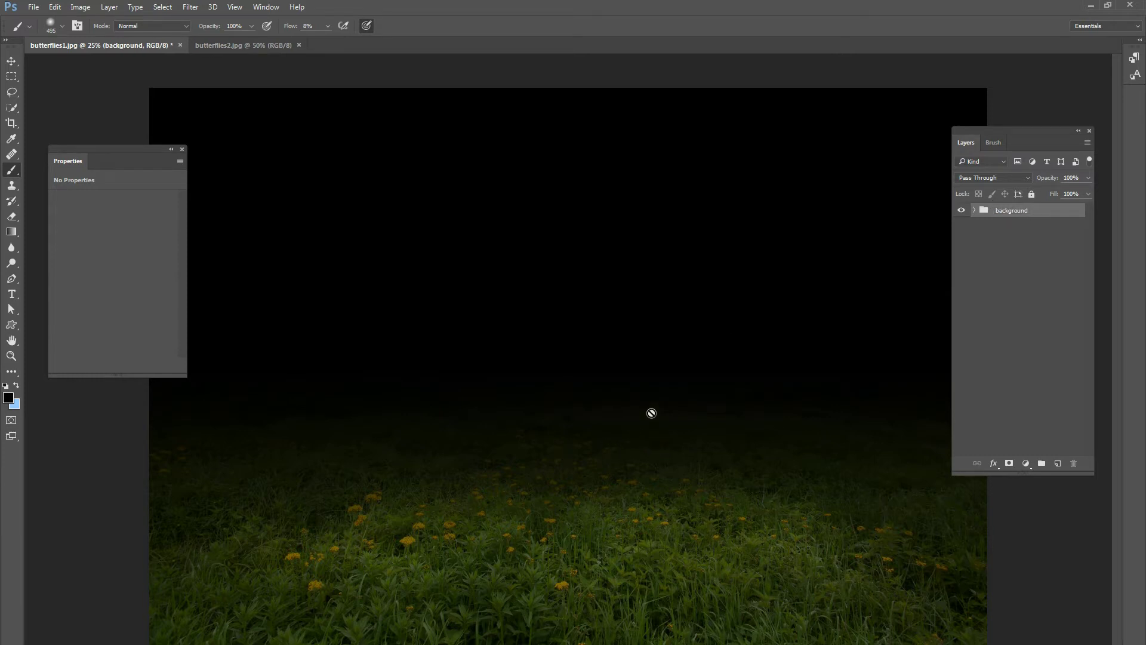
Lasso the upper-left butterfly in butterflies2.jpg and copy it onto its own layer in butterflies1.jpg.
{"action": "left_click", "coordinate": [195, 47]}
{"action": "left_click", "coordinate": [11, 61]}
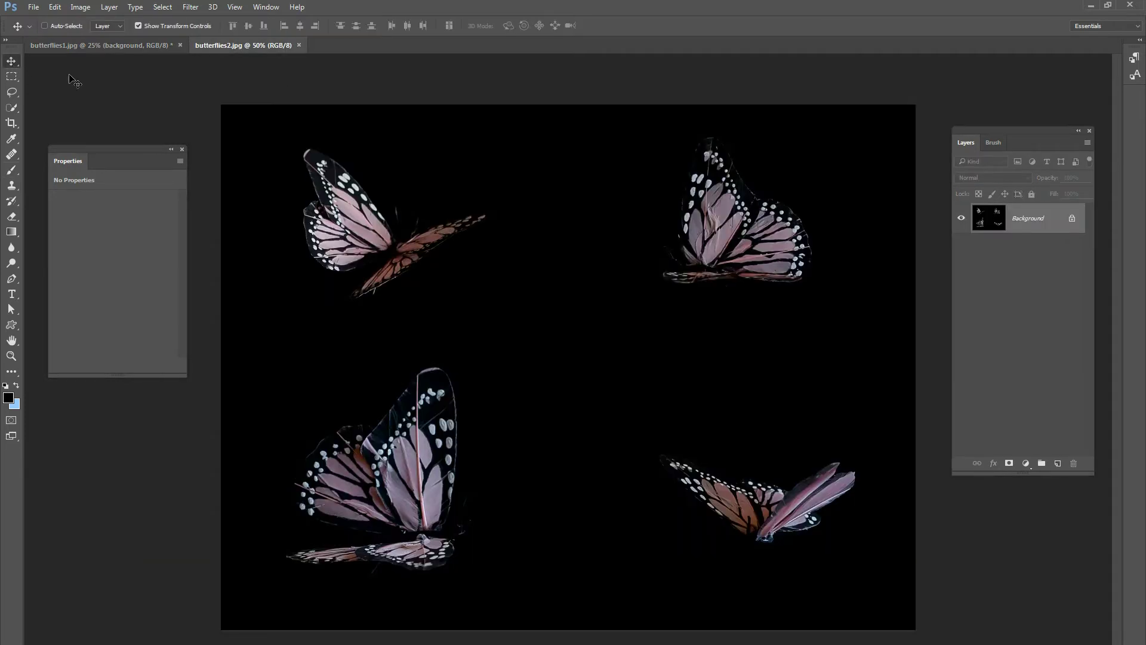
{"action": "left_click", "coordinate": [12, 93]}
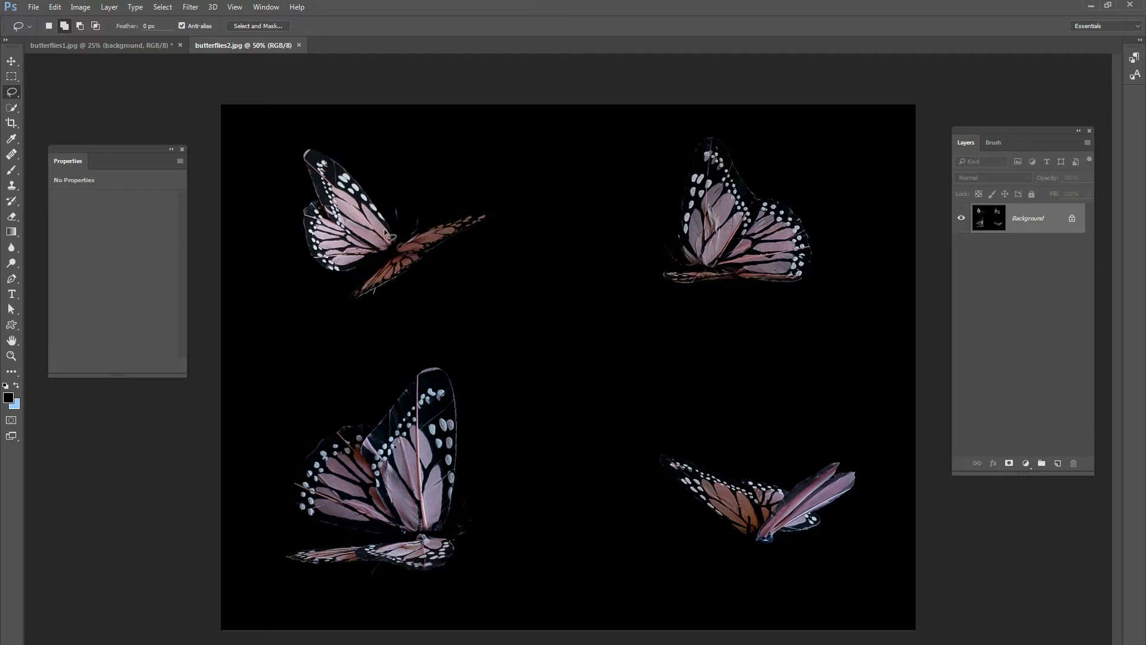
{"action": "mouse_move", "coordinate": [320, 132]}
{"action": "left_mouse_down"}
{"action": "mouse_move", "coordinate": [244, 206]}
{"action": "mouse_move", "coordinate": [272, 294]}
{"action": "mouse_move", "coordinate": [378, 323]}
{"action": "mouse_move", "coordinate": [495, 276]}
{"action": "mouse_move", "coordinate": [514, 221]}
{"action": "mouse_move", "coordinate": [477, 171]}
{"action": "mouse_move", "coordinate": [338, 135]}
{"action": "left_mouse_up"}
{"action": "left_click_drag", "start_coordinate": [463, 195], "coordinate": [563, 284]}
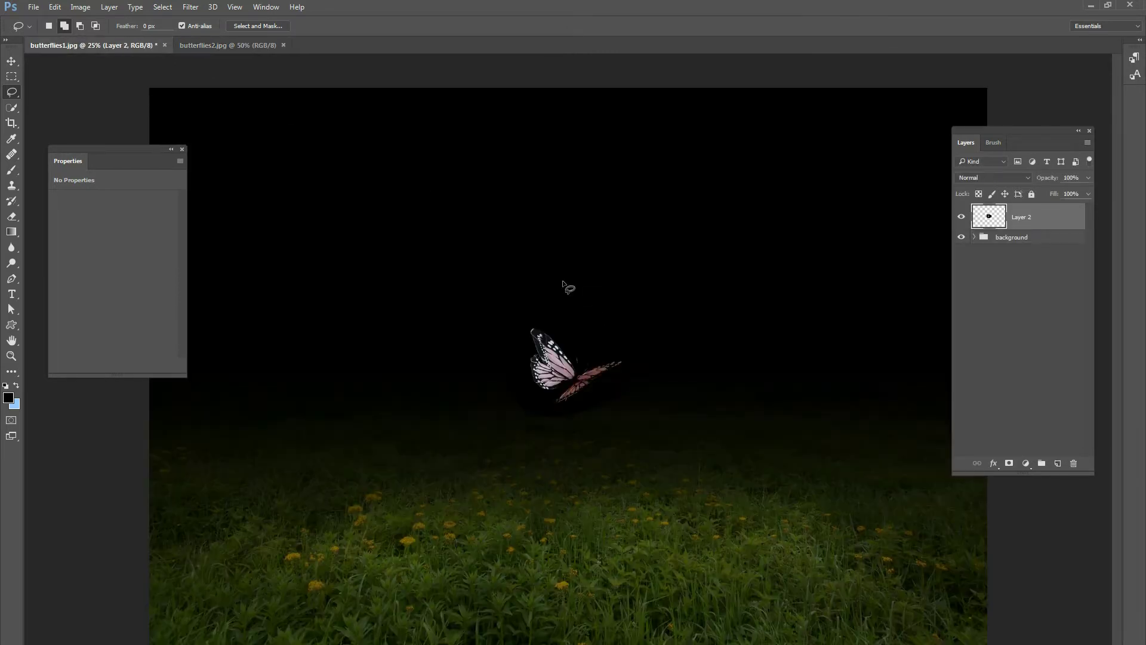
Set the butterfly layer's blend mode to Screen and position the butterfly in the dark area above the grass.
{"action": "left_click", "coordinate": [12, 61]}
{"action": "left_click_drag", "start_coordinate": [615, 396], "coordinate": [565, 567]}
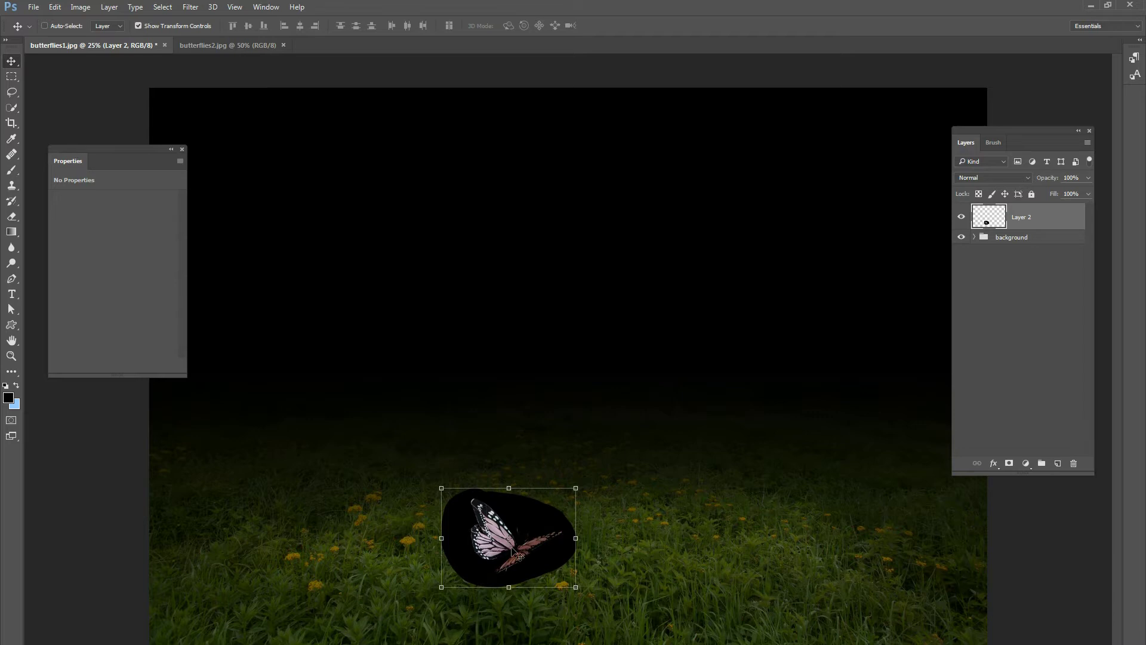
{"action": "left_click_drag", "start_coordinate": [551, 552], "coordinate": [592, 495]}
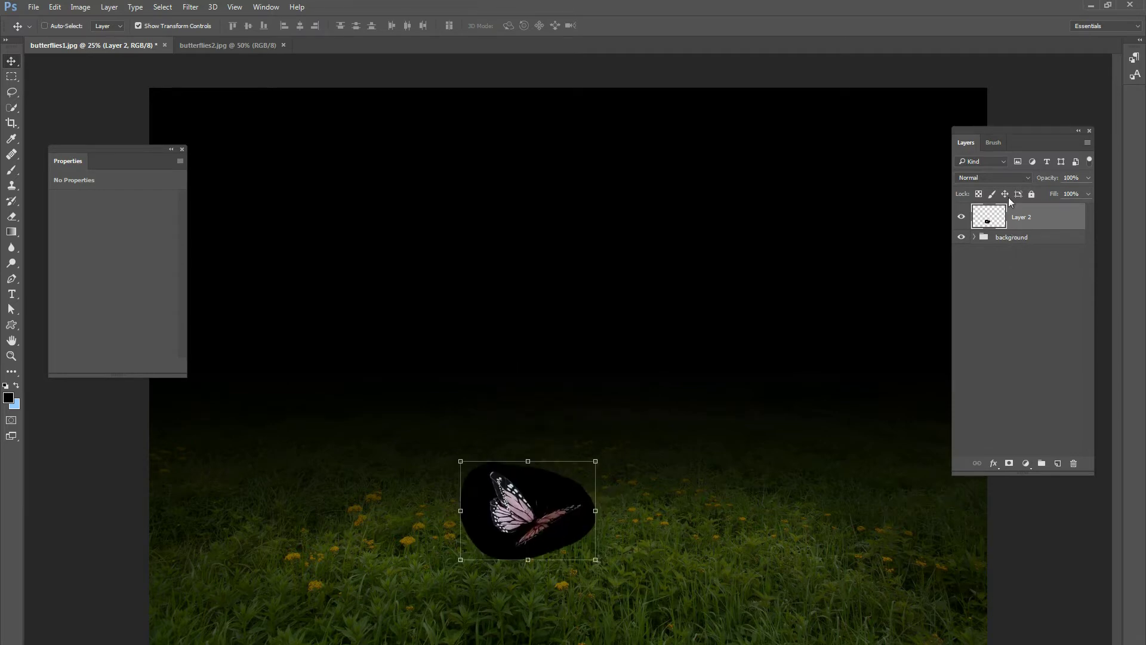
{"action": "left_click", "coordinate": [1009, 178]}
{"action": "left_click", "coordinate": [994, 263]}
{"action": "left_click_drag", "start_coordinate": [596, 512], "coordinate": [622, 338]}
Rename the butterfly layer "butterfly1".
{"action": "double_click", "coordinate": [1022, 217]}
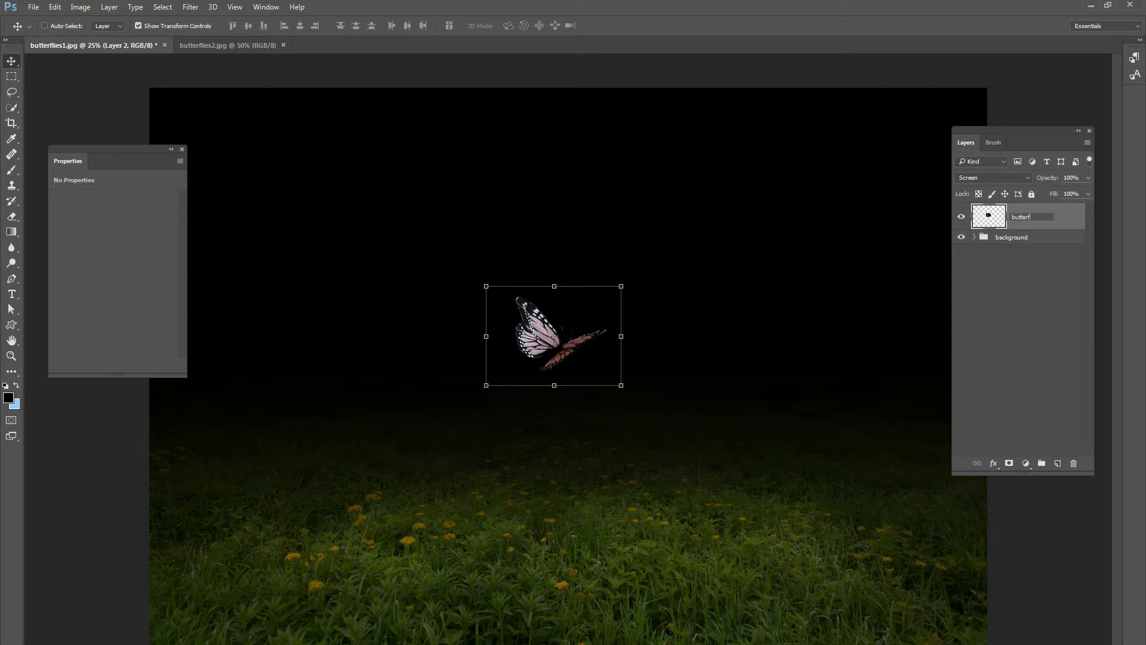
{"action": "type", "text": "butterfly1"}
{"action": "key", "text": "Return"}
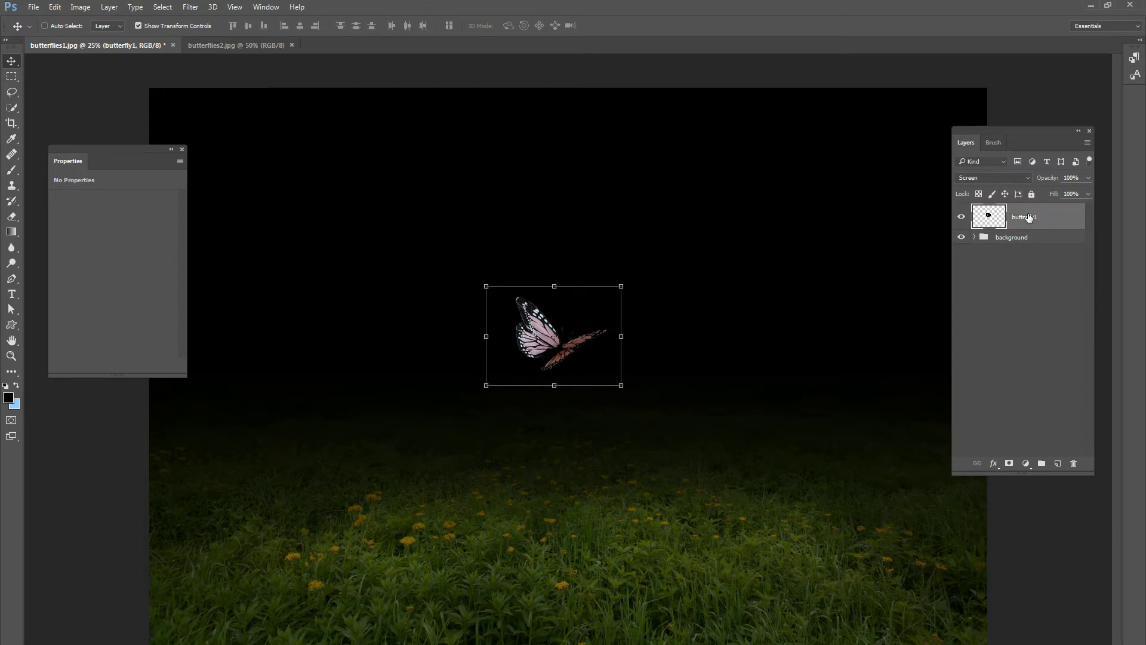
Scale the butterfly down to about 51% and keep it centered just above the horizon.
{"action": "mouse_move", "coordinate": [572, 350]}
{"action": "left_mouse_down"}
{"action": "mouse_move", "coordinate": [598, 320]}
{"action": "mouse_move", "coordinate": [573, 363]}
{"action": "left_mouse_up"}
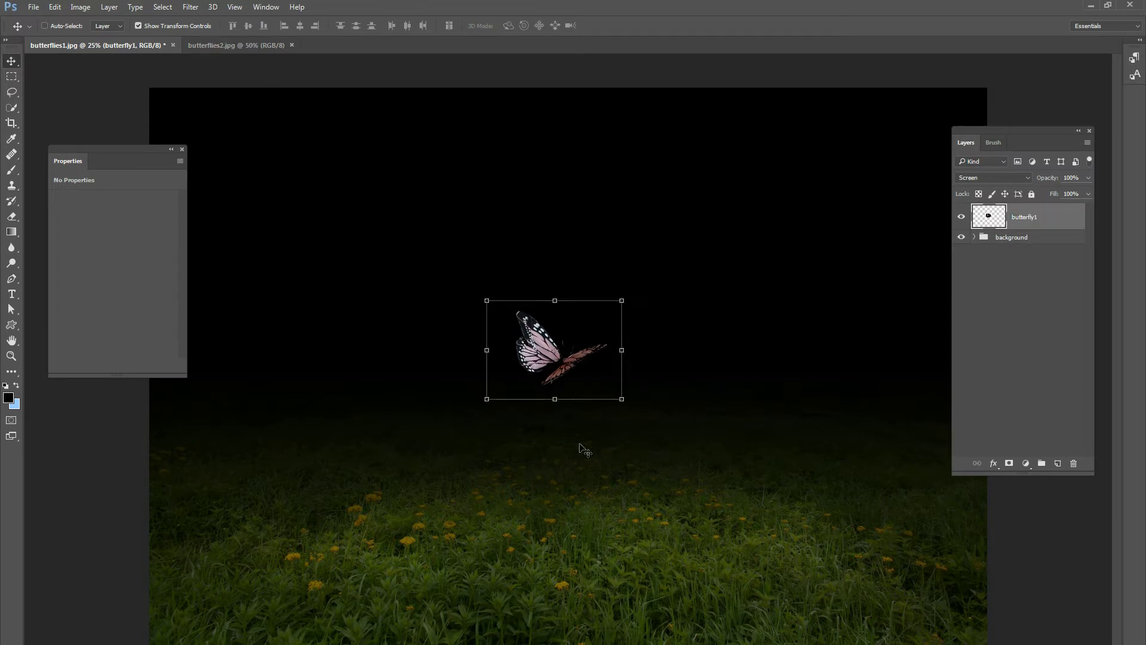
{"action": "left_click_drag", "start_coordinate": [621, 402], "coordinate": [584, 357]}
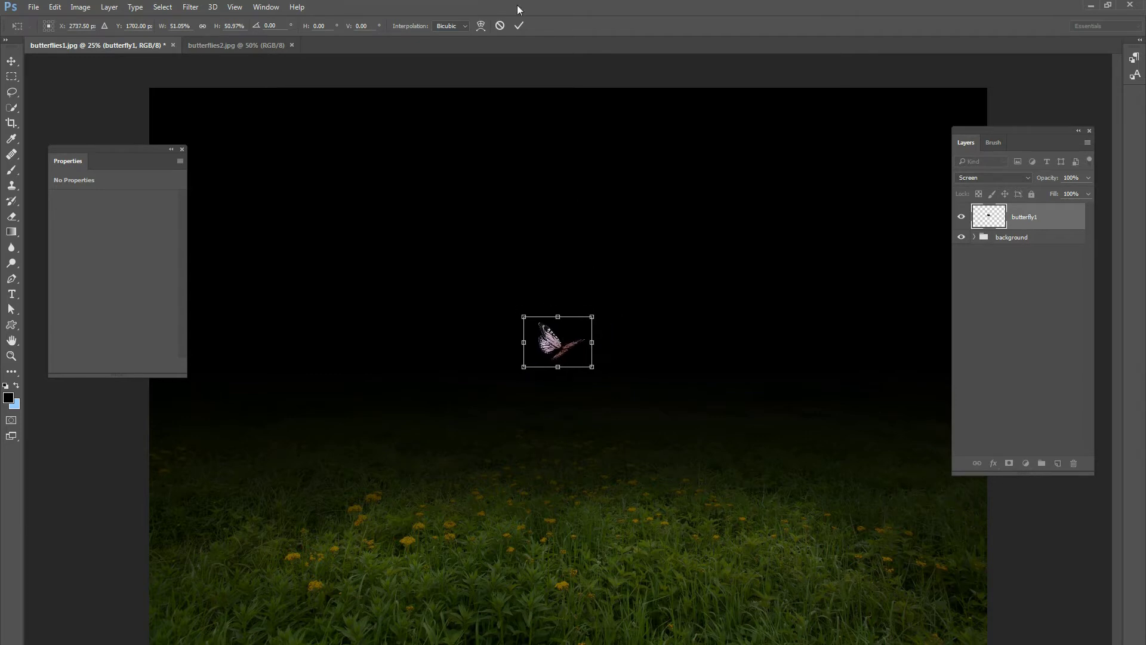
{"action": "left_click", "coordinate": [519, 25]}
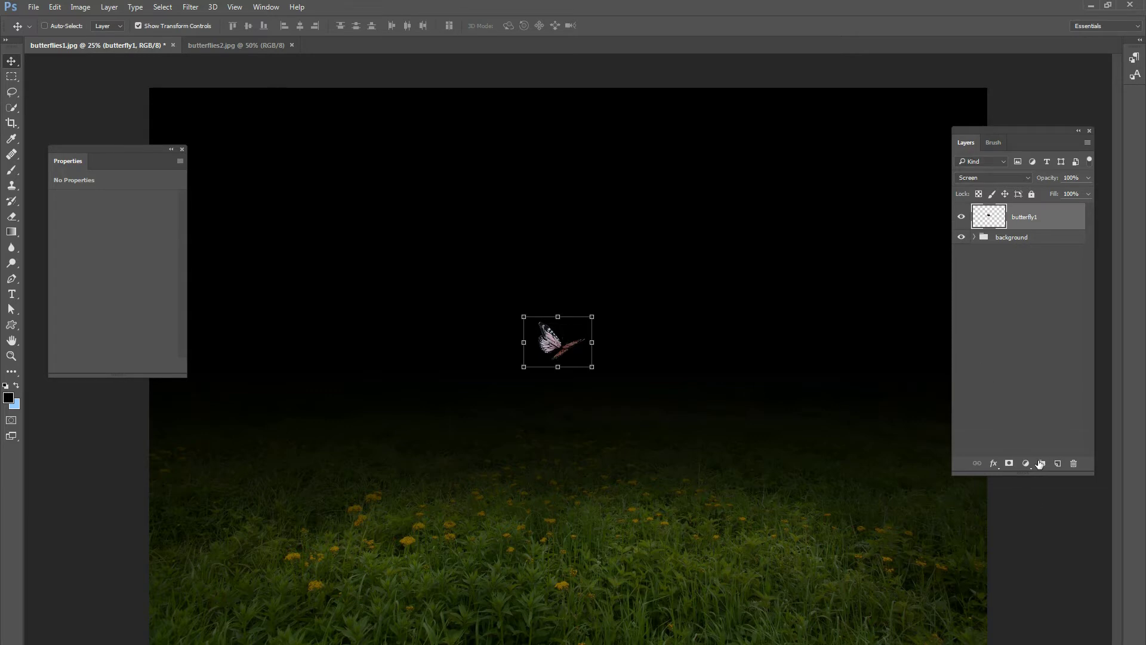
Add a new layer above the butterfly and name it "glow1".
{"action": "left_click", "coordinate": [1058, 464]}
{"action": "double_click", "coordinate": [1025, 218]}
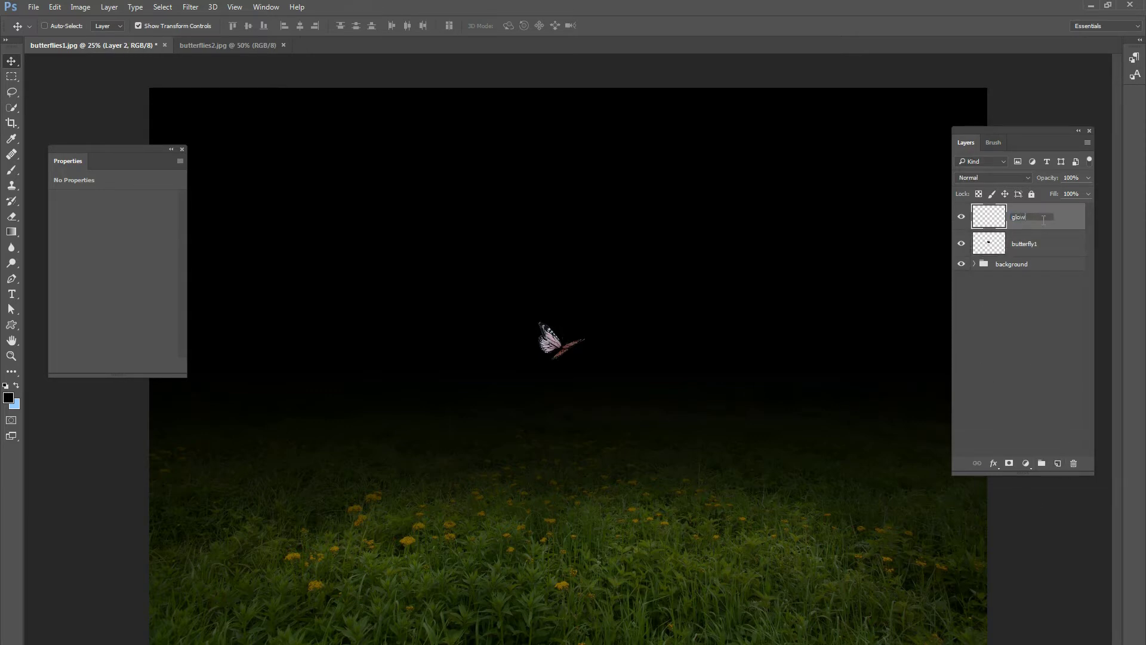
{"action": "type", "text": "glow1"}
{"action": "key", "text": "Return"}
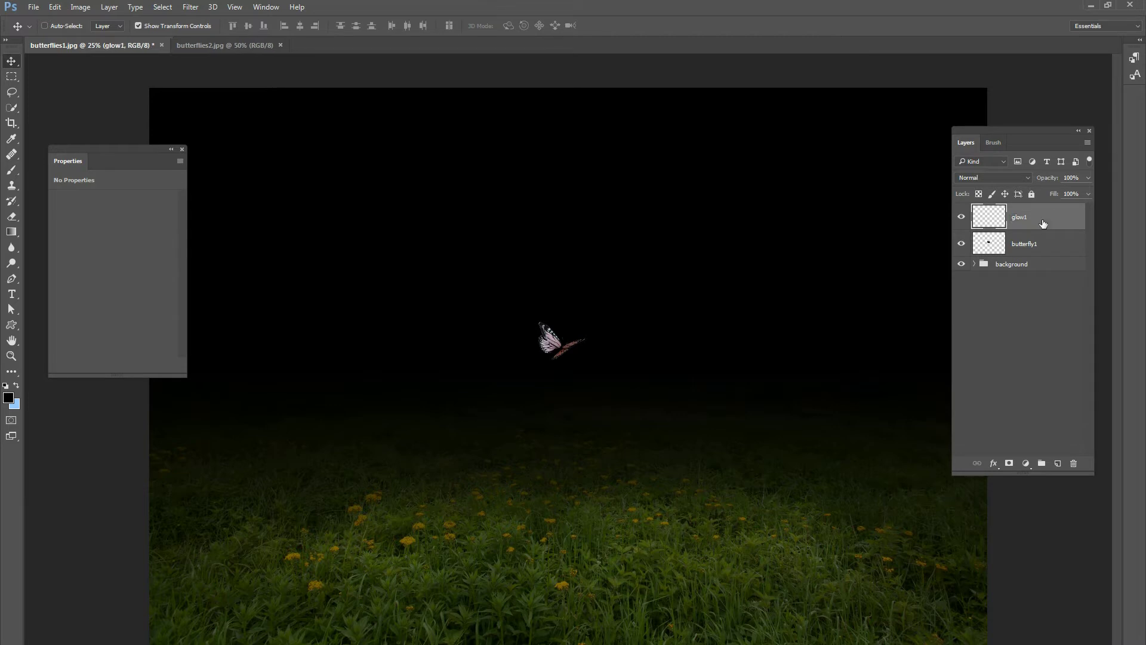
Set the brush flow to 100% and the foreground color to a muted light blue for painting on the glow layer.
{"action": "left_click", "coordinate": [12, 170]}
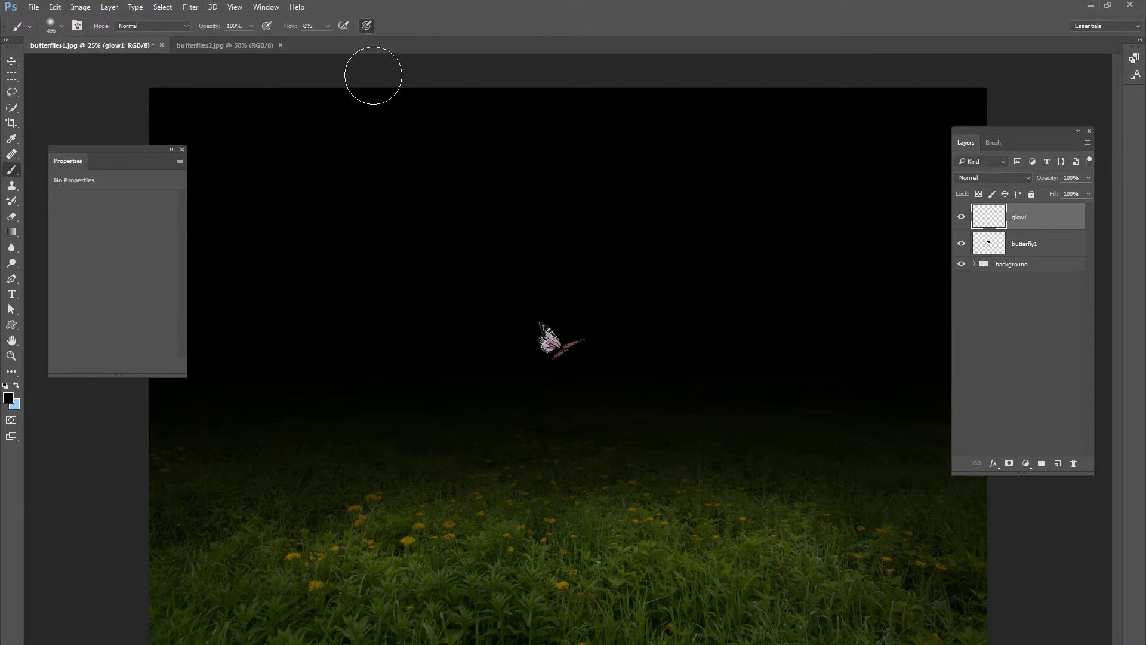
{"action": "left_click", "coordinate": [327, 26]}
{"action": "left_click_drag", "start_coordinate": [329, 40], "coordinate": [378, 40]}
{"action": "left_click", "coordinate": [8, 397]}
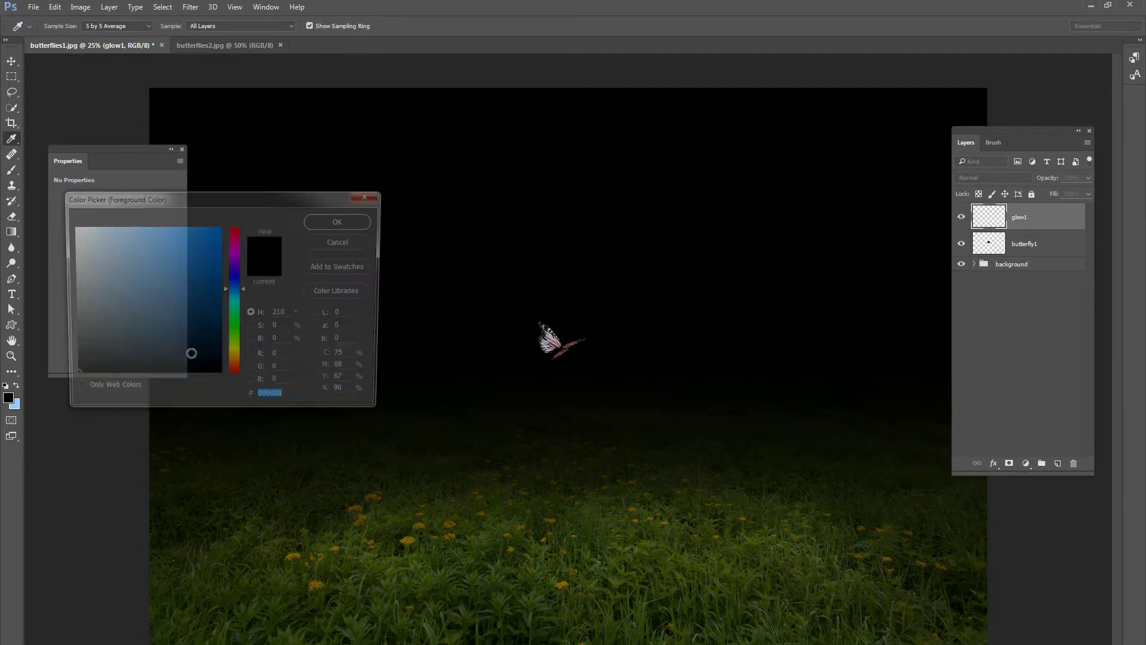
{"action": "left_click_drag", "start_coordinate": [127, 292], "coordinate": [119, 268]}
{"action": "left_click", "coordinate": [341, 220]}
{"action": "key", "text": "b"}
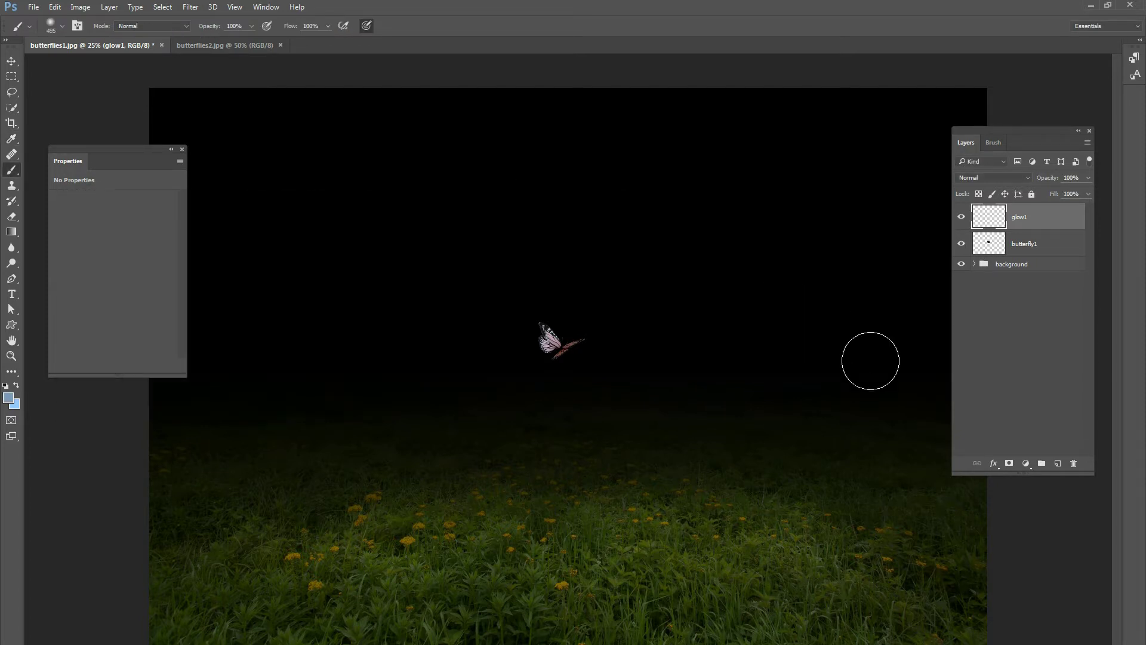
Set the soft brush size to 1500 px.
{"action": "right_click", "coordinate": [586, 296]}
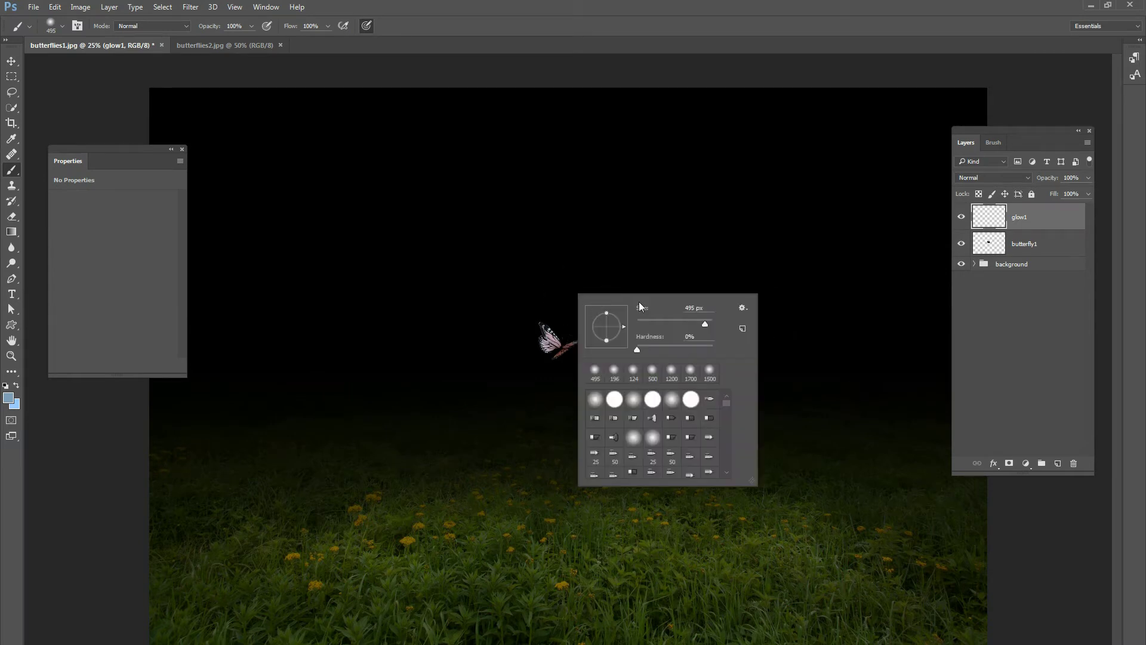
{"action": "left_click_drag", "start_coordinate": [703, 308], "coordinate": [677, 308]}
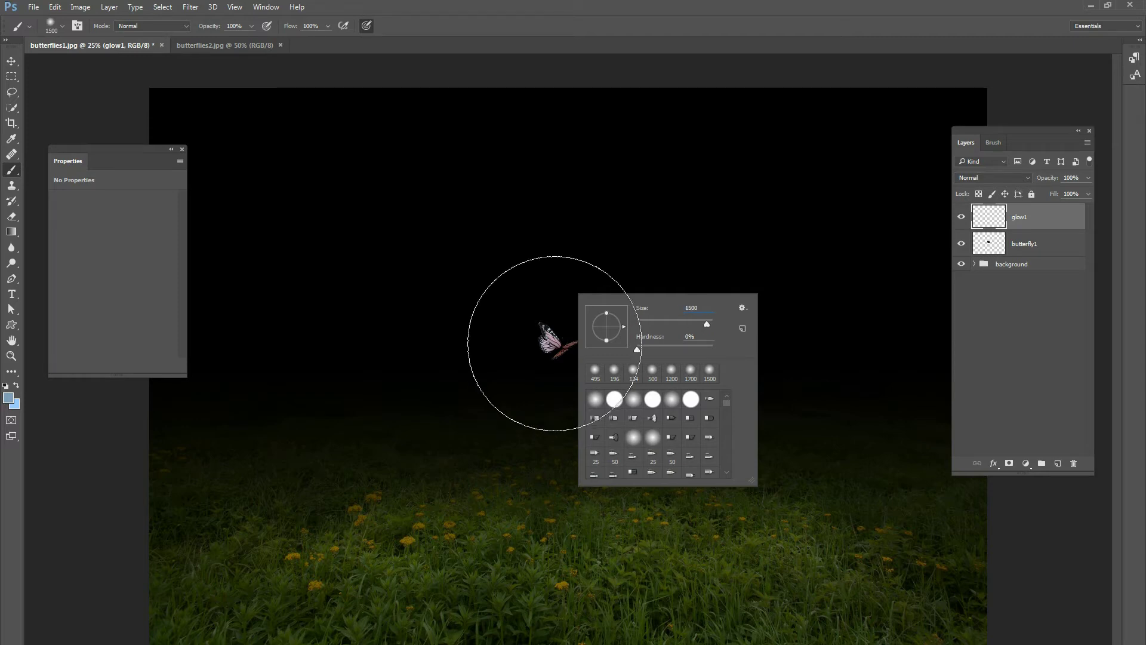
{"action": "key", "text": "Return"}
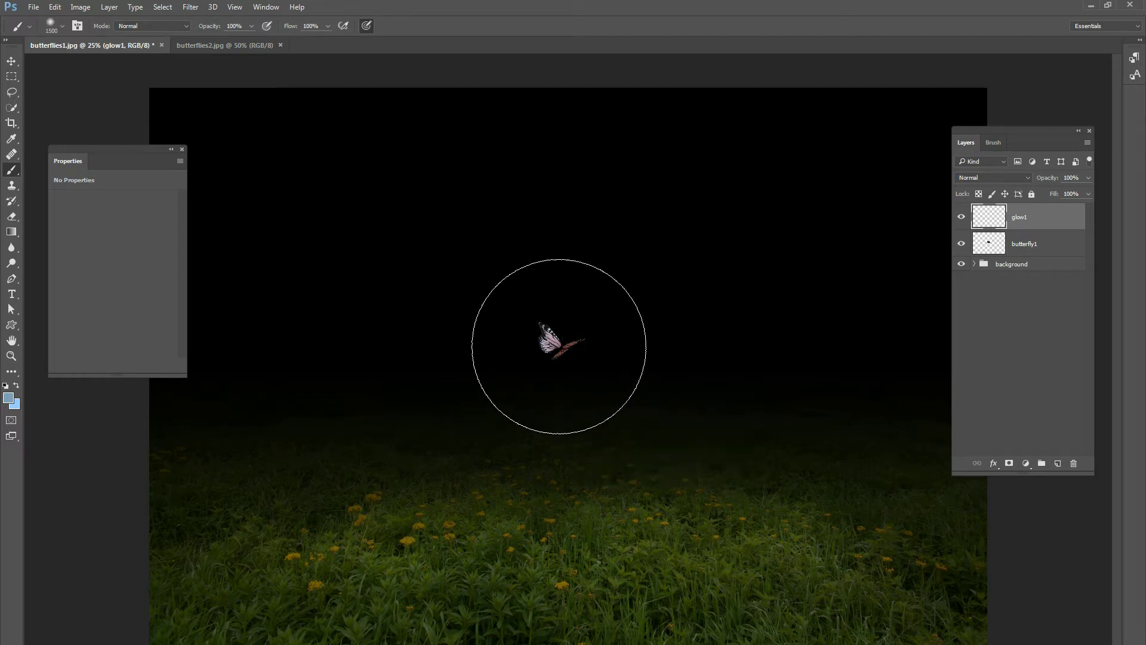
Set the brush size to 1700 px and paint a single soft dab centered over the butterfly on the glow1 layer.
{"action": "right_click", "coordinate": [564, 344]}
{"action": "left_click_drag", "start_coordinate": [690, 361], "coordinate": [665, 358]}
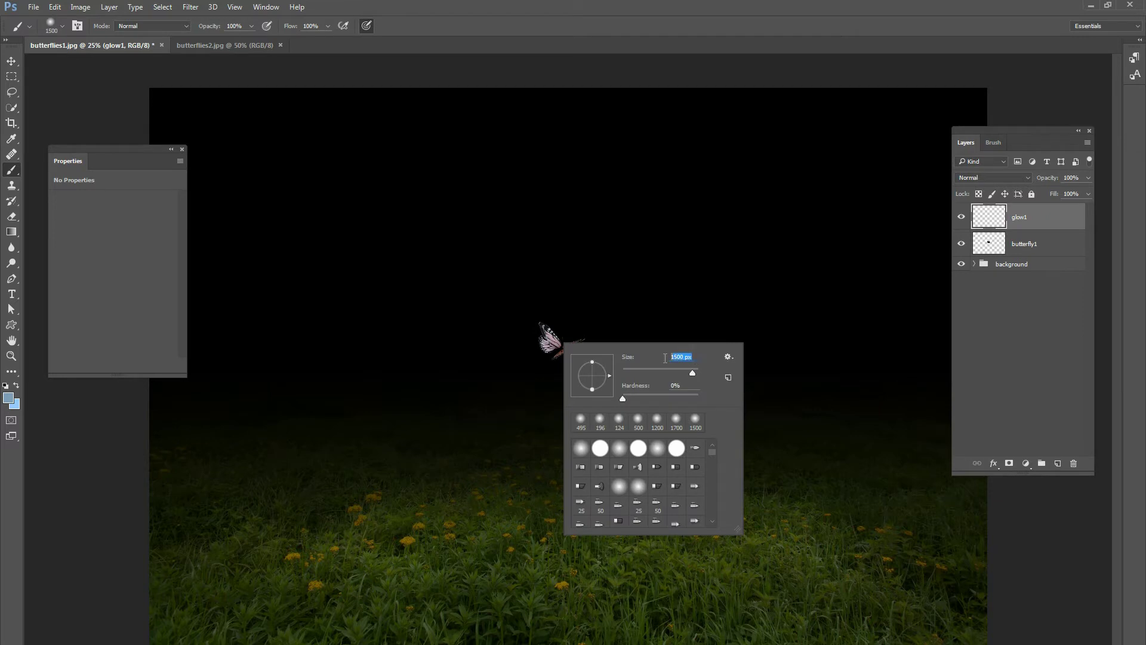
{"action": "type", "text": "1700"}
{"action": "key", "text": "Return"}
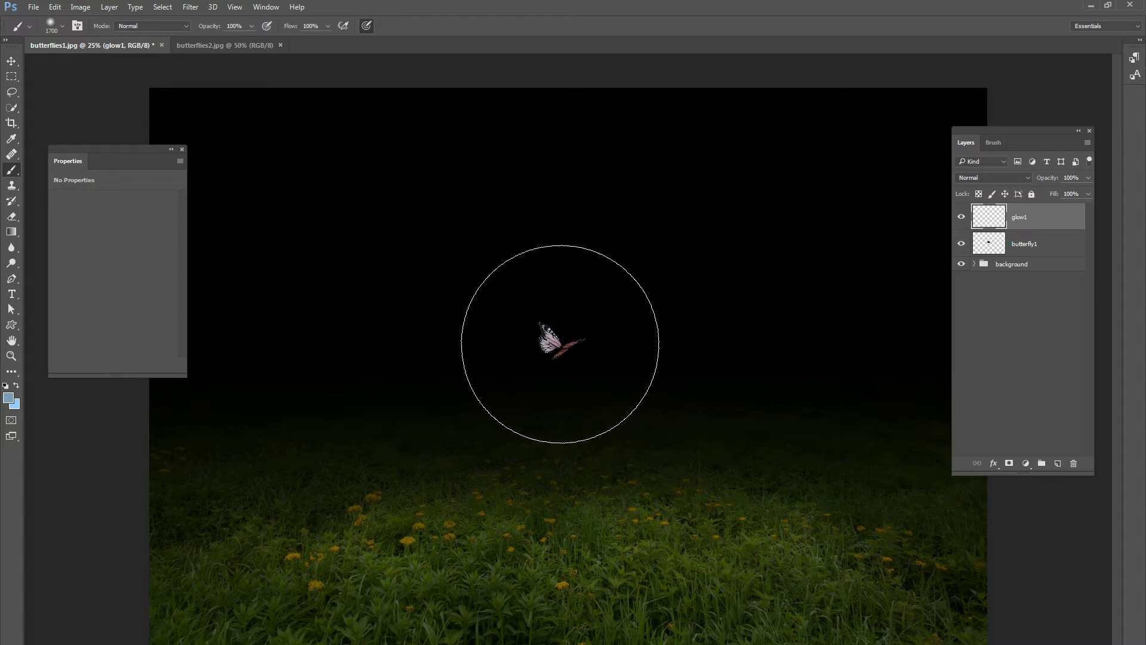
{"action": "left_click", "coordinate": [560, 344]}
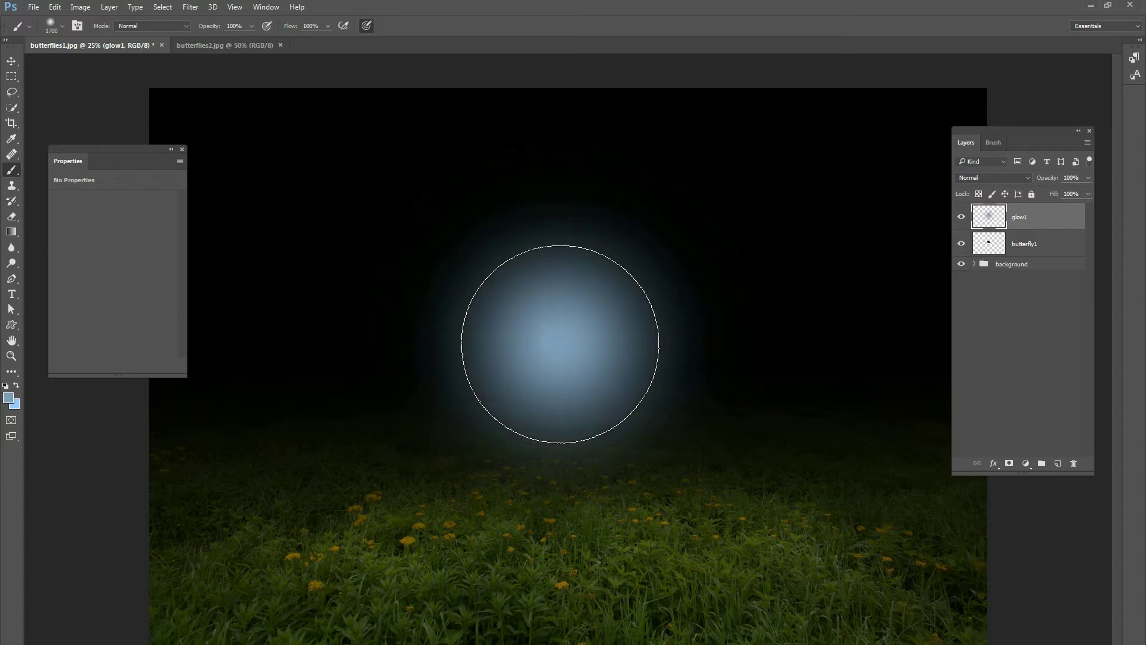
Set the glow1 layer's blend mode to Screen and its opacity to 20%.
{"action": "left_click", "coordinate": [969, 178]}
{"action": "left_click", "coordinate": [976, 260]}
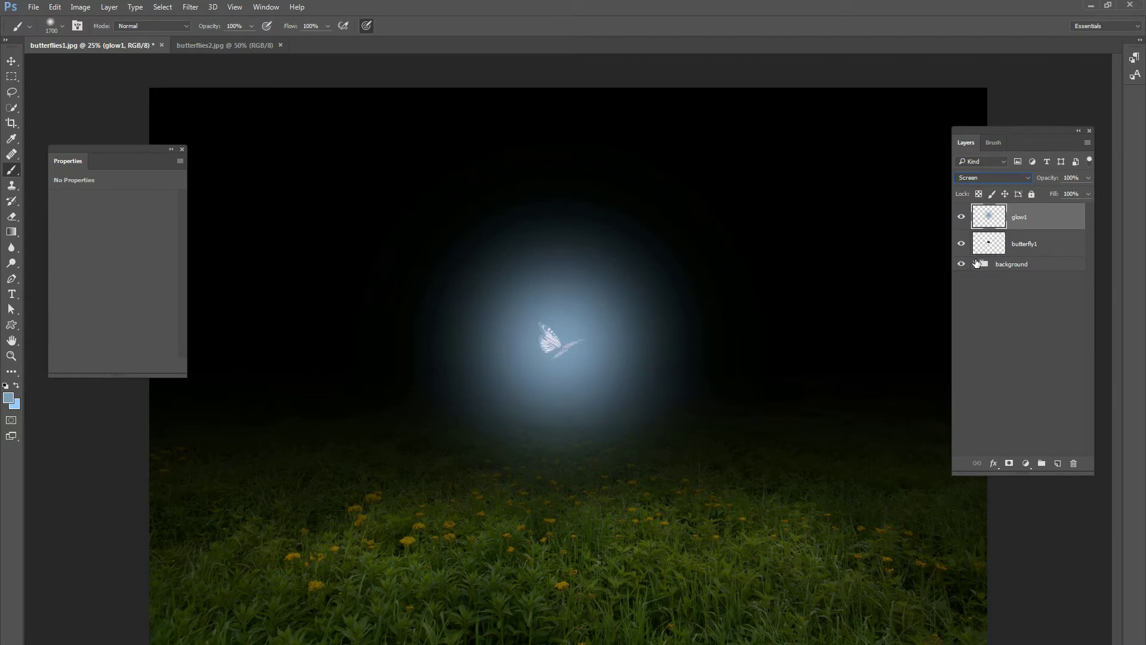
{"action": "left_click", "coordinate": [1089, 179]}
{"action": "left_click_drag", "start_coordinate": [1064, 190], "coordinate": [1043, 190]}
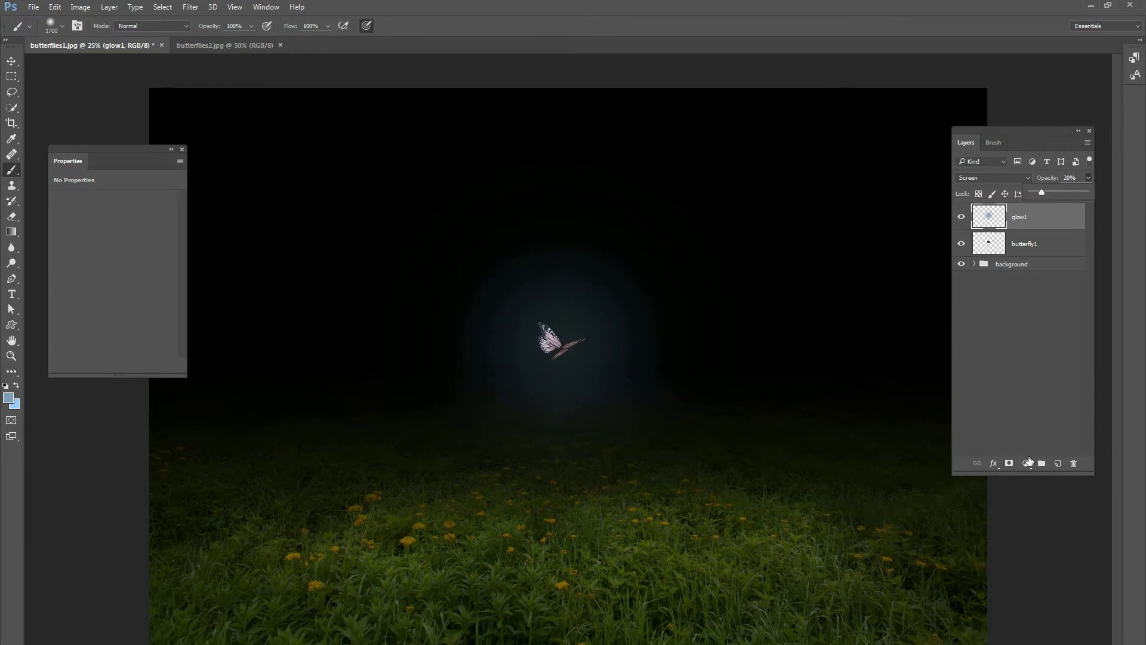
Add a new layer above glow1 and name it "glow2".
{"action": "left_click", "coordinate": [1062, 465]}
{"action": "double_click", "coordinate": [1038, 219]}
{"action": "left_click", "coordinate": [1040, 215]}
{"action": "double_click", "coordinate": [1023, 217]}
{"action": "type", "text": "glow2"}
{"action": "key", "text": "Return"}
Set the foreground color to the more saturated blue #548dc7.
{"action": "left_click", "coordinate": [15, 401]}
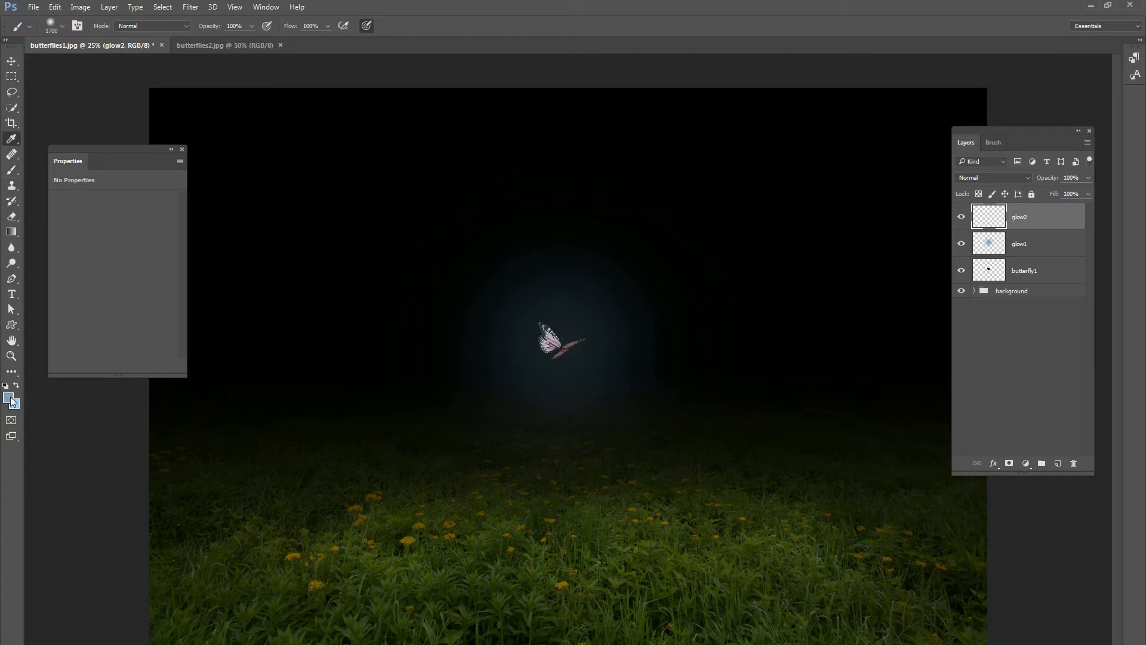
{"action": "left_click_drag", "start_coordinate": [119, 265], "coordinate": [160, 261]}
{"action": "left_click", "coordinate": [362, 225]}
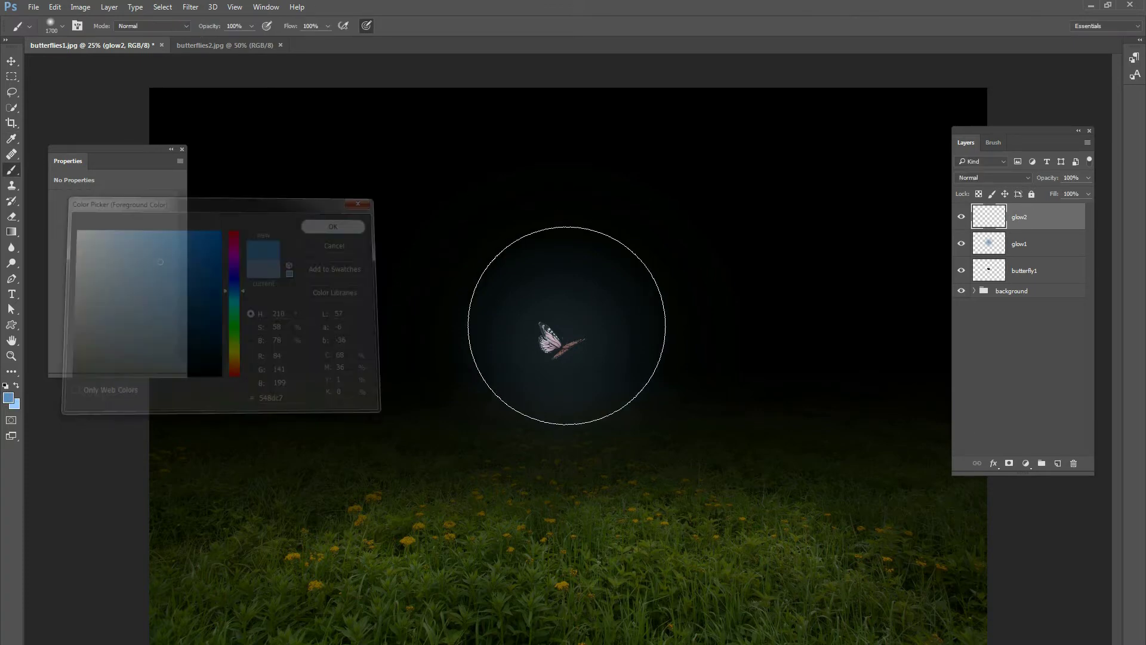
Set the brush size to 1200 px and paint a single dab centered over the butterfly on the glow2 layer.
{"action": "right_click", "coordinate": [567, 325]}
{"action": "left_click_drag", "start_coordinate": [699, 343], "coordinate": [669, 339]}
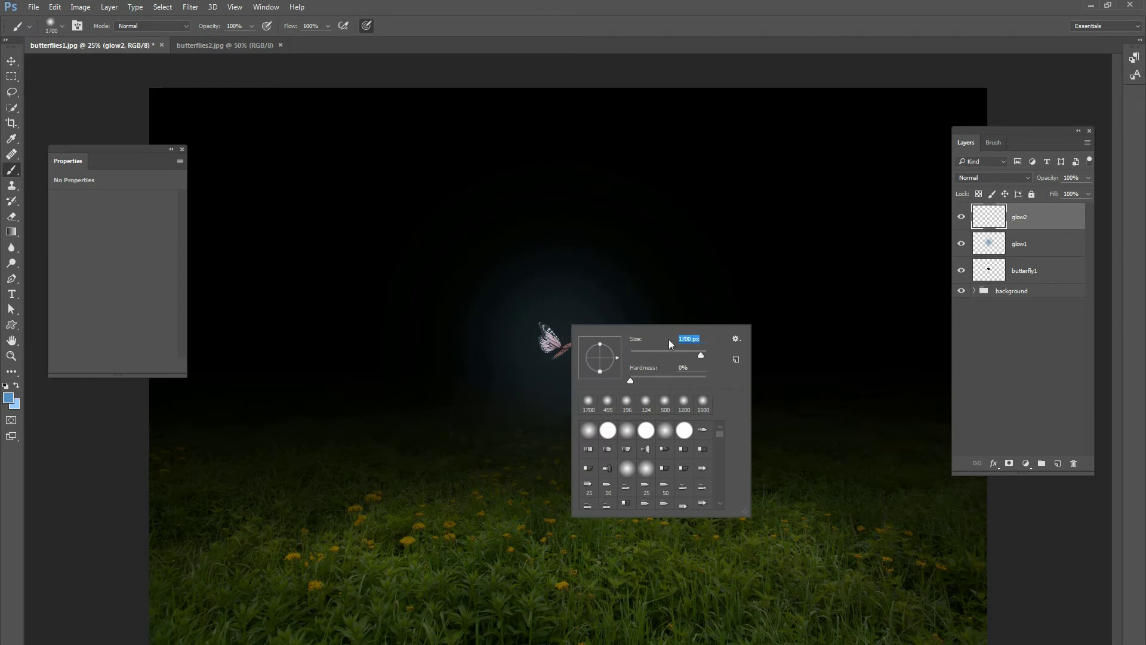
{"action": "type", "text": "1200"}
{"action": "key", "text": "Return"}
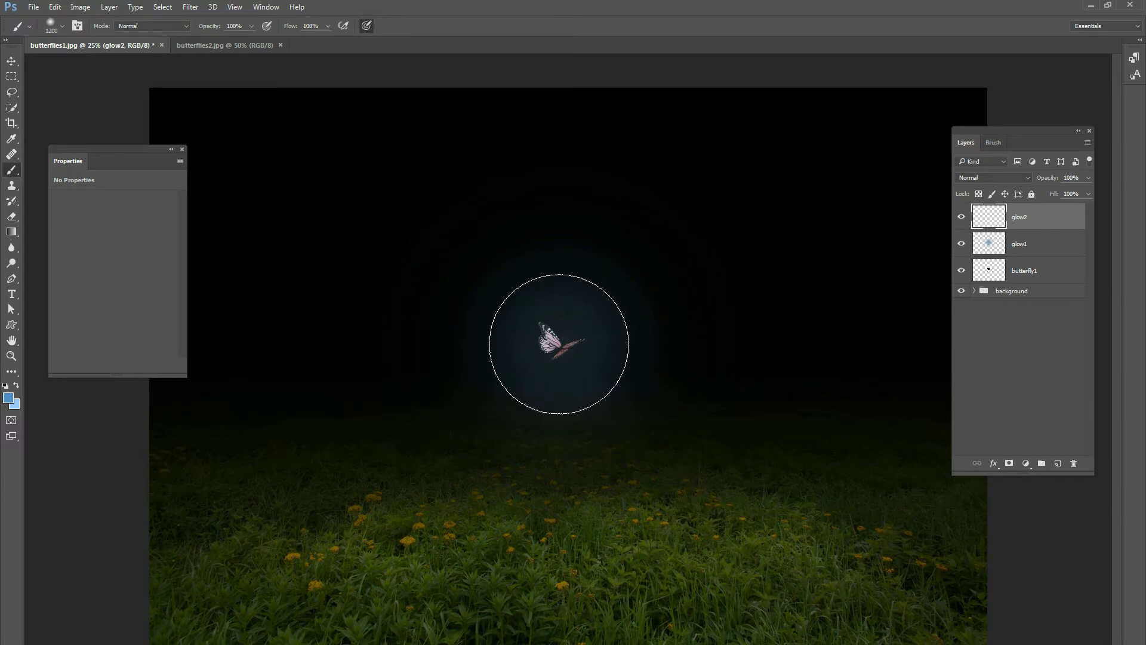
{"action": "left_click", "coordinate": [559, 344]}
Set the glow2 layer's blend mode to Screen and its opacity to 20%.
{"action": "left_click", "coordinate": [1002, 178]}
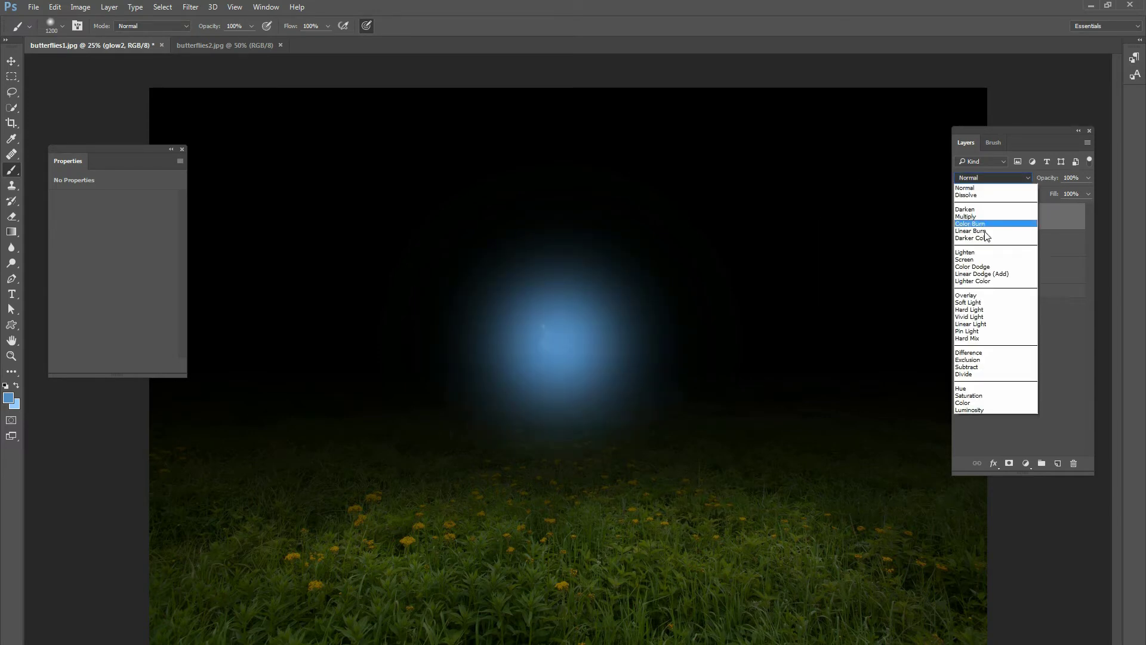
{"action": "left_click", "coordinate": [982, 260]}
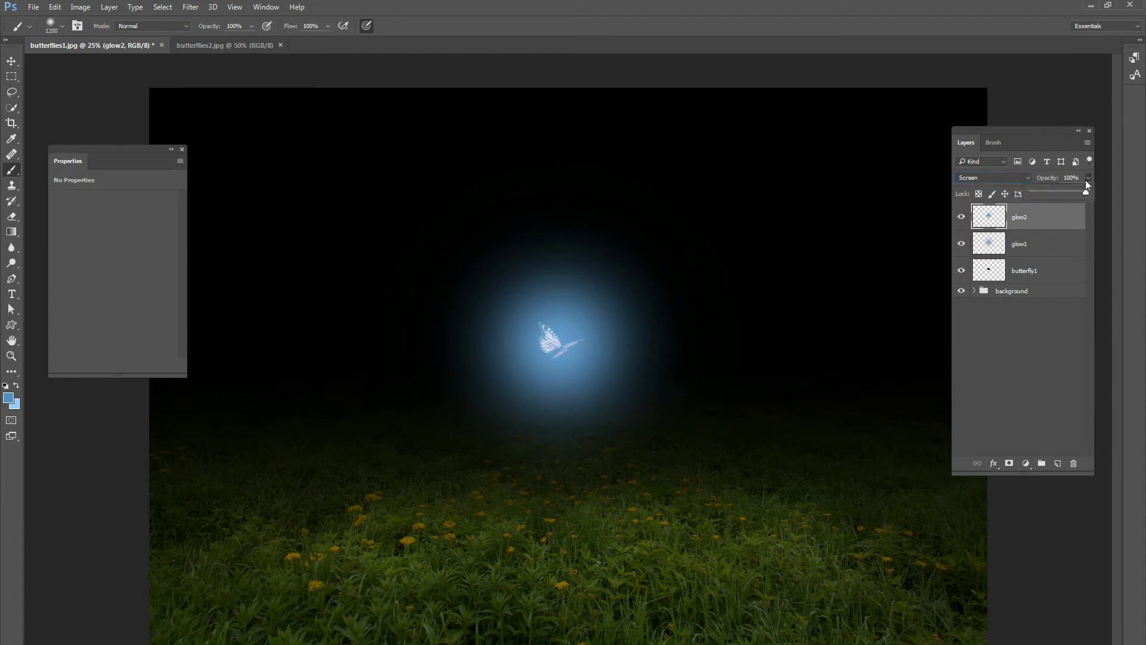
{"action": "left_click_drag", "start_coordinate": [1084, 190], "coordinate": [1041, 195]}
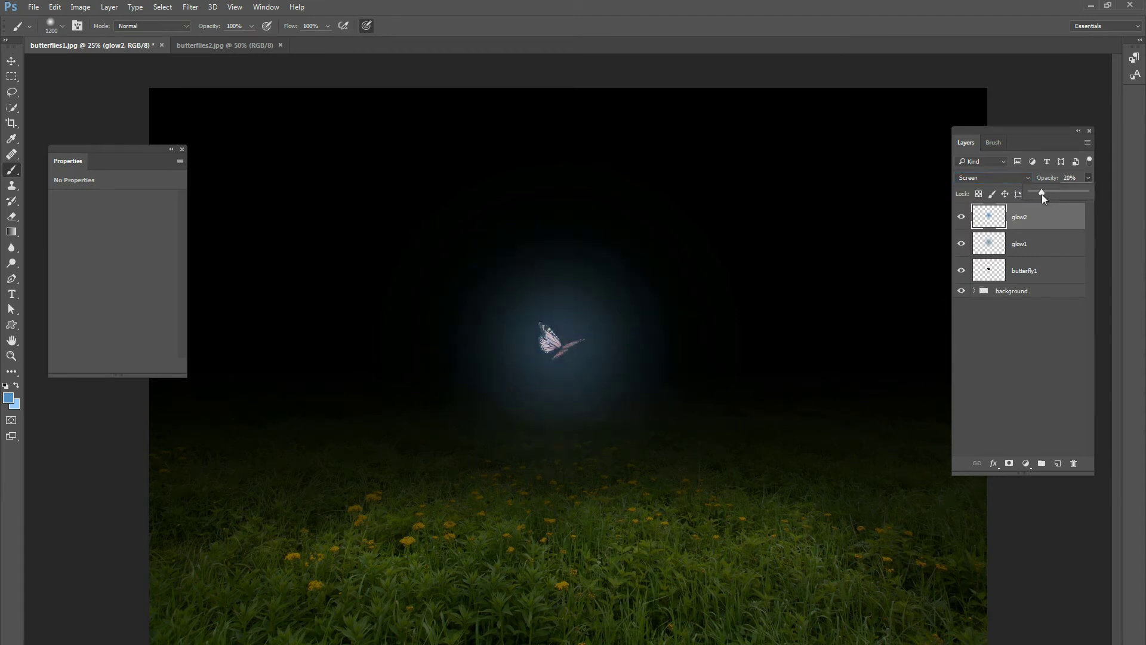
Add a new layer above glow2 and name it "glow3".
{"action": "left_click", "coordinate": [1058, 464]}
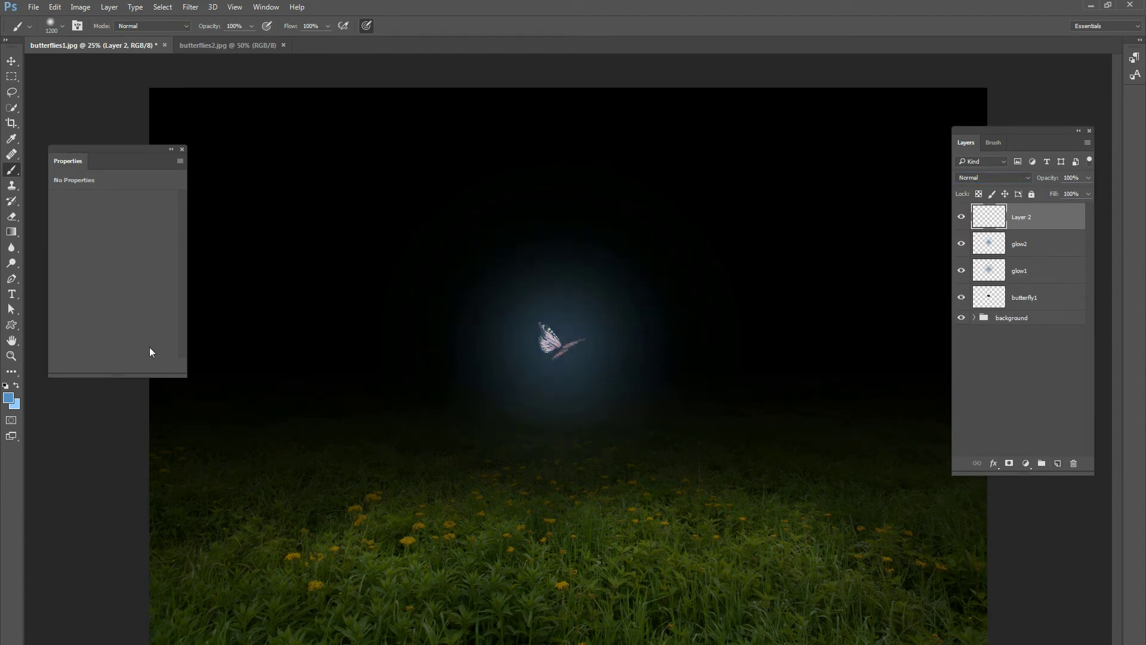
{"action": "left_click", "coordinate": [10, 406]}
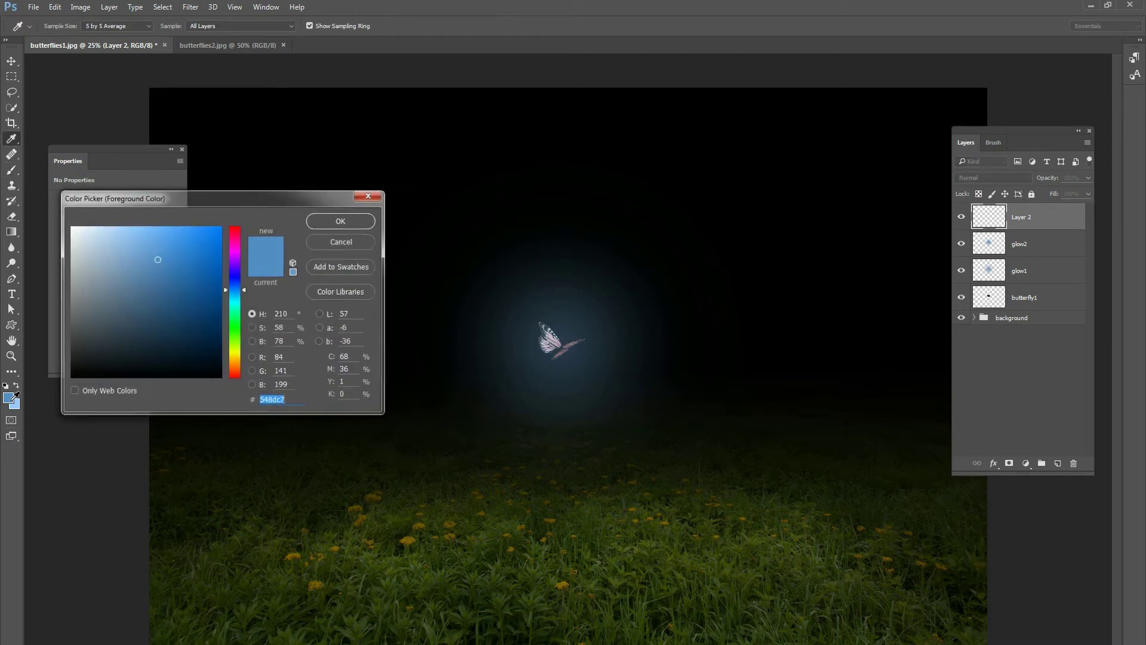
{"action": "left_click", "coordinate": [325, 243]}
{"action": "double_click", "coordinate": [1026, 218]}
{"action": "type", "text": "glow3"}
{"action": "key", "text": "Return"}
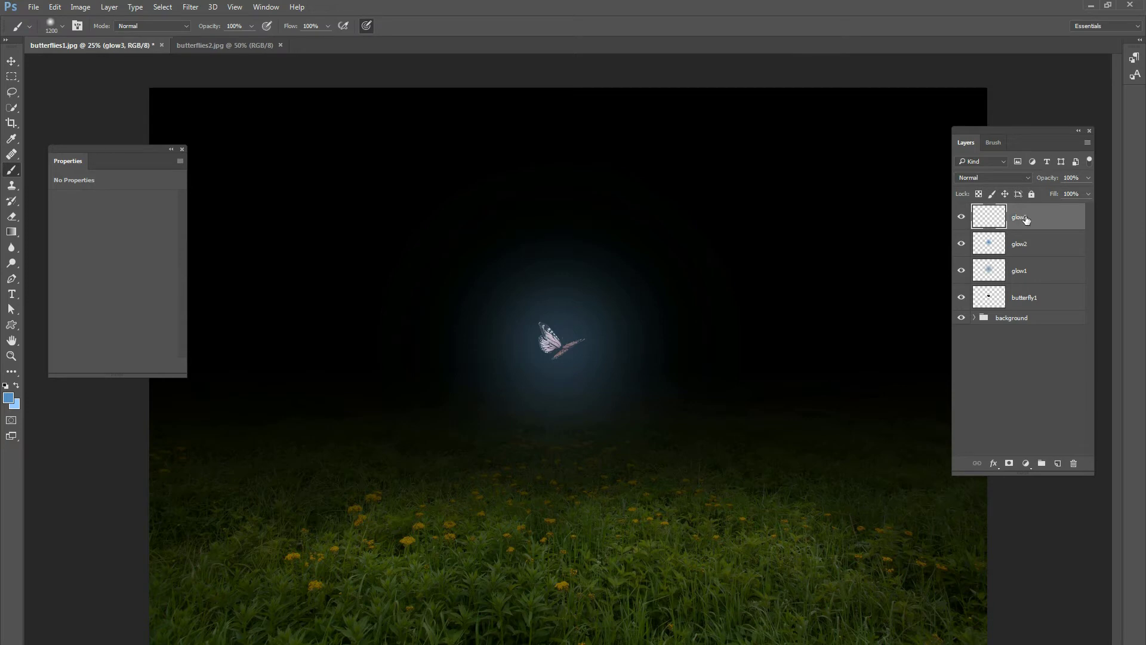
Set the foreground color to the vivid blue #2c80d6 for the Brush tool.
{"action": "left_click", "coordinate": [9, 399]}
{"action": "left_click_drag", "start_coordinate": [159, 265], "coordinate": [190, 250]}
{"action": "left_click", "coordinate": [336, 222]}
{"action": "key", "text": "b"}
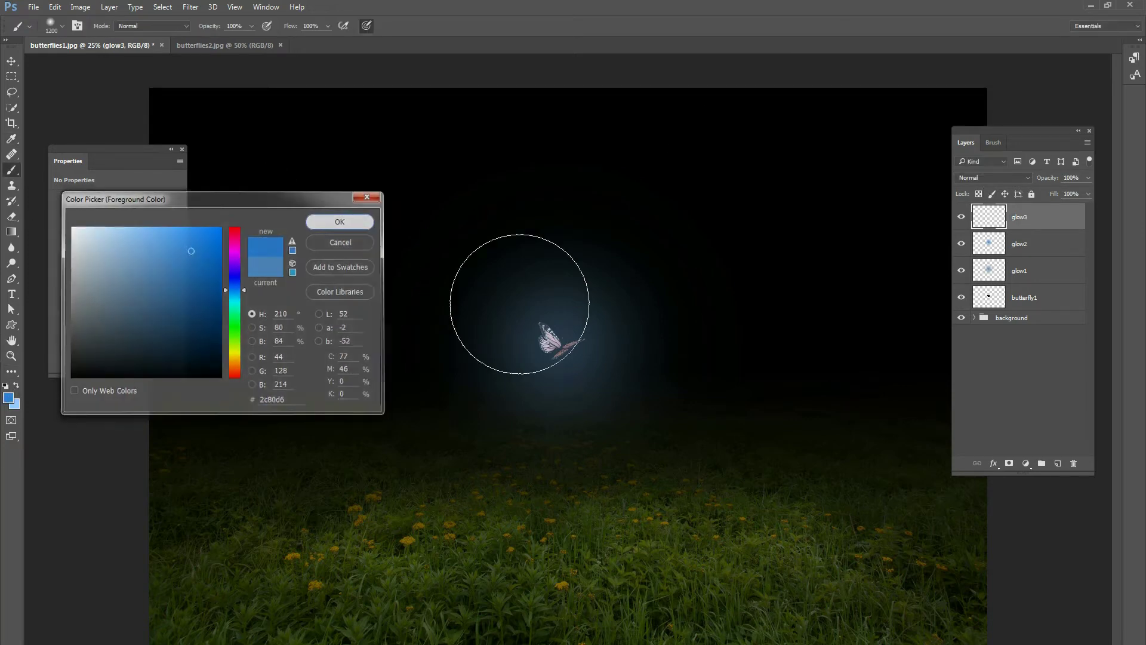
Try brush sizes of 700 px and 600 px against the butterfly.
{"action": "right_click", "coordinate": [559, 338]}
{"action": "left_click", "coordinate": [651, 350]}
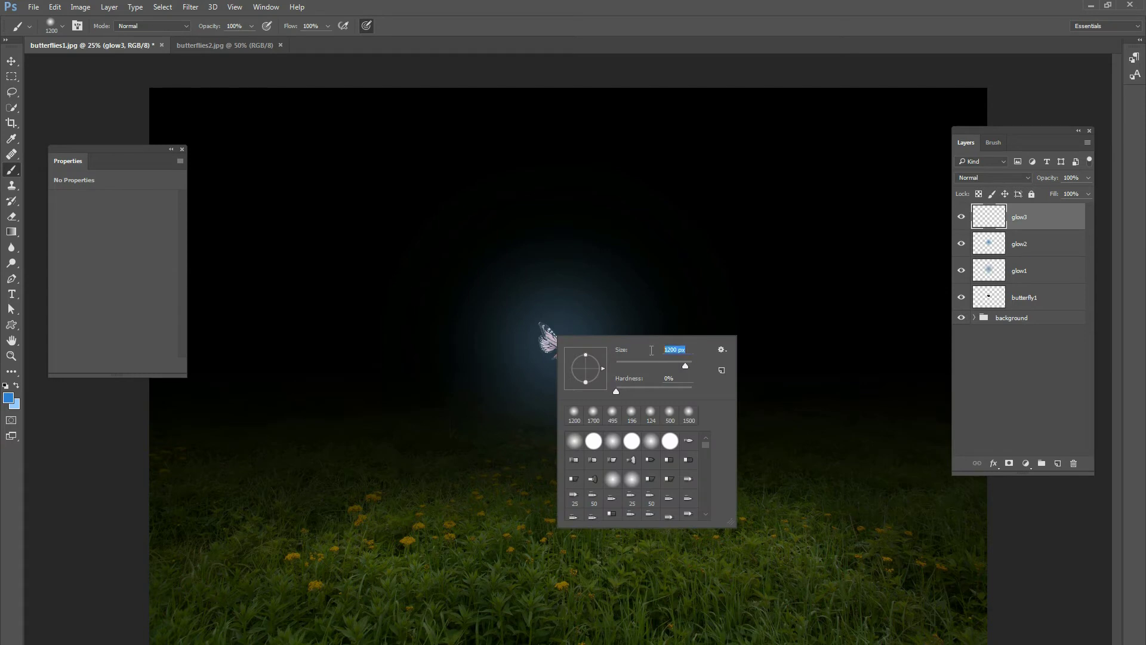
{"action": "type", "text": "700"}
{"action": "key", "text": "Return"}
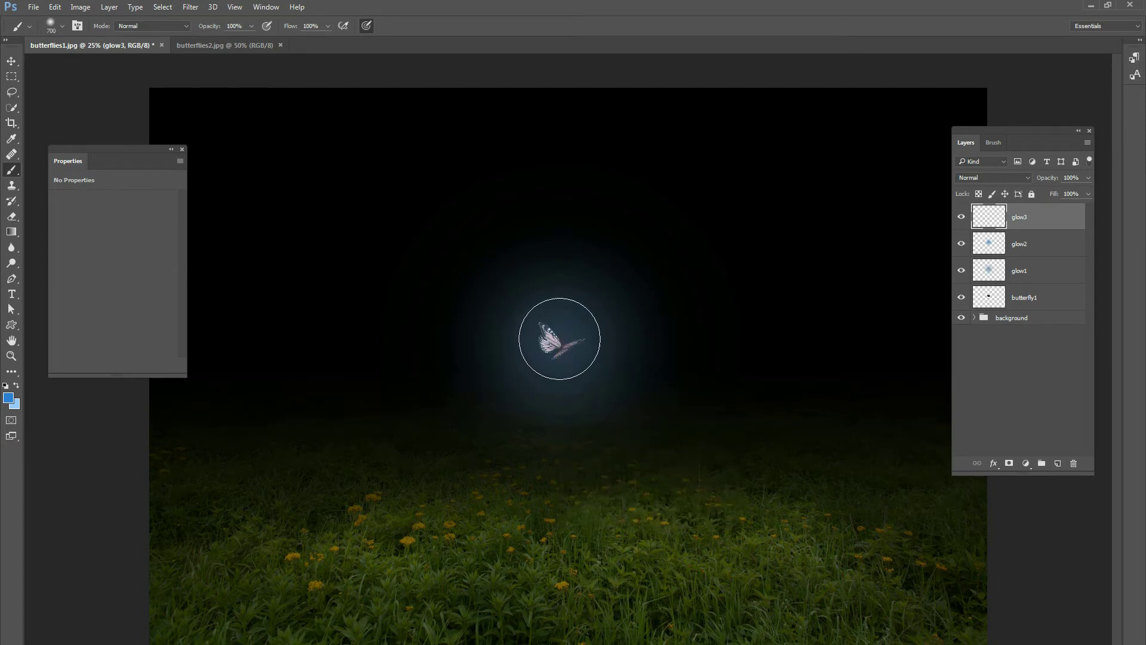
{"action": "right_click", "coordinate": [559, 339]}
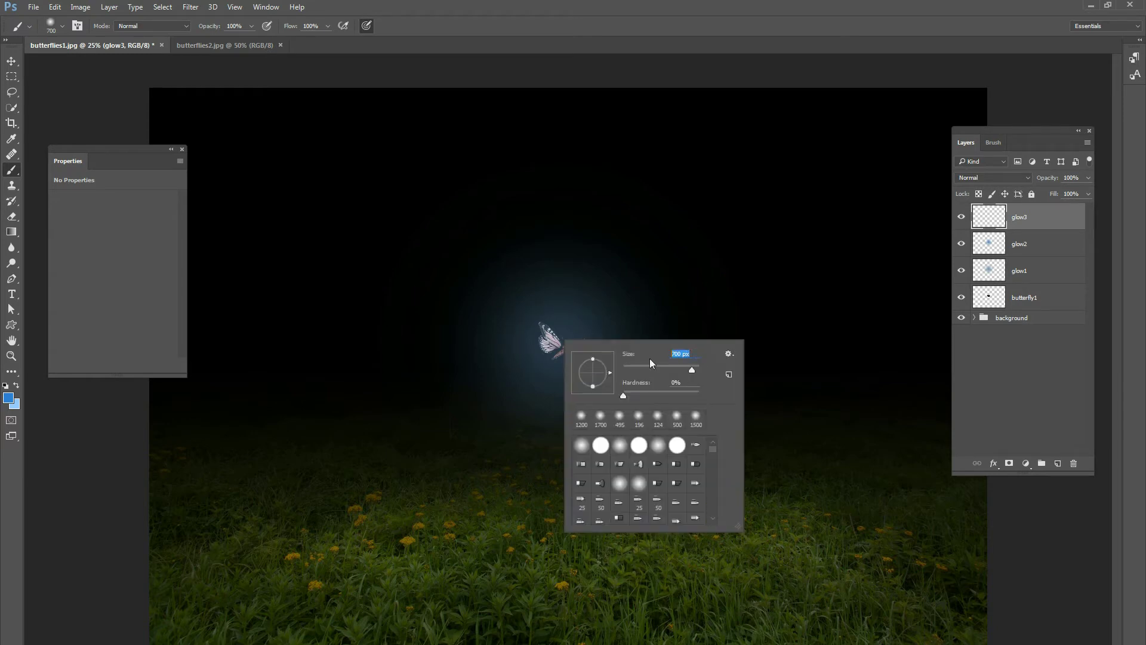
{"action": "type", "text": "600"}
{"action": "key", "text": "Return"}
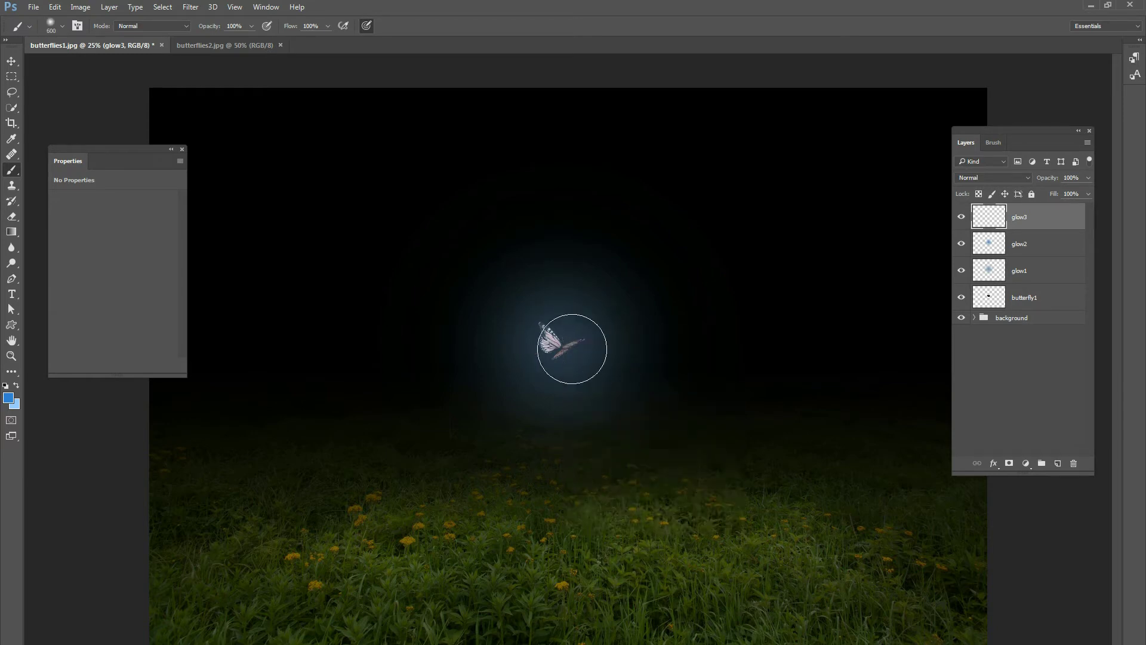
Set the brush size to 500 px and paint a single dab centered over the butterfly on the glow3 layer.
{"action": "right_click", "coordinate": [561, 338]}
{"action": "left_click_drag", "start_coordinate": [690, 356], "coordinate": [653, 357]}
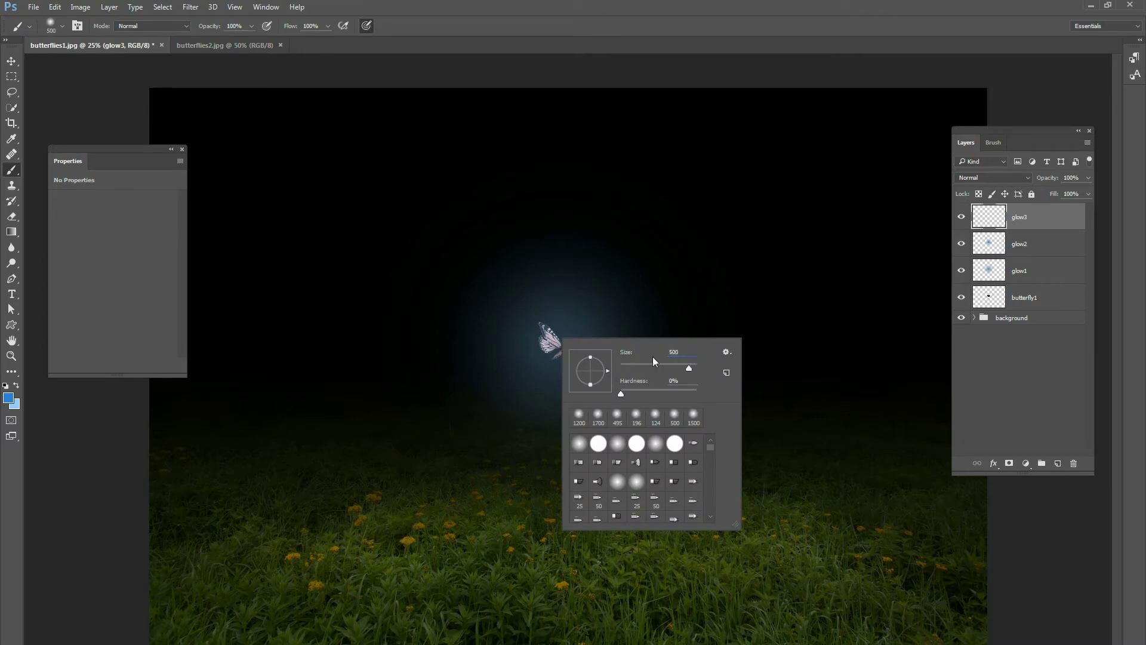
{"action": "key", "text": "Return"}
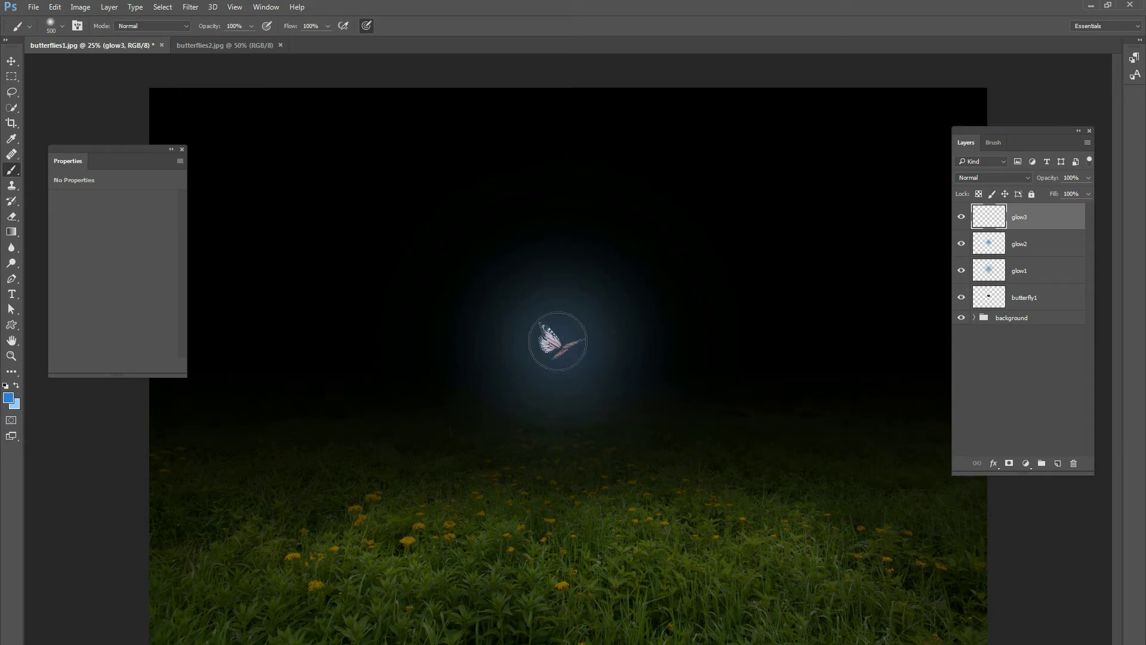
{"action": "left_click", "coordinate": [558, 341]}
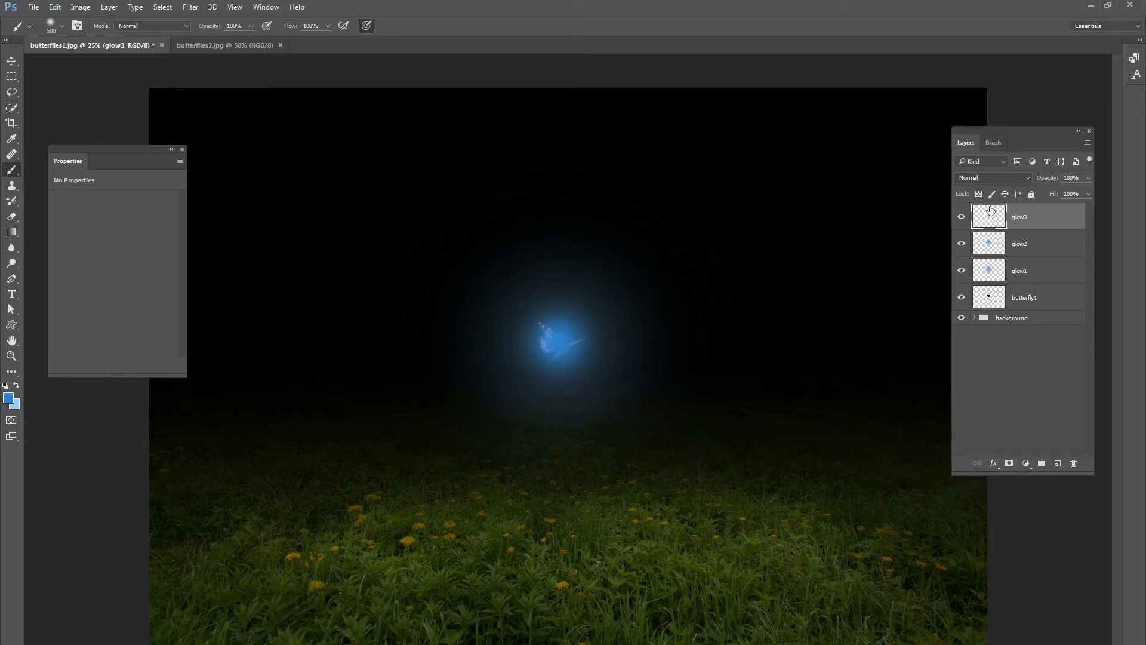
Set the glow3 layer's blend mode to Screen and its opacity to 20%.
{"action": "left_click", "coordinate": [993, 177]}
{"action": "left_click", "coordinate": [987, 258]}
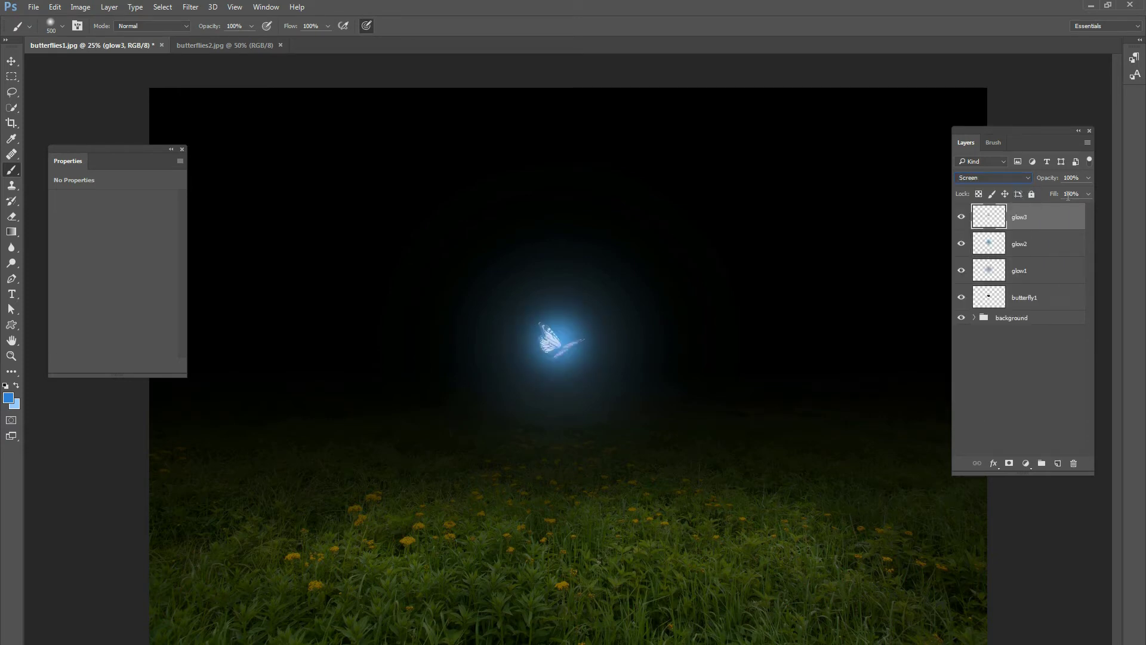
{"action": "left_click_drag", "start_coordinate": [1048, 194], "coordinate": [1047, 192]}
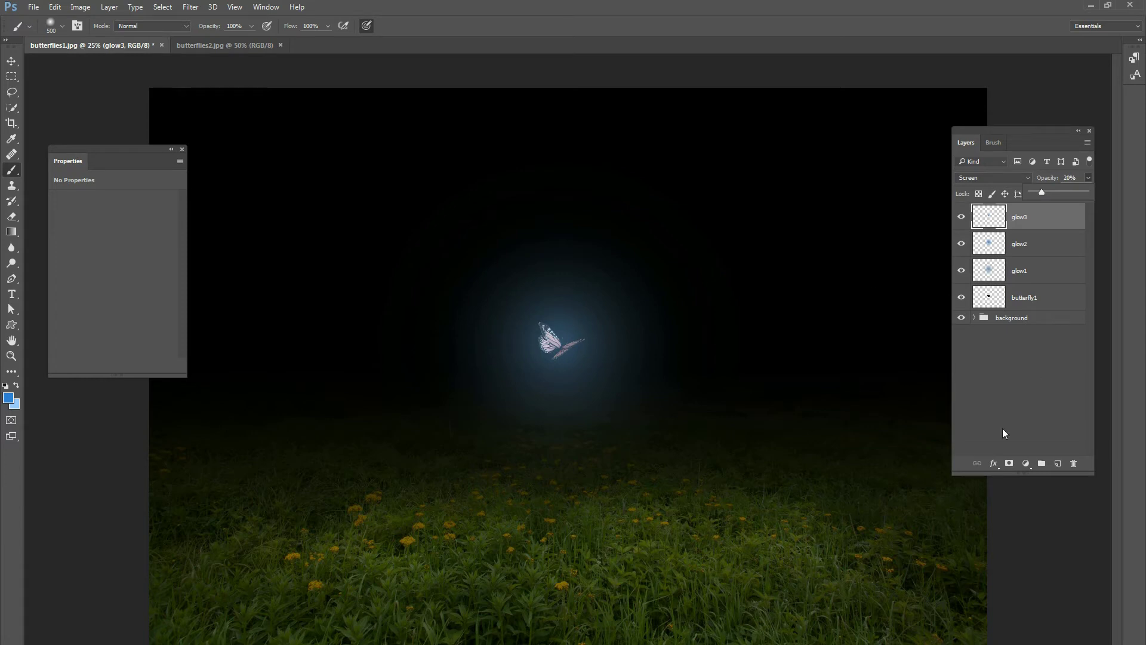
Add a new layer above glow3 and name it "amplified glow".
{"action": "left_click", "coordinate": [1058, 464]}
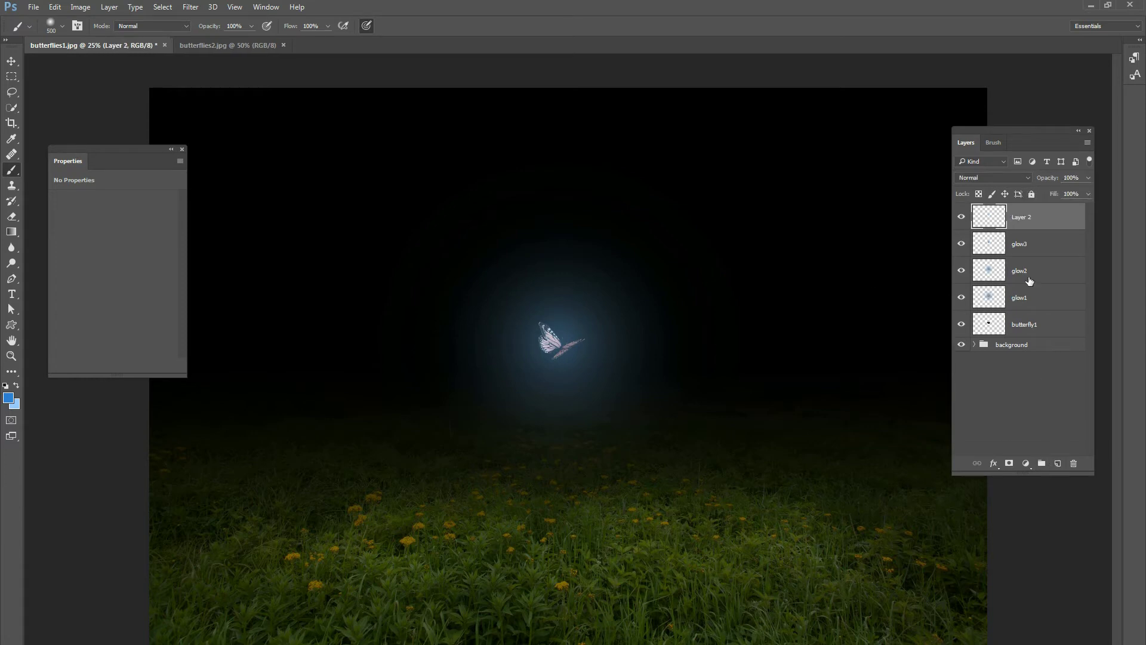
{"action": "double_click", "coordinate": [1025, 218]}
{"action": "type", "text": "amp"}
{"action": "key", "text": "Return"}
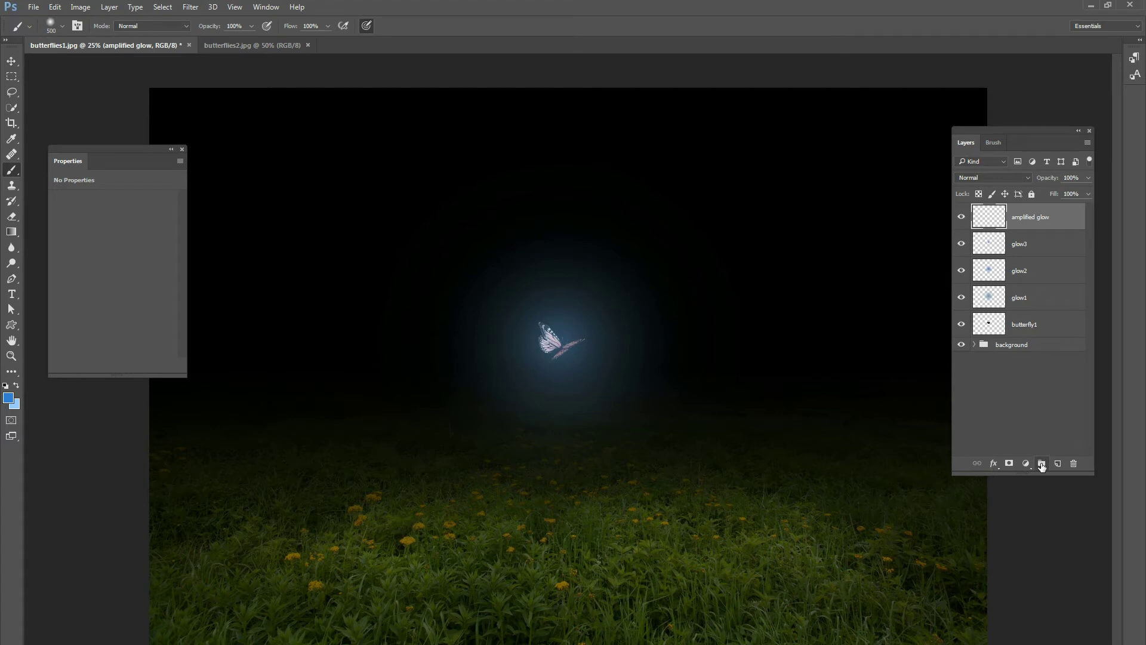
Place the amplified glow layer inside a new group and set the group's blend mode to Color Dodge.
{"action": "left_click", "coordinate": [1042, 467]}
{"action": "mouse_move", "coordinate": [1020, 231]}
{"action": "left_mouse_down"}
{"action": "mouse_move", "coordinate": [1042, 226]}
{"action": "mouse_move", "coordinate": [1011, 211]}
{"action": "left_mouse_up"}
{"action": "left_click", "coordinate": [1015, 214]}
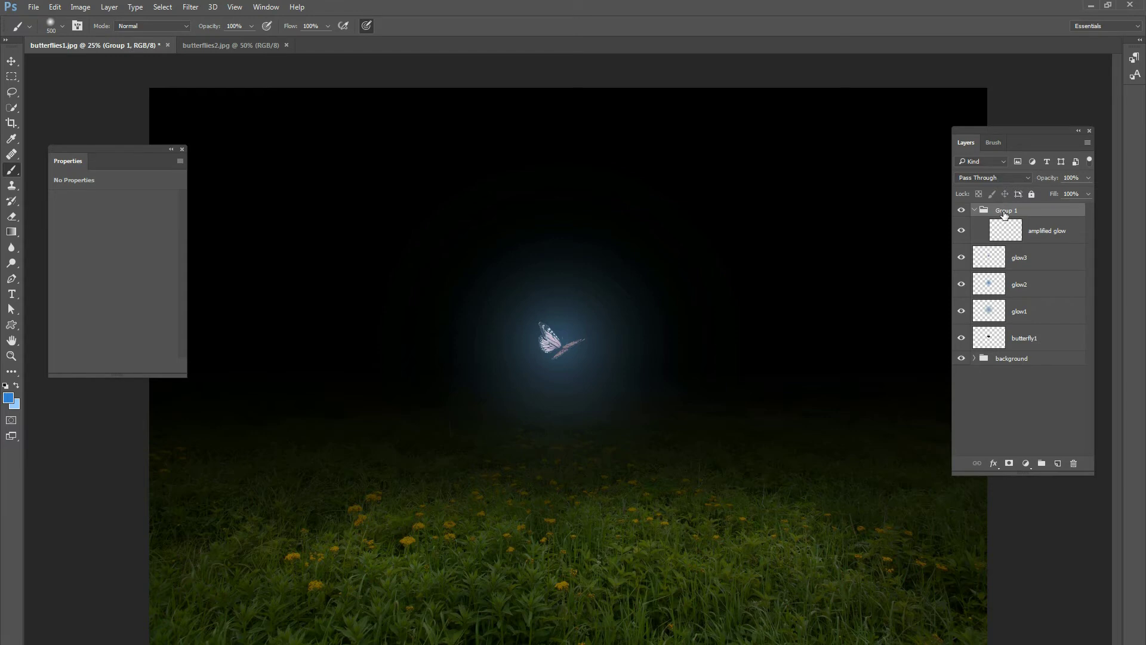
{"action": "left_click", "coordinate": [999, 179]}
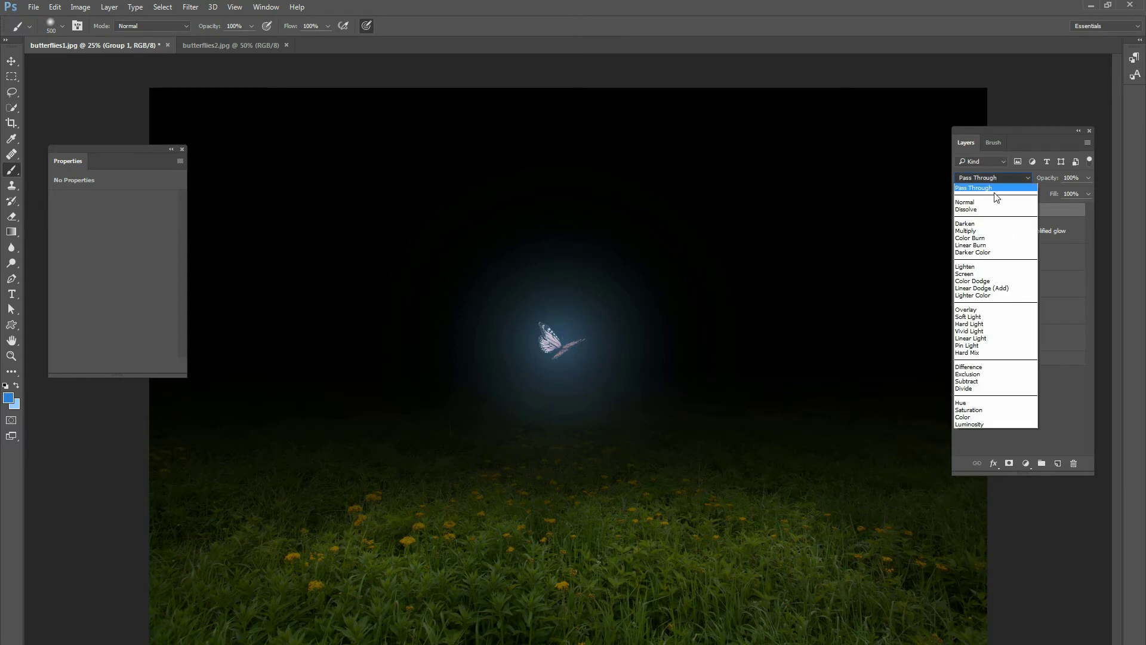
{"action": "left_click", "coordinate": [1003, 279]}
Set the foreground colour to #51789f and paint a 500 px dab over the butterfly on the amplified glow layer.
{"action": "left_click", "coordinate": [1012, 236]}
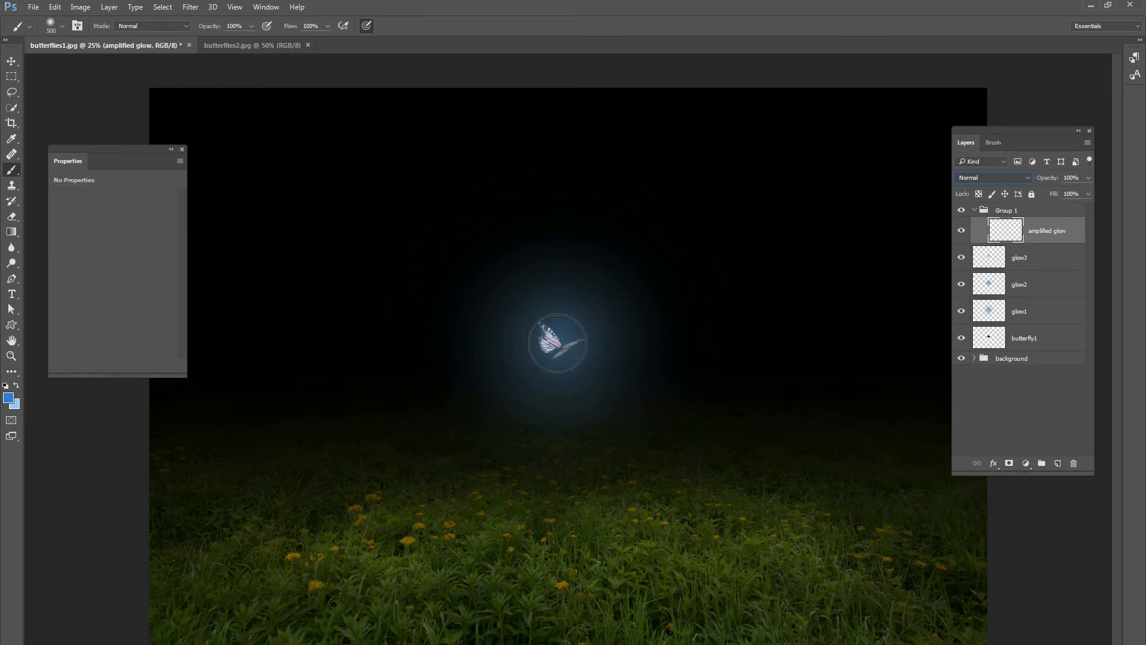
{"action": "right_click", "coordinate": [560, 342]}
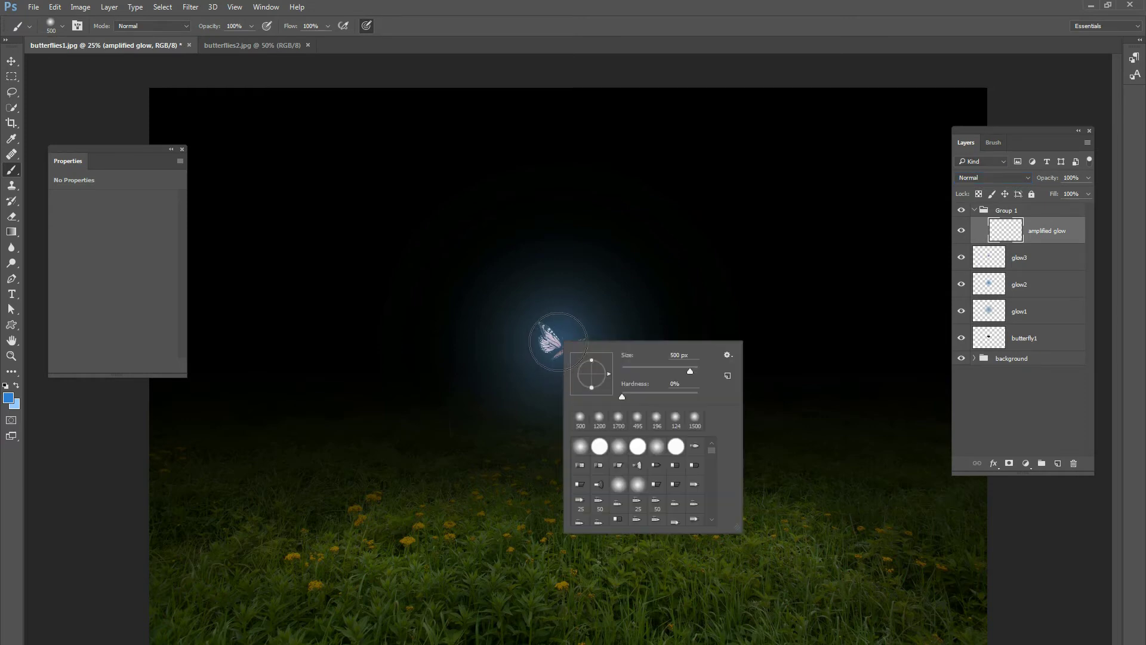
{"action": "left_click", "coordinate": [8, 401]}
{"action": "mouse_move", "coordinate": [191, 248]}
{"action": "left_mouse_down"}
{"action": "mouse_move", "coordinate": [136, 277]}
{"action": "mouse_move", "coordinate": [144, 283]}
{"action": "left_mouse_up"}
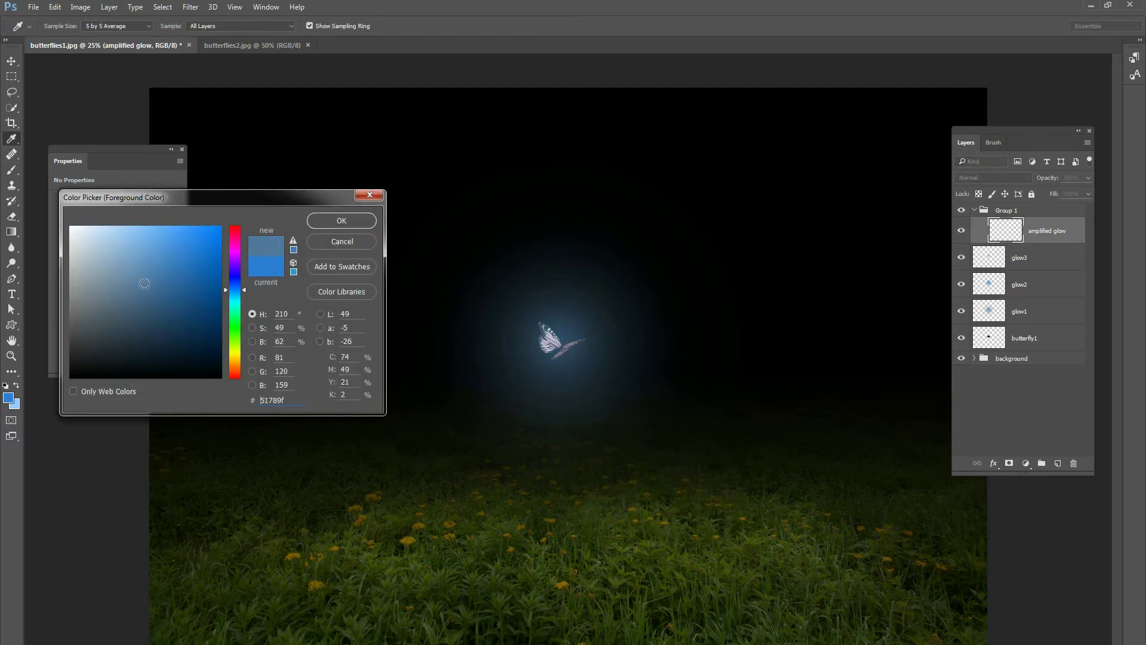
{"action": "left_click", "coordinate": [341, 221]}
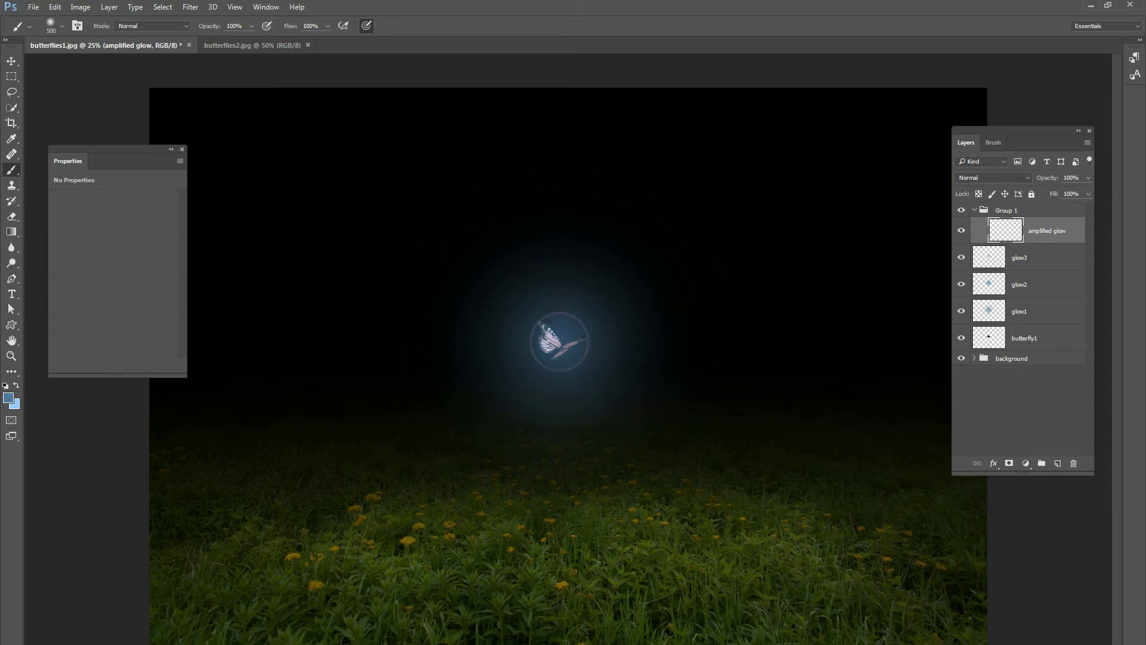
{"action": "left_click", "coordinate": [559, 341]}
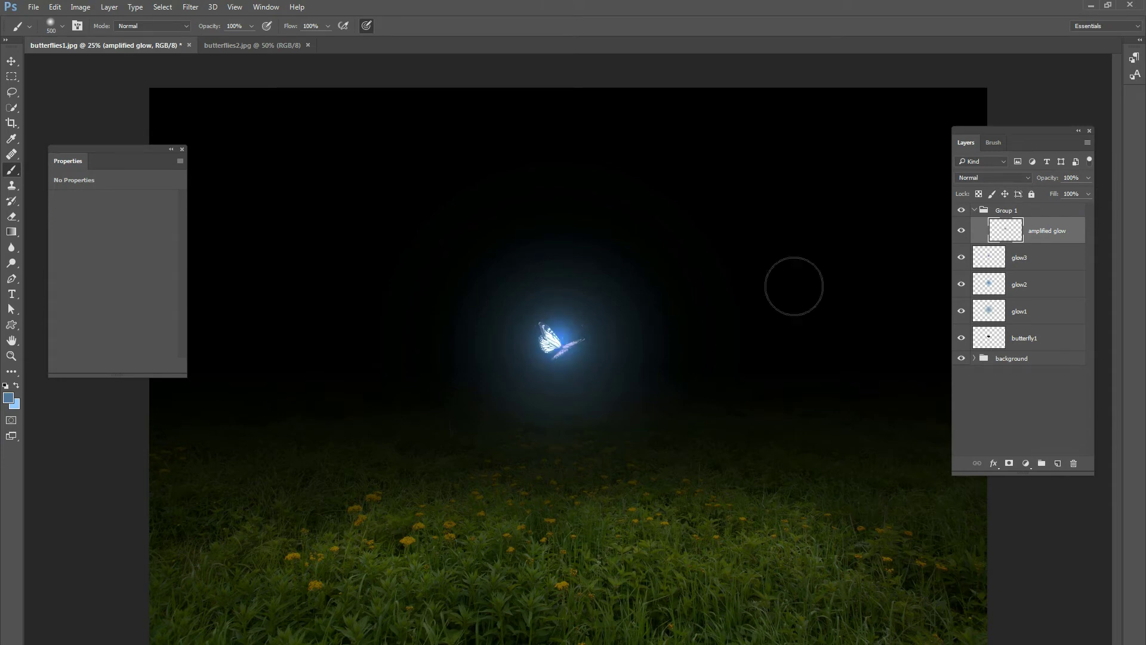
Add more dabs over the butterfly on the amplified glow layer and set the layer's opacity to 38%.
{"action": "left_click", "coordinate": [963, 232]}
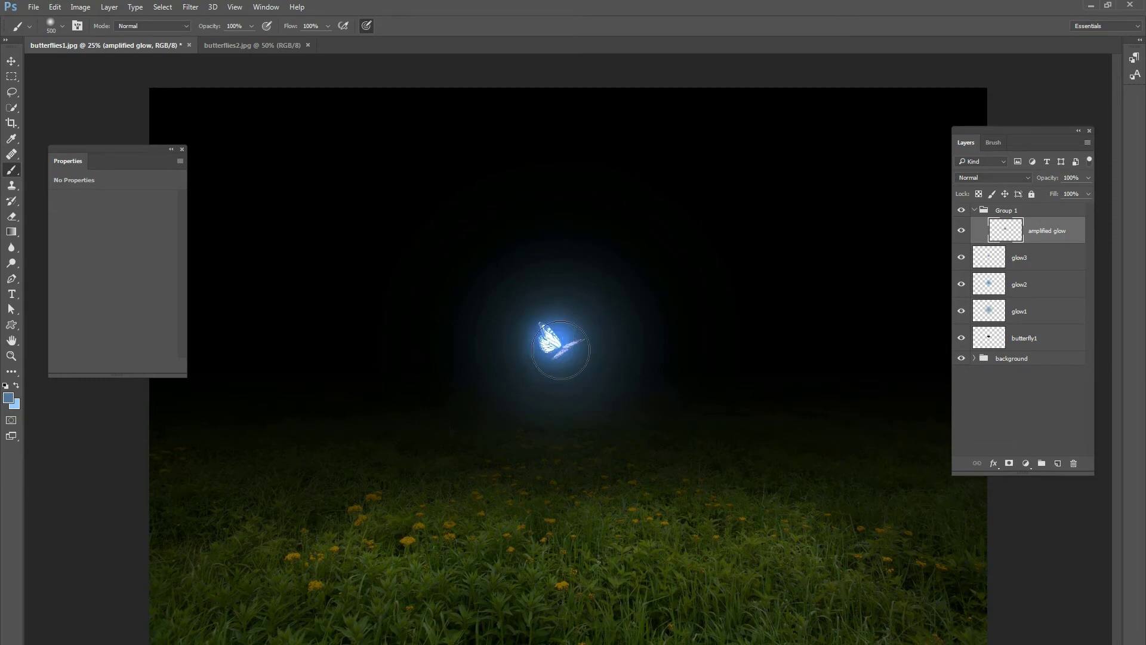
{"action": "left_click", "coordinate": [582, 347]}
{"action": "left_click", "coordinate": [581, 349]}
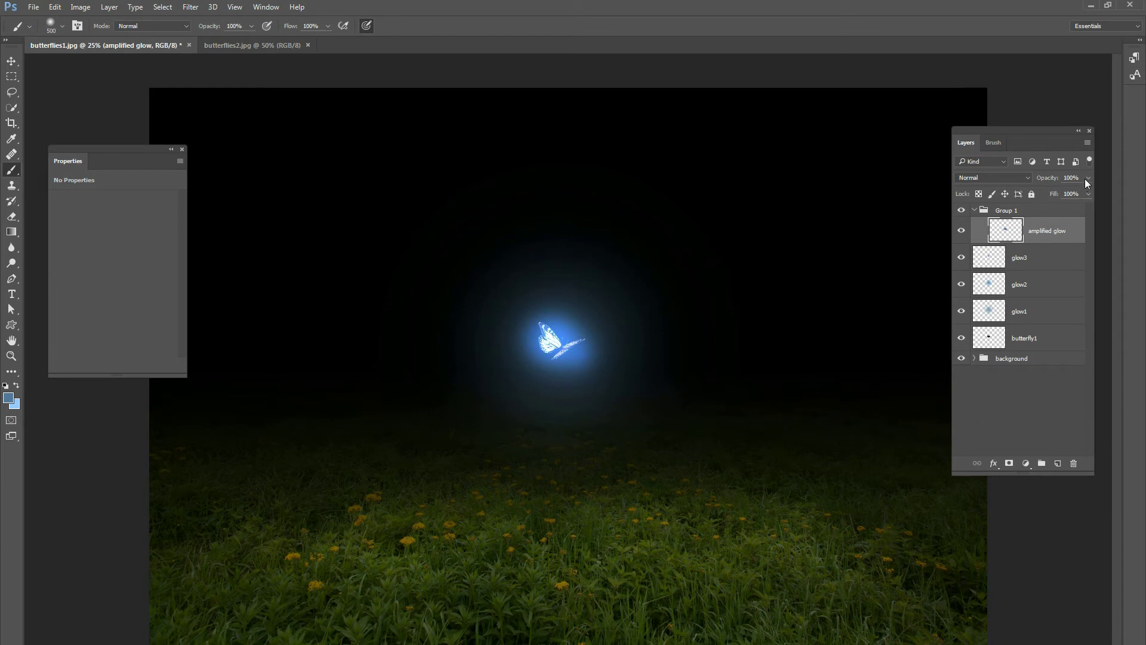
{"action": "left_click_drag", "start_coordinate": [1038, 191], "coordinate": [1051, 194]}
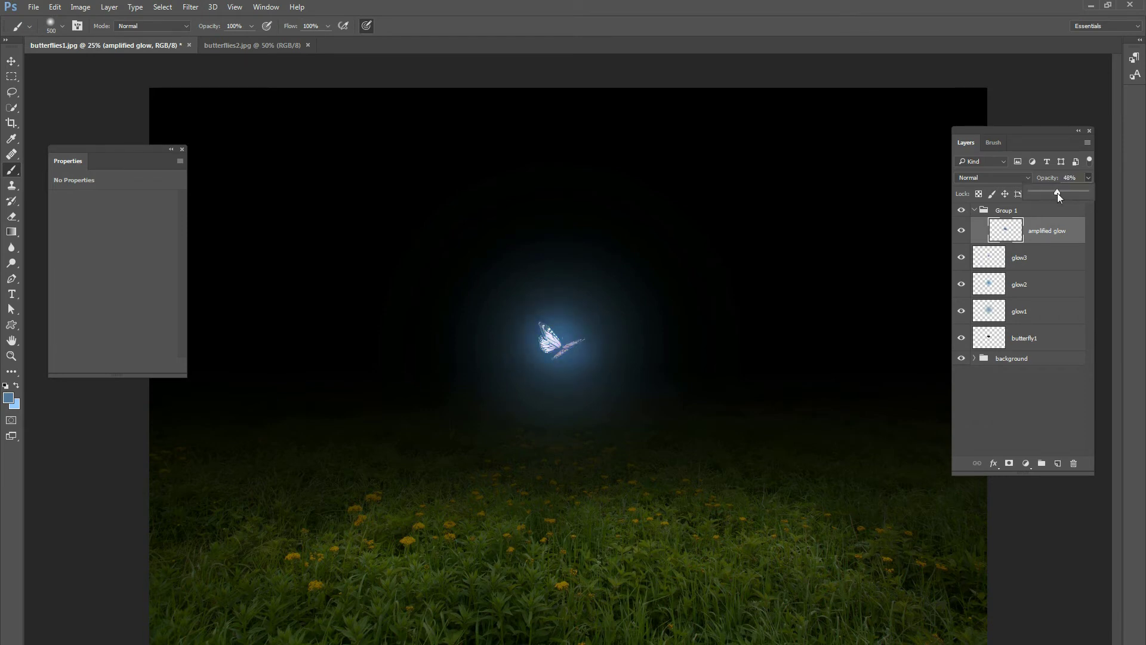
{"action": "left_click_drag", "start_coordinate": [1047, 193], "coordinate": [1052, 193]}
Paint dabs on the butterfly with progressively smaller brushes on the amplified glow layer, and compare the result with the layer hidden and shown.
{"action": "right_click", "coordinate": [557, 268]}
{"action": "left_click_drag", "start_coordinate": [670, 299], "coordinate": [663, 300]}
{"action": "left_click", "coordinate": [547, 339]}
{"action": "right_click", "coordinate": [575, 342]}
{"action": "left_click_drag", "start_coordinate": [663, 374], "coordinate": [657, 376]}
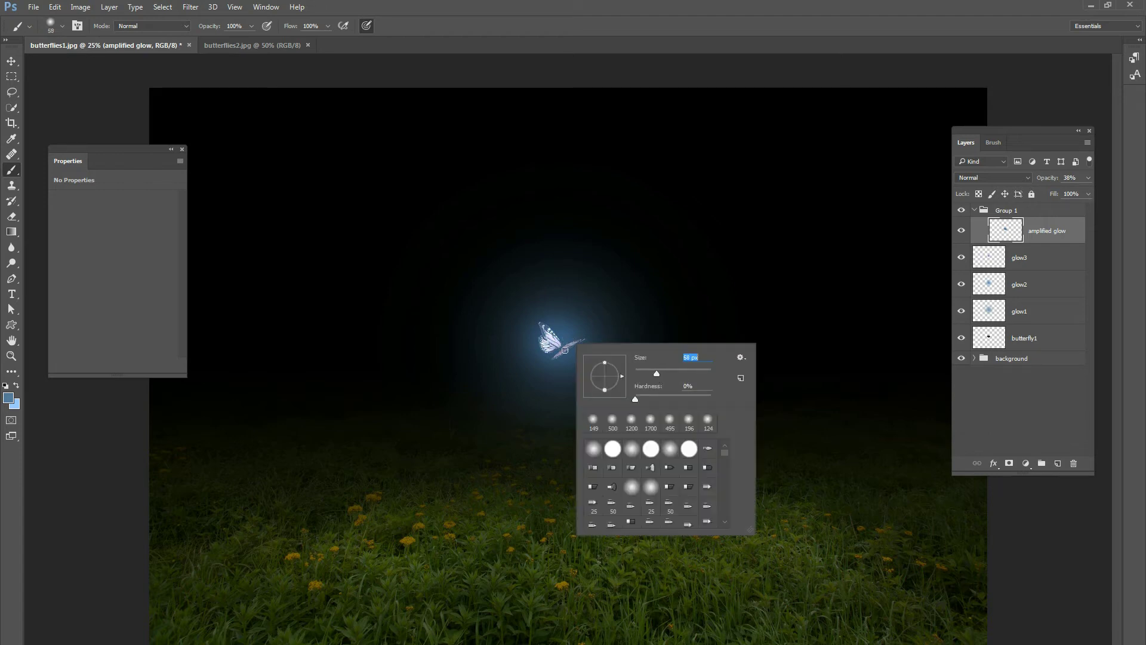
{"action": "left_click", "coordinate": [570, 344]}
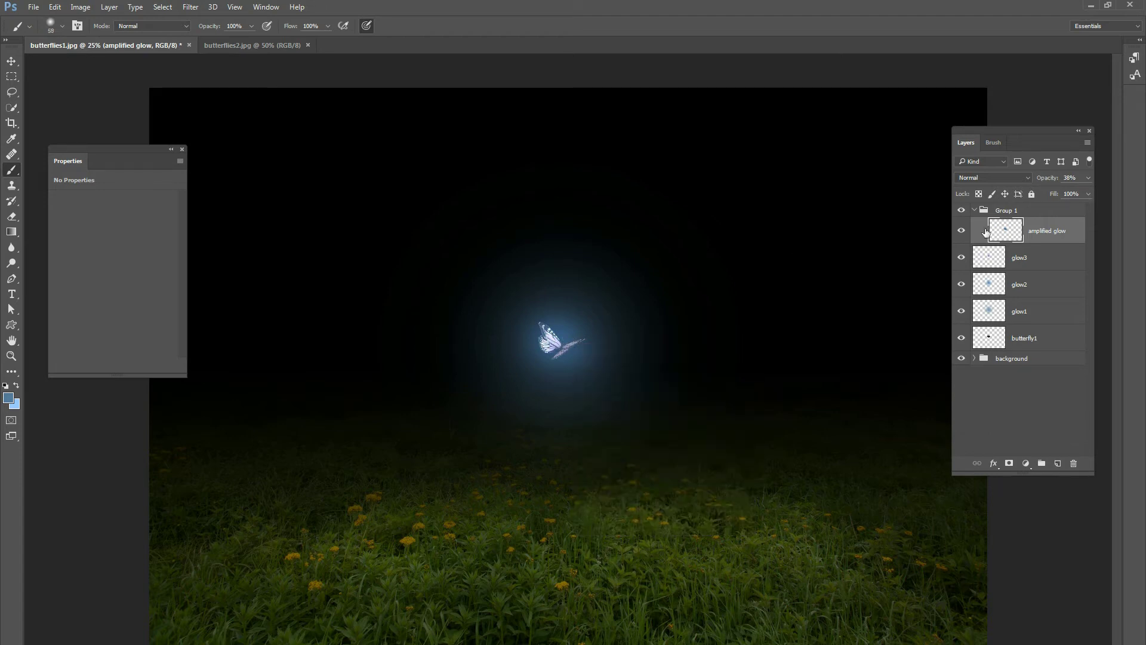
{"action": "left_click", "coordinate": [961, 231]}
{"action": "left_click", "coordinate": [962, 230]}
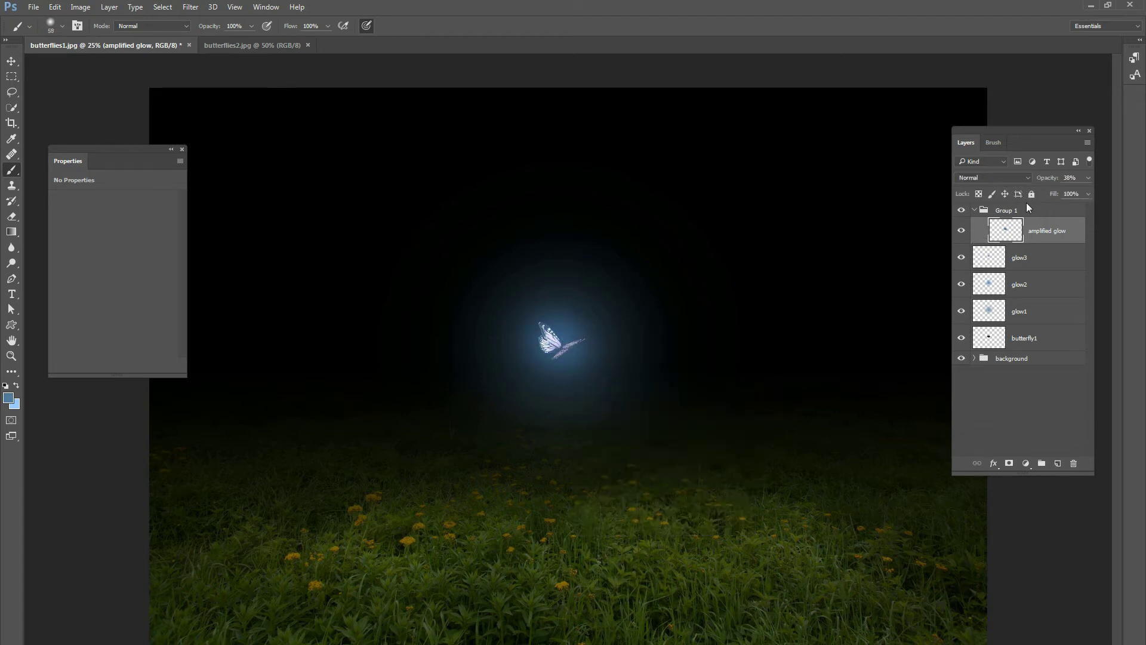
Group the butterfly1 layer, all the glow layers and Group 1 together, and name the new group "butterfly".
{"action": "left_click", "coordinate": [974, 211]}
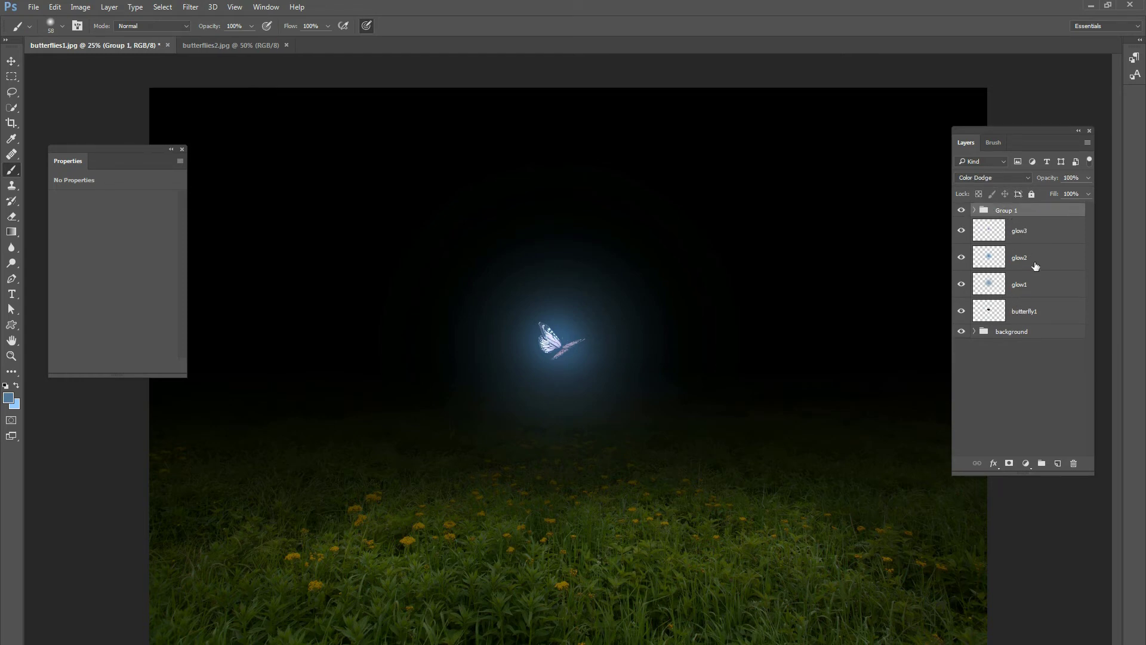
{"action": "left_click", "coordinate": [1021, 312]}
{"action": "left_click", "coordinate": [1015, 213], "text": "shift"}
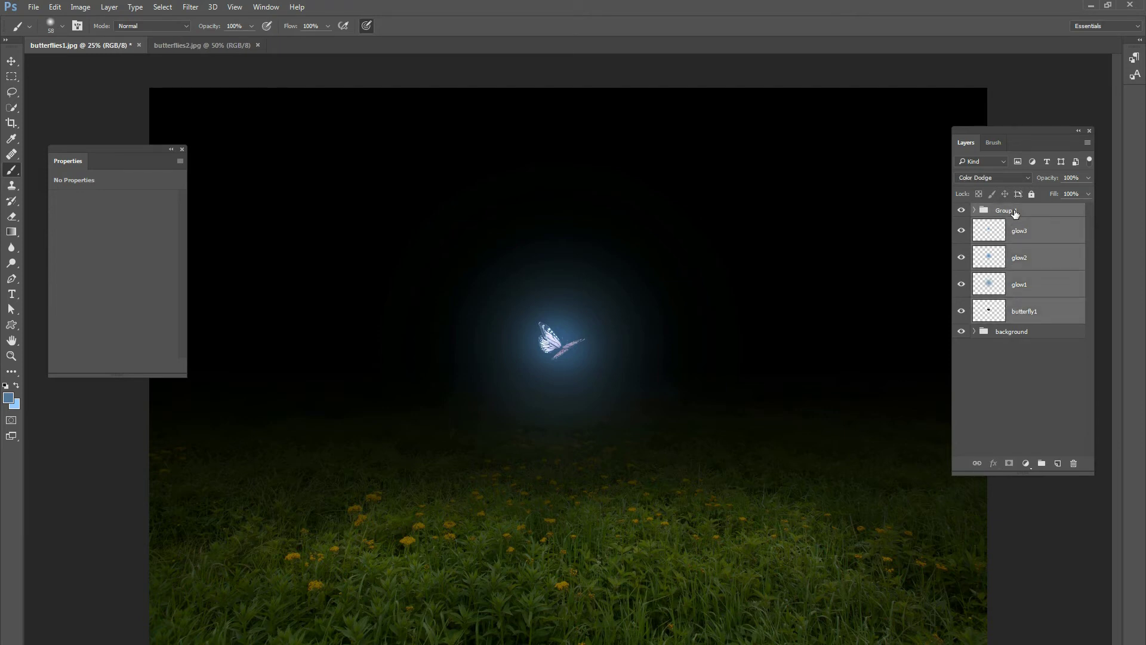
{"action": "key", "text": "ctrl+g"}
{"action": "double_click", "coordinate": [1009, 210]}
{"action": "type", "text": "butterfly"}
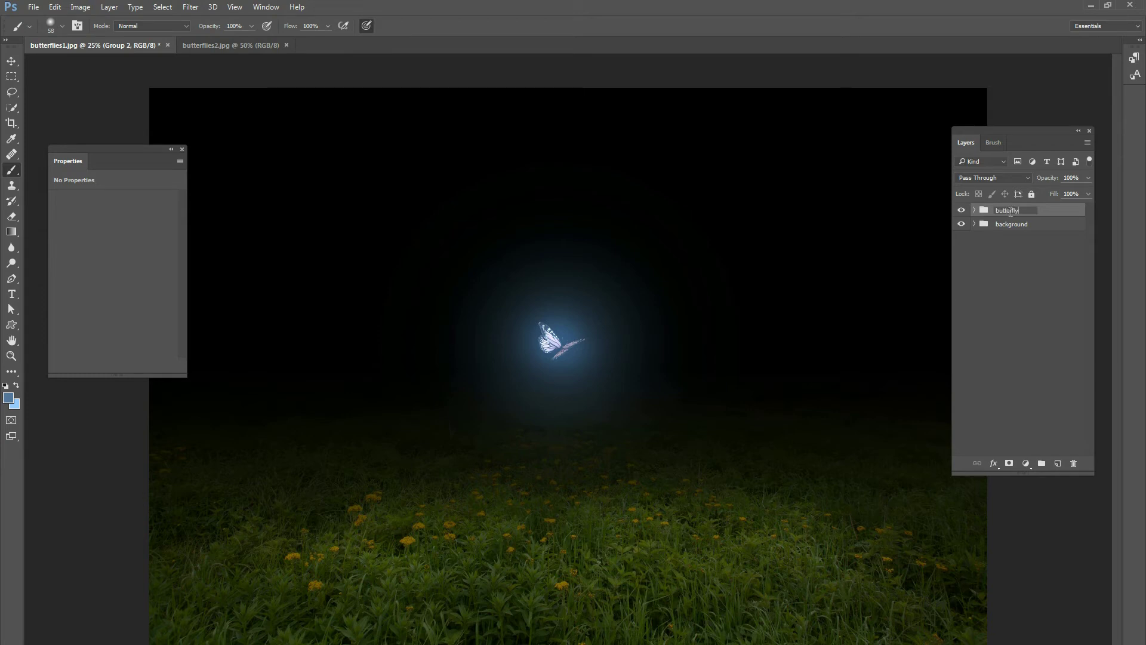
{"action": "key", "text": "Return"}
Shift the butterfly group slightly up and right in the scene, and place a duplicate of it to the upper right of the original.
{"action": "left_click", "coordinate": [10, 61]}
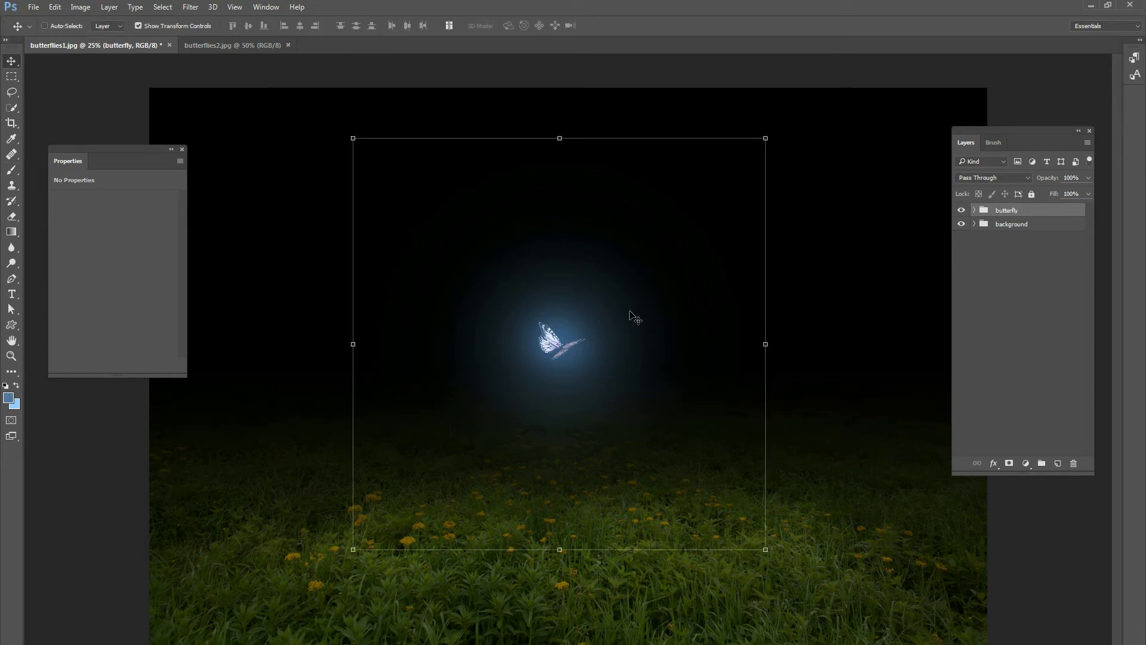
{"action": "left_click_drag", "start_coordinate": [634, 318], "coordinate": [612, 290]}
{"action": "left_click_drag", "start_coordinate": [674, 363], "coordinate": [639, 361]}
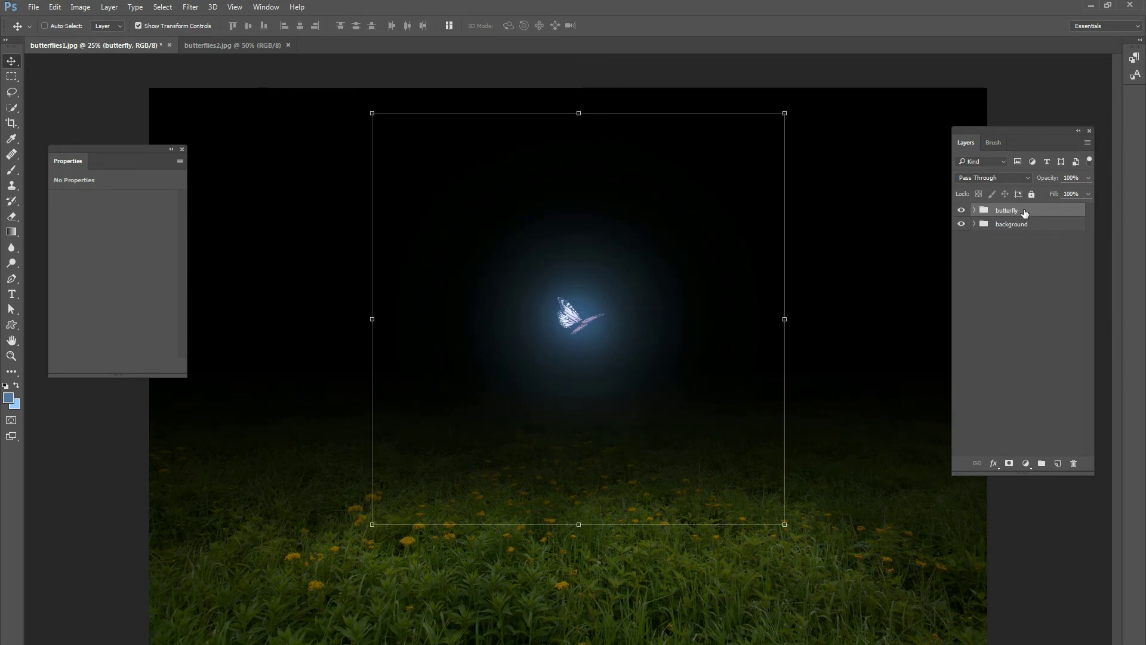
{"action": "key", "text": "ctrl+j"}
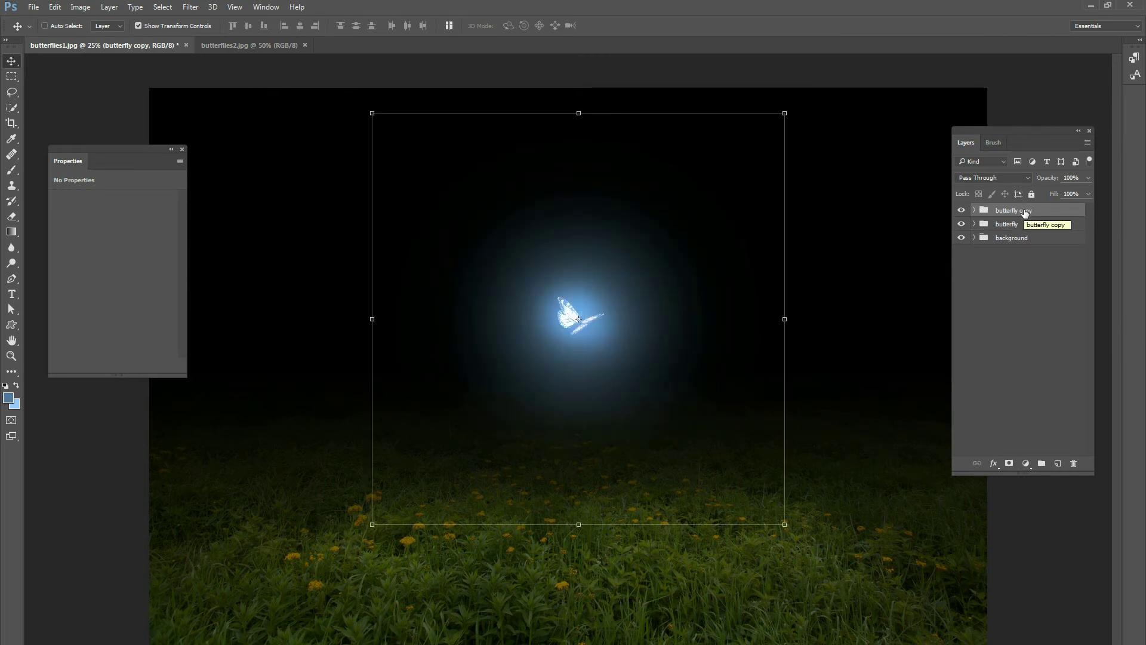
{"action": "left_click_drag", "start_coordinate": [695, 270], "coordinate": [926, 197]}
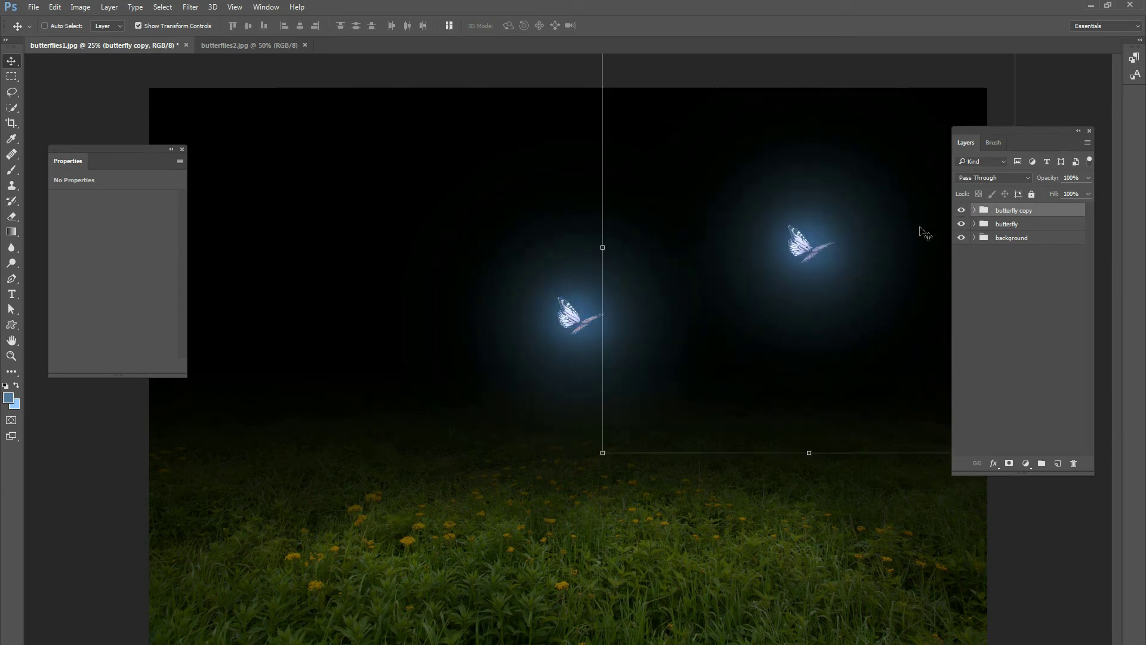
Try repositioning the butterfly copy and scaling it to about 63% width and 55% height with Free Transform.
{"action": "left_click_drag", "start_coordinate": [912, 291], "coordinate": [949, 371]}
{"action": "key", "text": "ctrl+z"}
{"action": "left_click_drag", "start_coordinate": [755, 320], "coordinate": [908, 95]}
{"action": "left_click_drag", "start_coordinate": [844, 169], "coordinate": [764, 245]}
{"action": "key", "text": "ctrl+z"}
{"action": "key", "text": "ctrl+t"}
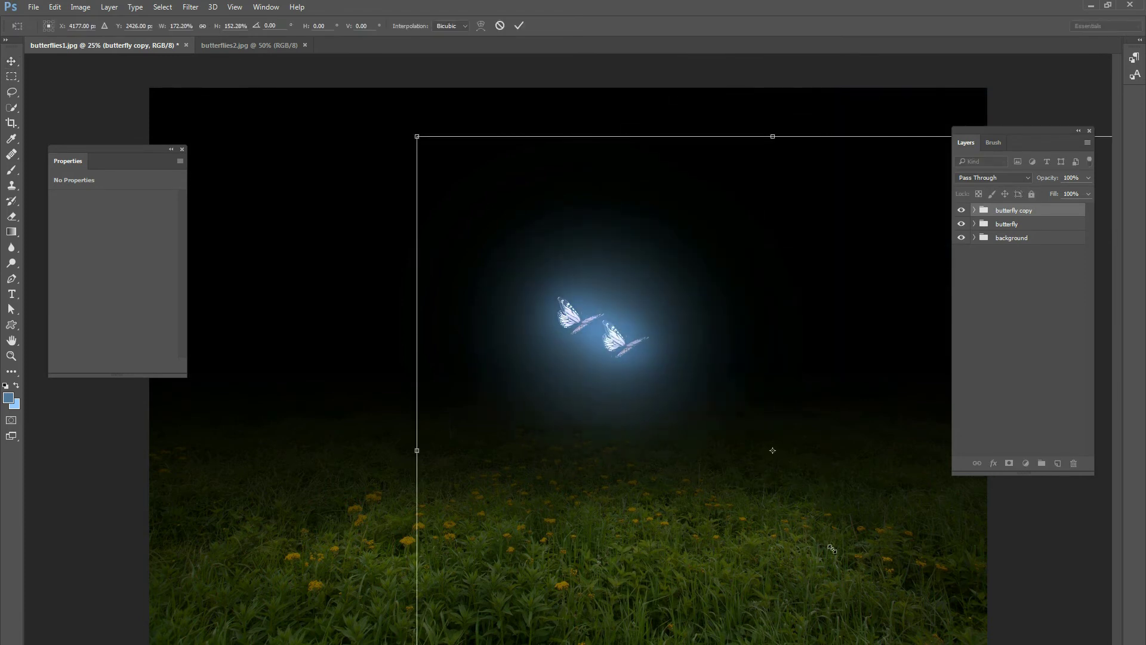
{"action": "left_click_drag", "start_coordinate": [432, 144], "coordinate": [425, 210]}
{"action": "left_click_drag", "start_coordinate": [1088, 494], "coordinate": [811, 401]}
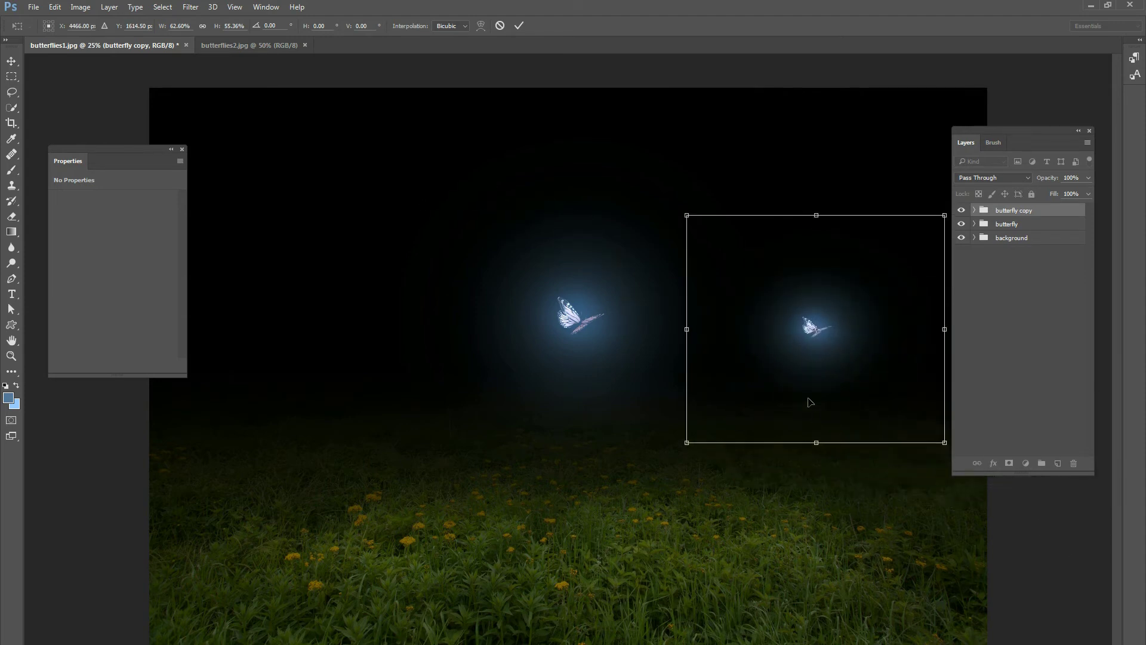
{"action": "left_click", "coordinate": [519, 25]}
Place the full-size butterfly copy to the upper right of the centre butterfly, and put a duplicate of it in the scene's upper left.
{"action": "left_click_drag", "start_coordinate": [902, 242], "coordinate": [863, 275]}
{"action": "key", "text": "ctrl+j"}
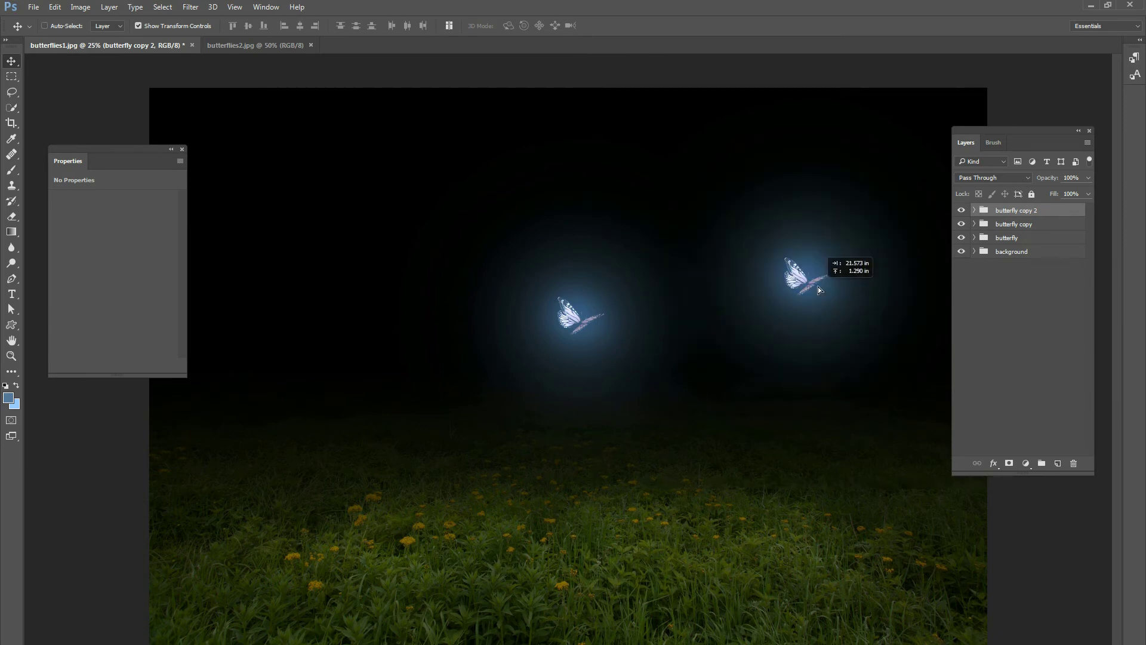
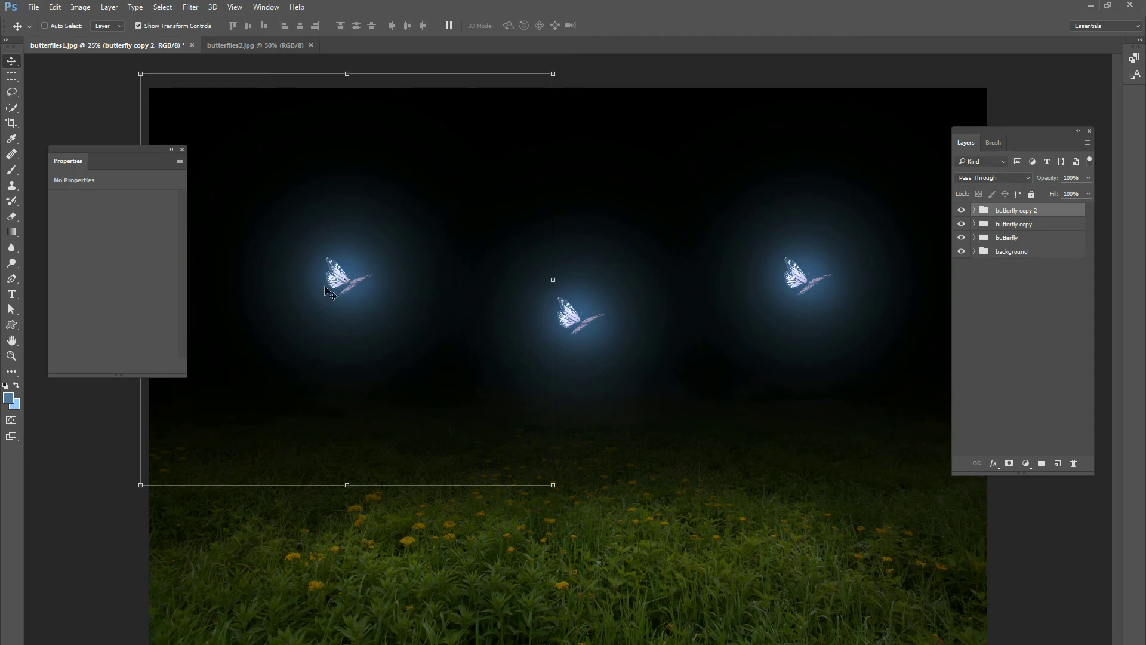
In butterflies2.jpg, clear the existing selection, then lasso the lower-right butterfly and copy it.
{"action": "left_click", "coordinate": [256, 45]}
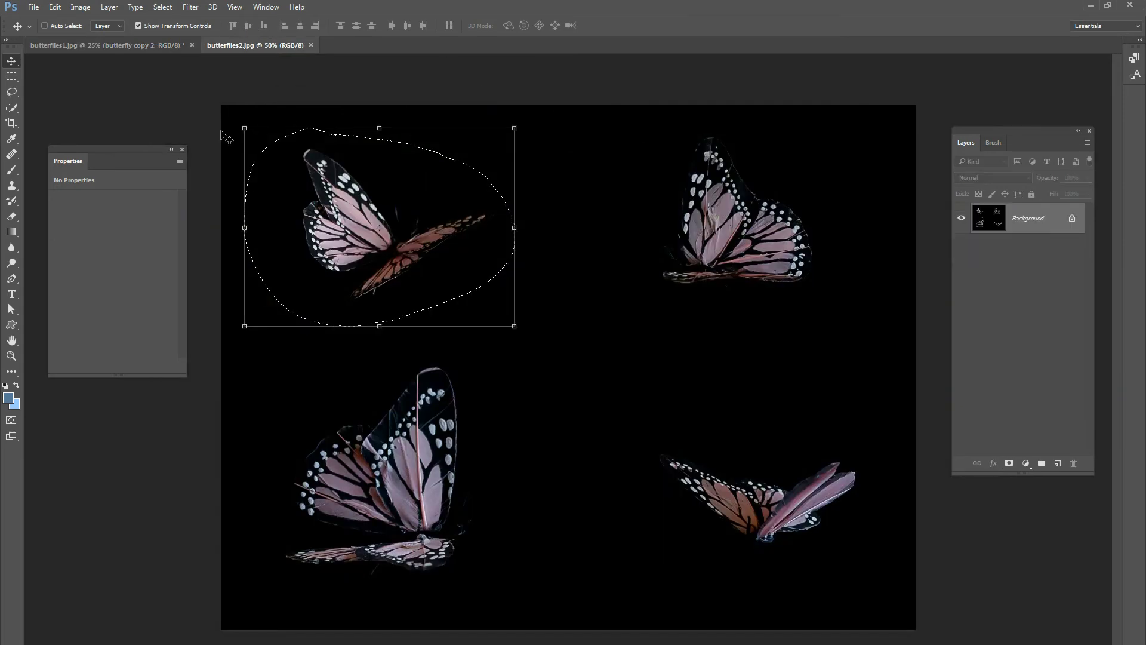
{"action": "left_click", "coordinate": [171, 9]}
{"action": "left_click", "coordinate": [173, 31]}
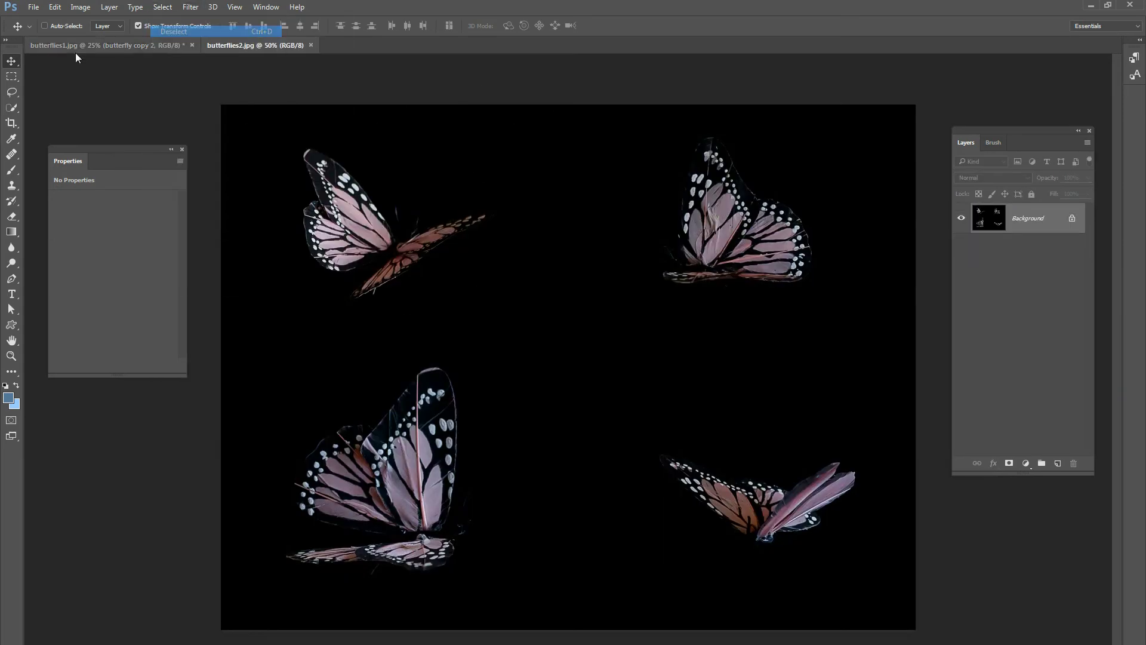
{"action": "left_click", "coordinate": [11, 92]}
{"action": "mouse_move", "coordinate": [721, 447]}
{"action": "left_mouse_down"}
{"action": "mouse_move", "coordinate": [659, 428]}
{"action": "mouse_move", "coordinate": [625, 477]}
{"action": "mouse_move", "coordinate": [648, 549]}
{"action": "mouse_move", "coordinate": [808, 602]}
{"action": "mouse_move", "coordinate": [883, 483]}
{"action": "mouse_move", "coordinate": [849, 434]}
{"action": "mouse_move", "coordinate": [726, 449]}
{"action": "left_mouse_up"}
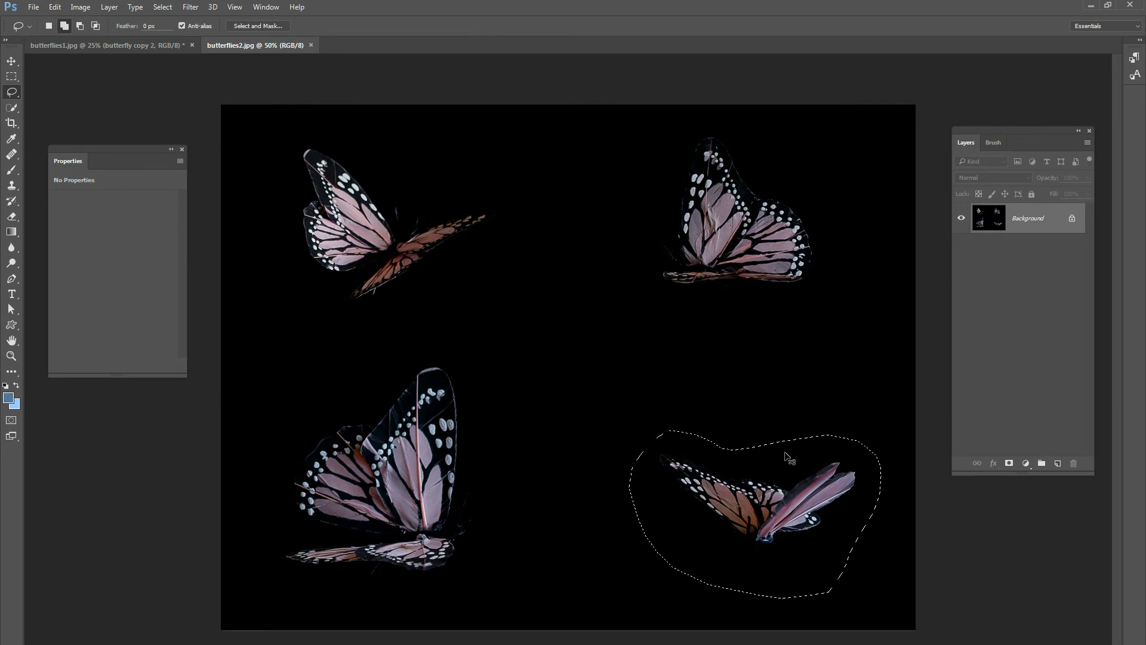
In butterflies1.jpg, delete the butterfly1 layer from the butterfly copy 2 group.
{"action": "left_click", "coordinate": [144, 52]}
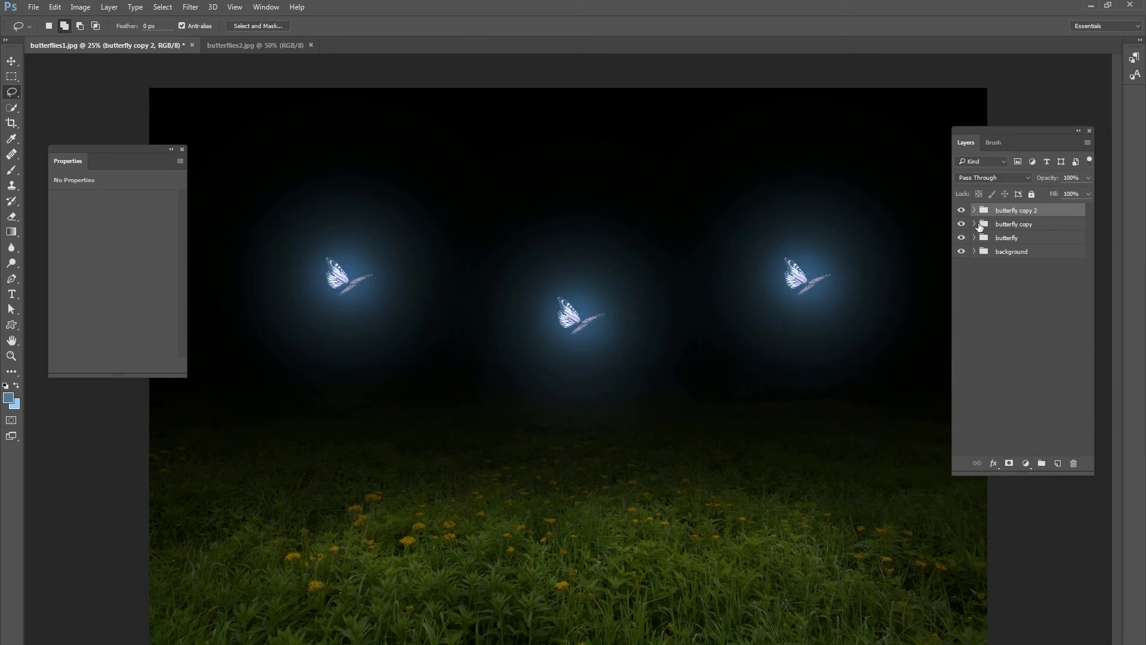
{"action": "left_click", "coordinate": [975, 211]}
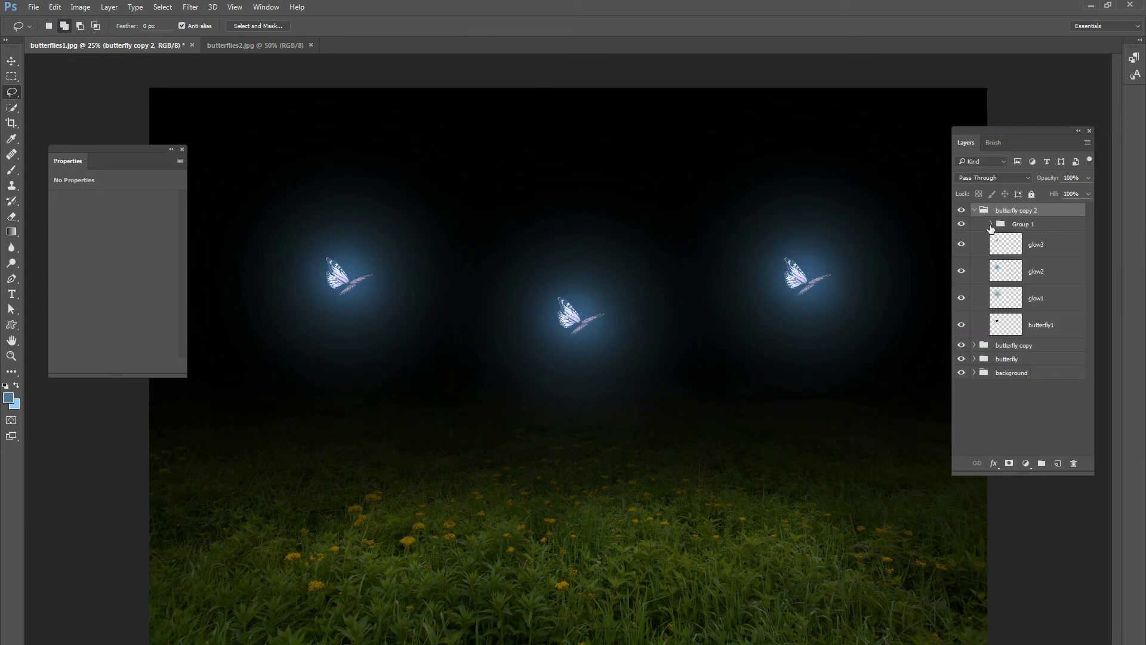
{"action": "left_click", "coordinate": [1048, 327]}
{"action": "key", "text": "Delete"}
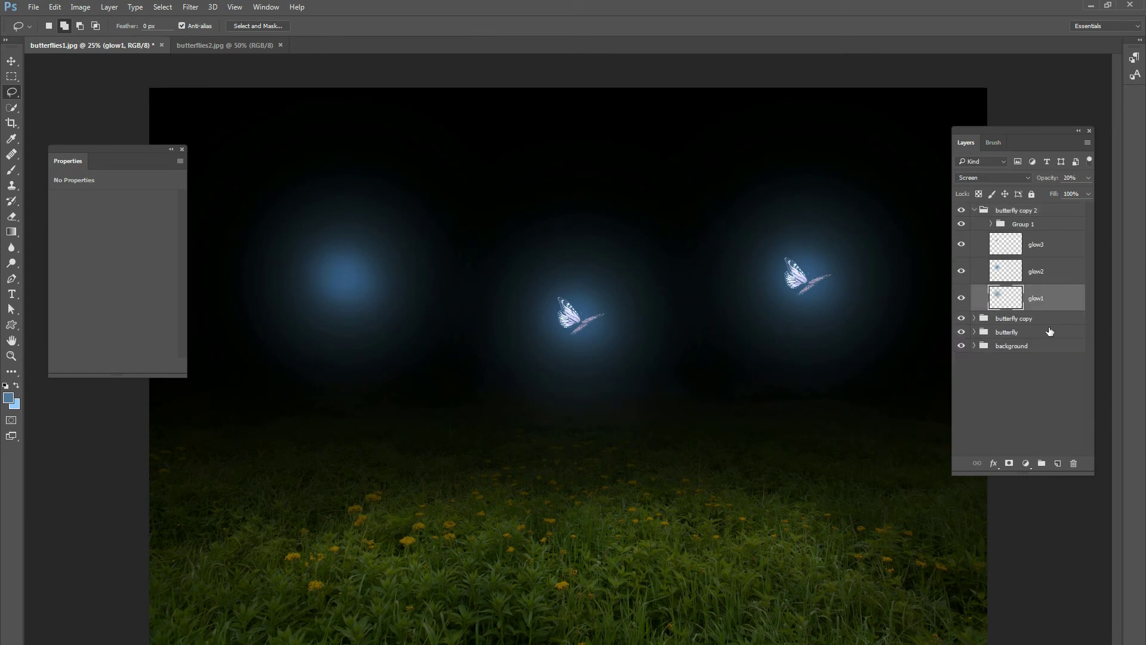
Paste the copied butterfly, place its layer below glow1 in the butterfly copy 2 group and set its blend mode to Screen.
{"action": "key", "text": "ctrl+v"}
{"action": "left_click_drag", "start_coordinate": [1039, 310], "coordinate": [1038, 332]}
{"action": "left_click", "coordinate": [984, 177]}
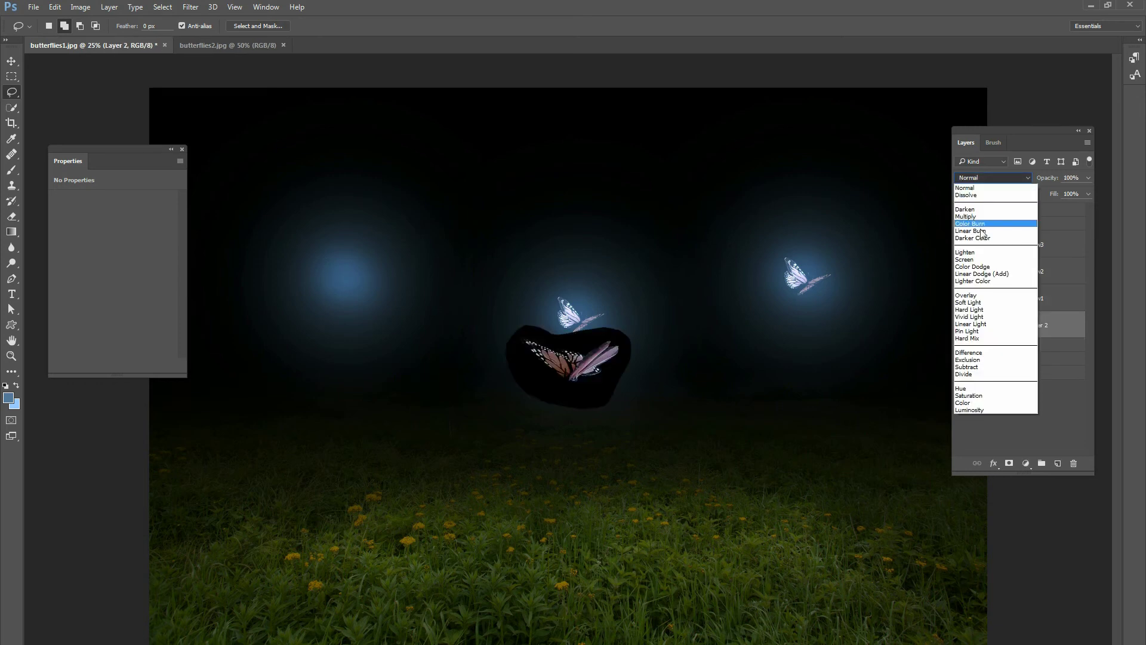
{"action": "left_click", "coordinate": [984, 258]}
Move the pasted butterfly into the empty glow on the left of the scene and scale it to about 52% width and 53% height.
{"action": "key", "text": "v"}
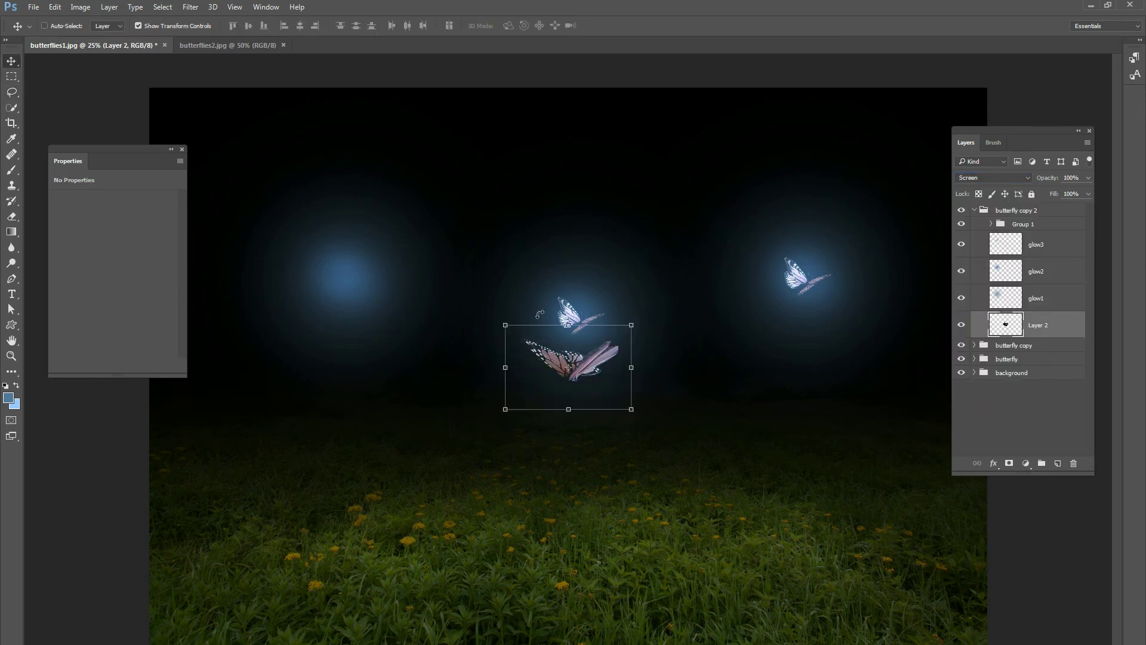
{"action": "mouse_move", "coordinate": [571, 358]}
{"action": "left_mouse_down"}
{"action": "mouse_move", "coordinate": [556, 317]}
{"action": "mouse_move", "coordinate": [808, 162]}
{"action": "mouse_move", "coordinate": [781, 132]}
{"action": "left_mouse_up"}
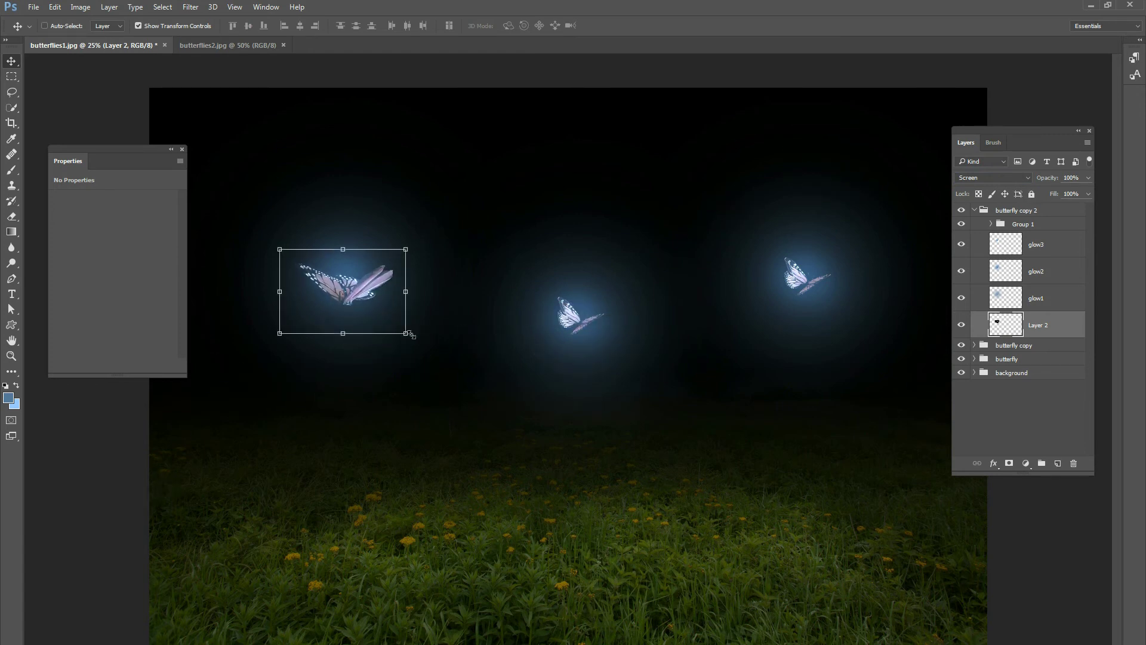
{"action": "left_click_drag", "start_coordinate": [406, 333], "coordinate": [685, 457]}
{"action": "left_click_drag", "start_coordinate": [809, 611], "coordinate": [360, 272]}
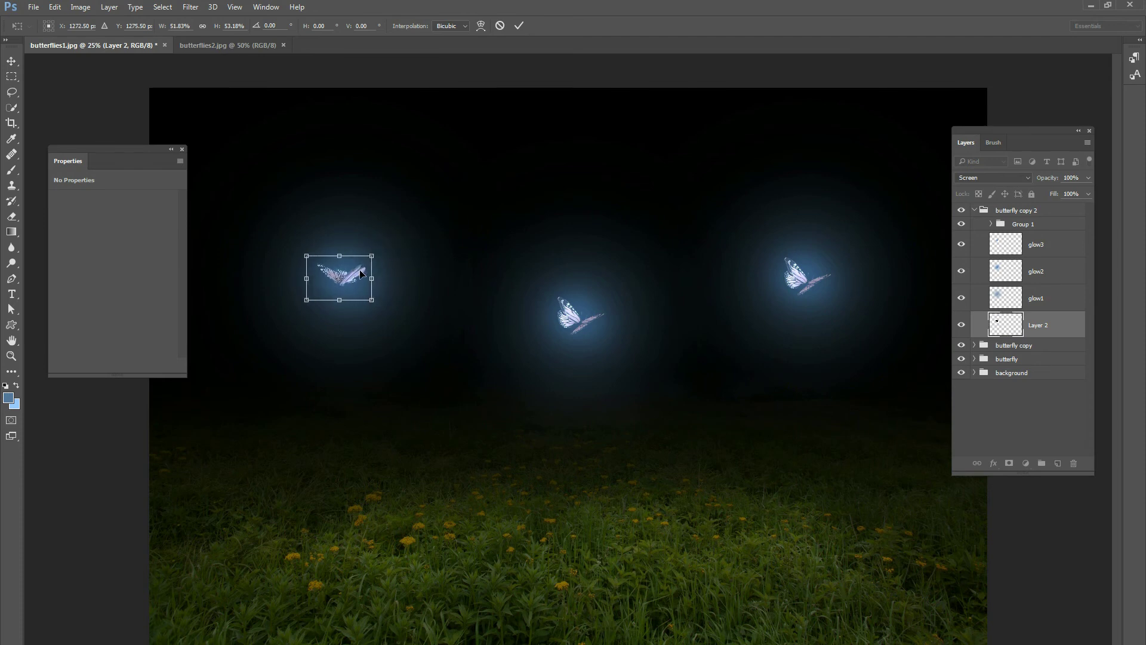
{"action": "left_click", "coordinate": [520, 25]}
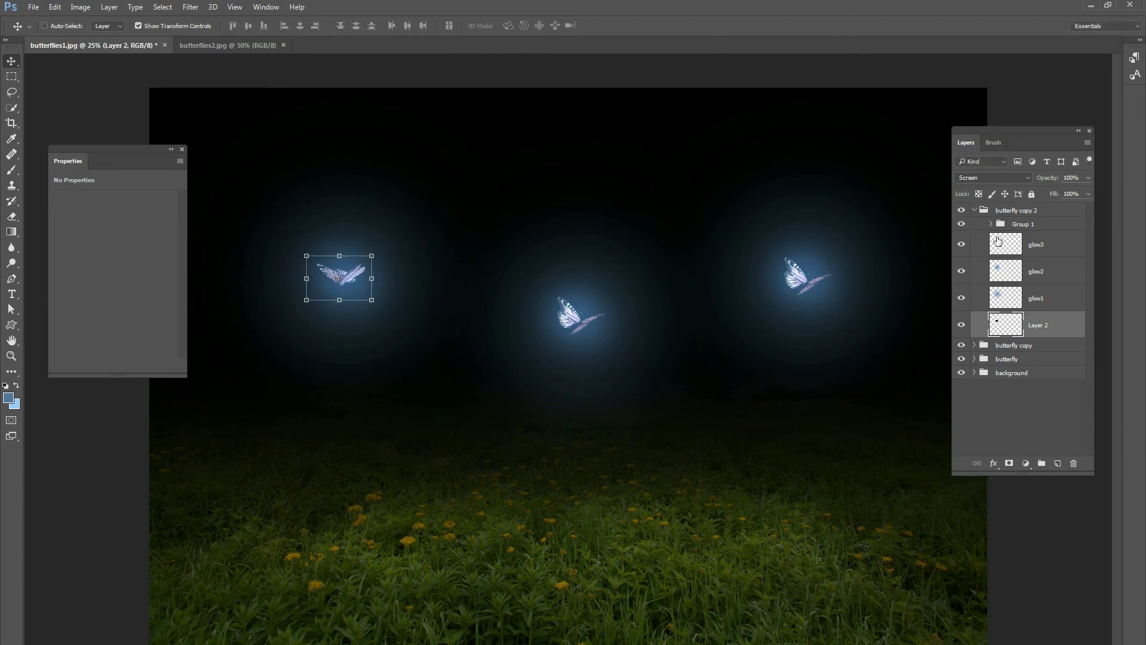
Duplicate the butterfly copy 2 group, scale the duplicate to about 39%, and place it in the sky above and between the centre and right butterflies.
{"action": "left_click", "coordinate": [975, 210]}
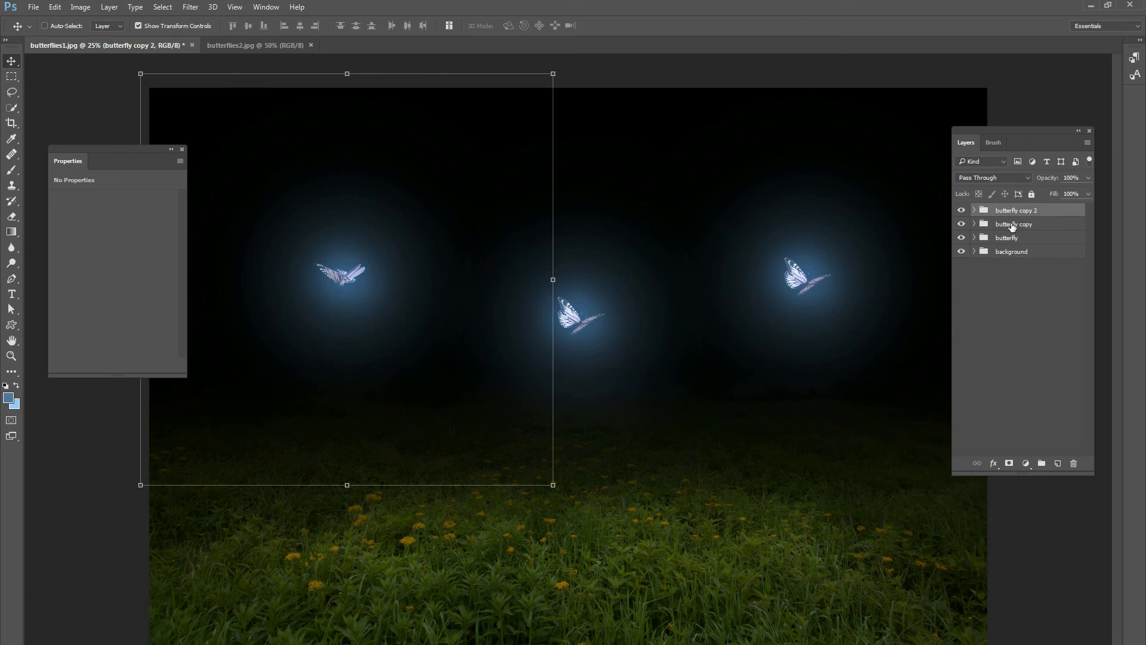
{"action": "key", "text": "ctrl+j"}
{"action": "left_click_drag", "start_coordinate": [442, 242], "coordinate": [747, 161]}
{"action": "left_click_drag", "start_coordinate": [866, 557], "coordinate": [618, 302]}
{"action": "left_click_drag", "start_coordinate": [728, 250], "coordinate": [750, 217]}
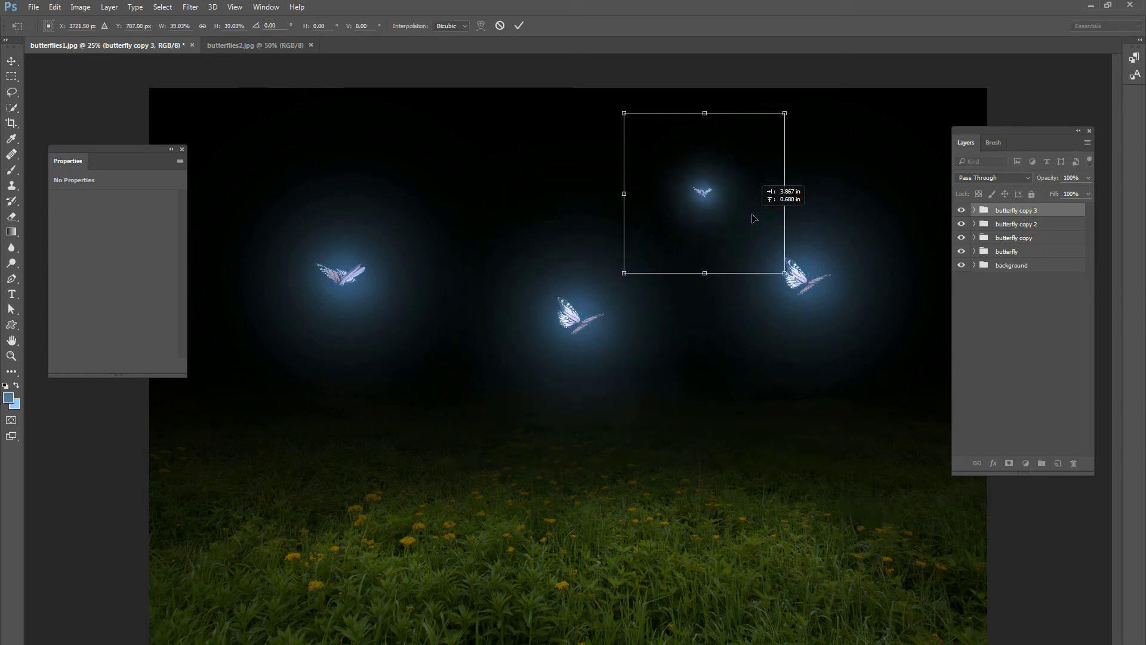
{"action": "left_click", "coordinate": [519, 26]}
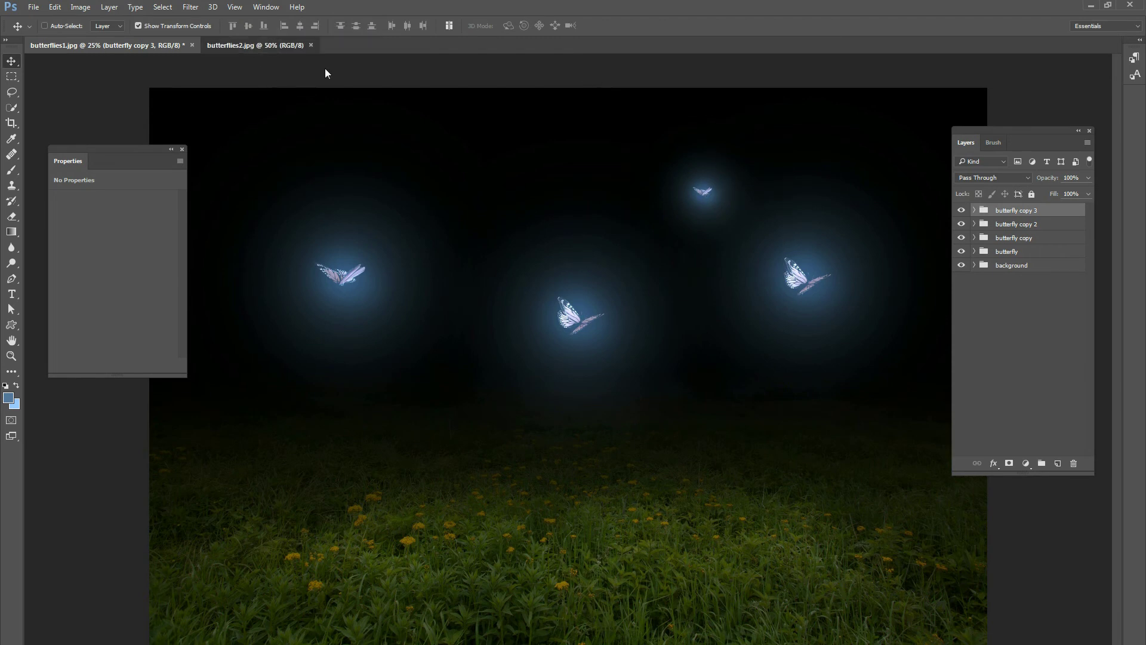
{"action": "left_click", "coordinate": [273, 44]}
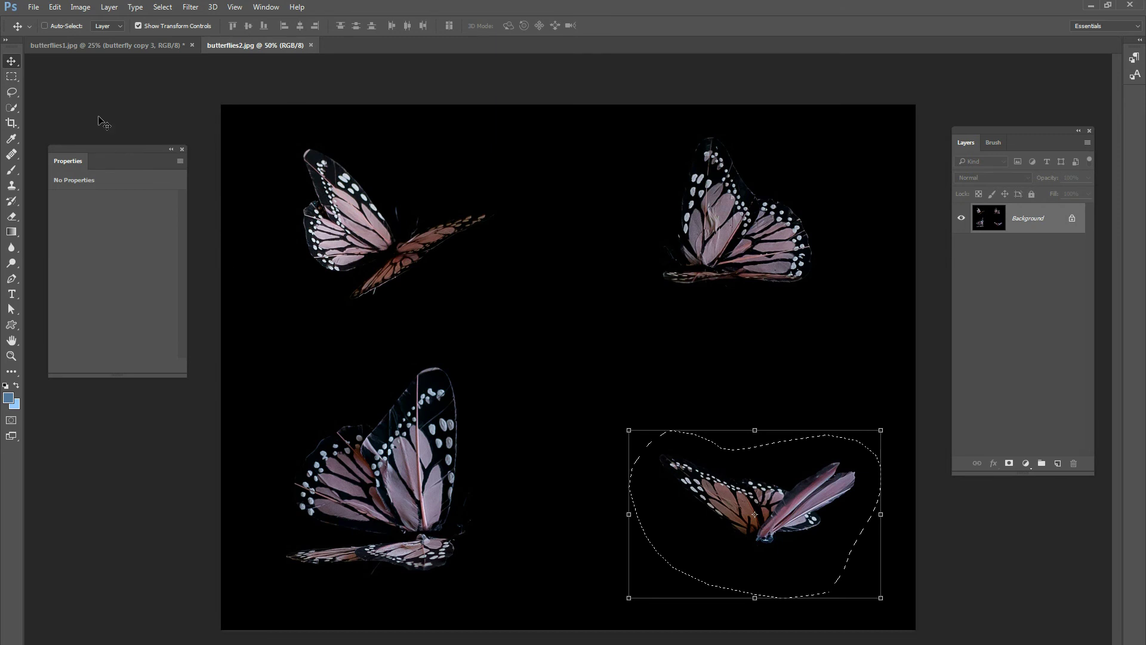
{"action": "left_click", "coordinate": [111, 49]}
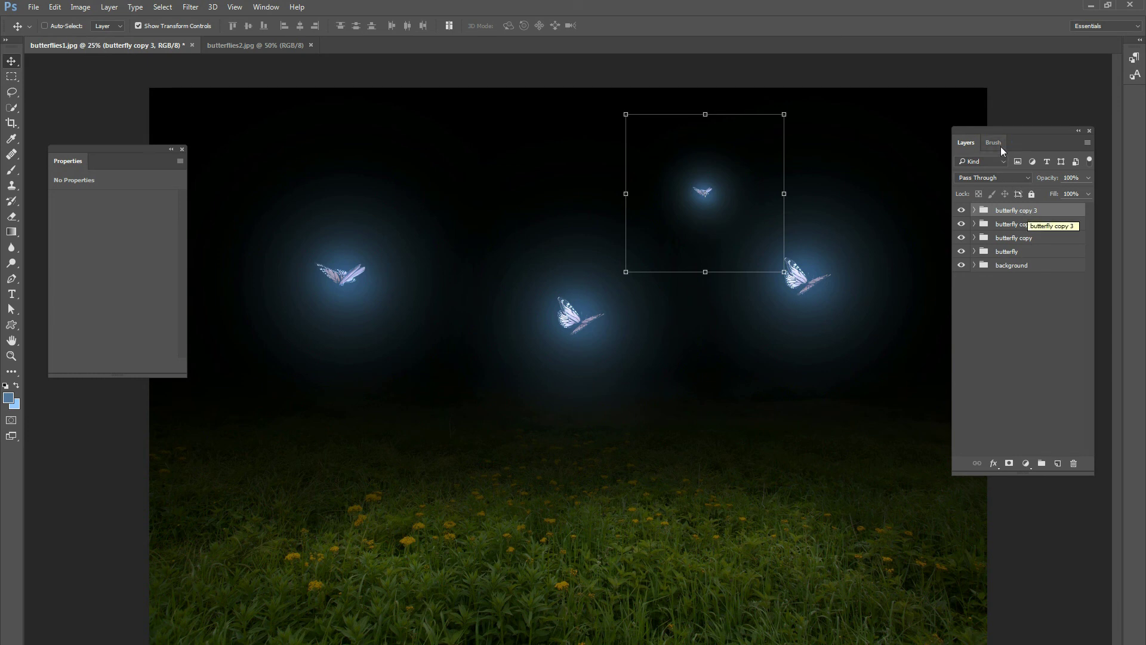
{"action": "left_click_drag", "start_coordinate": [997, 131], "coordinate": [994, 127]}
{"action": "left_click", "coordinate": [1015, 263]}
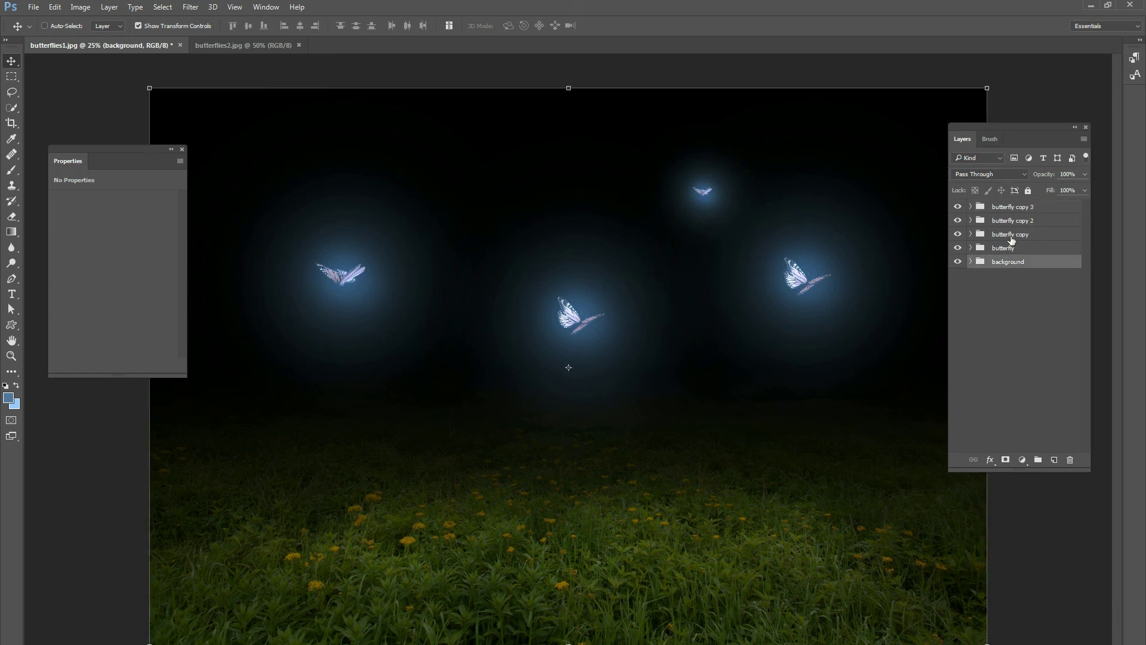
Add a Gradient Map adjustment layer above the butterfly copy 3 group and apply the dark-to-light blue gradient preset.
{"action": "left_click", "coordinate": [1011, 207]}
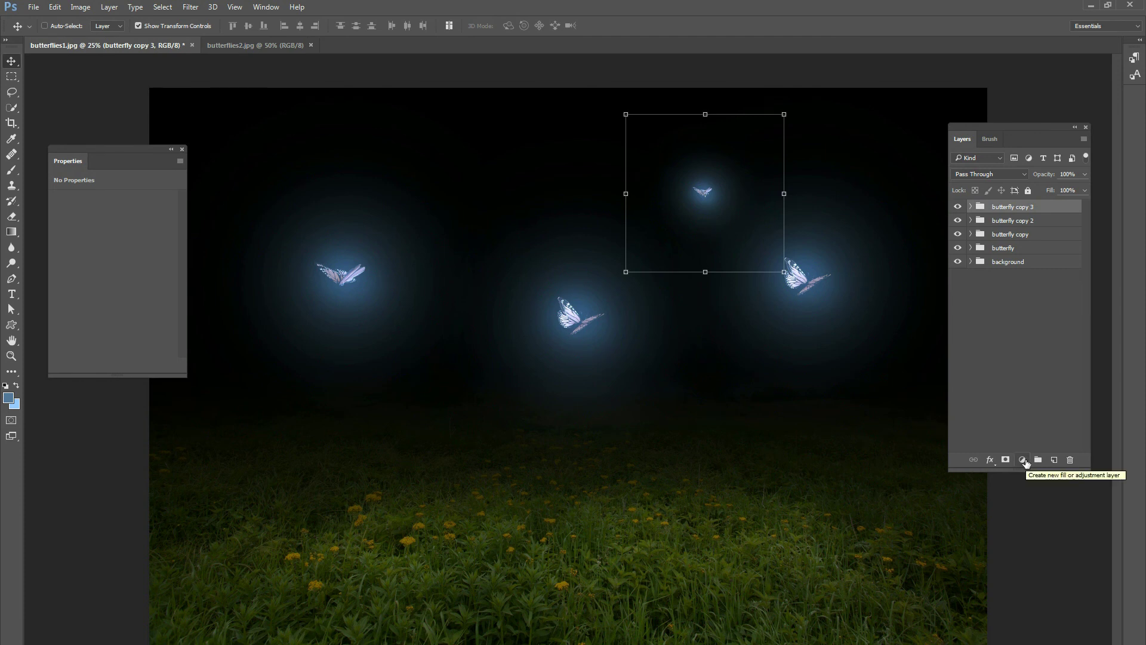
{"action": "left_click", "coordinate": [1024, 460]}
{"action": "left_click", "coordinate": [1024, 459]}
{"action": "left_click", "coordinate": [1023, 460]}
{"action": "left_click", "coordinate": [1059, 437]}
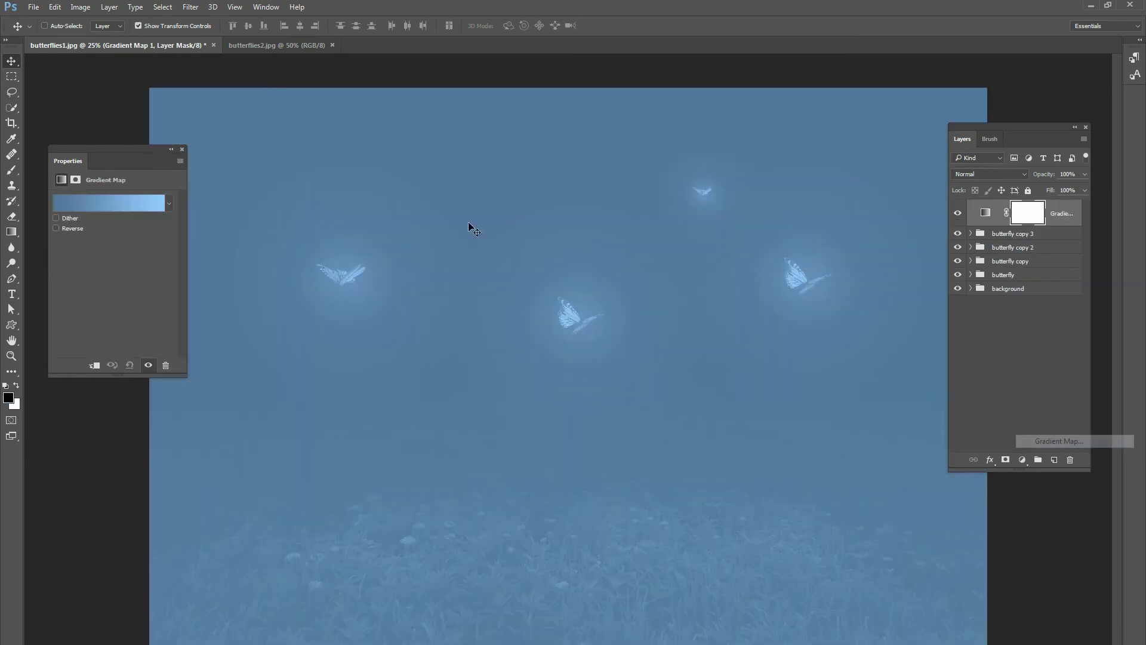
{"action": "left_click", "coordinate": [169, 206]}
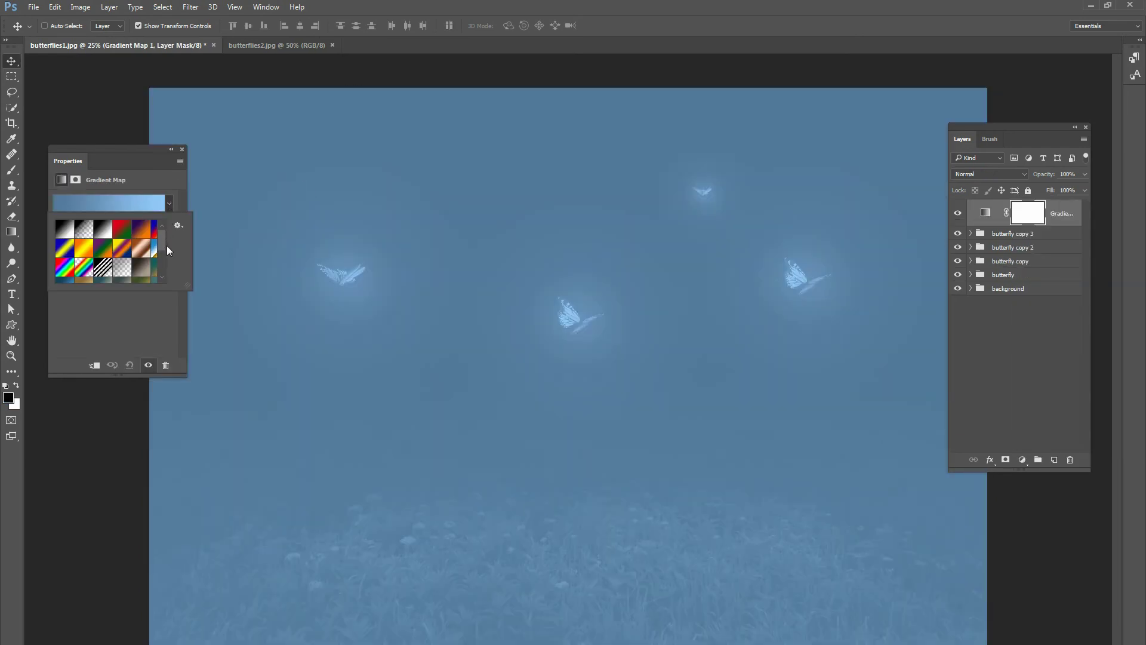
{"action": "left_click", "coordinate": [67, 282]}
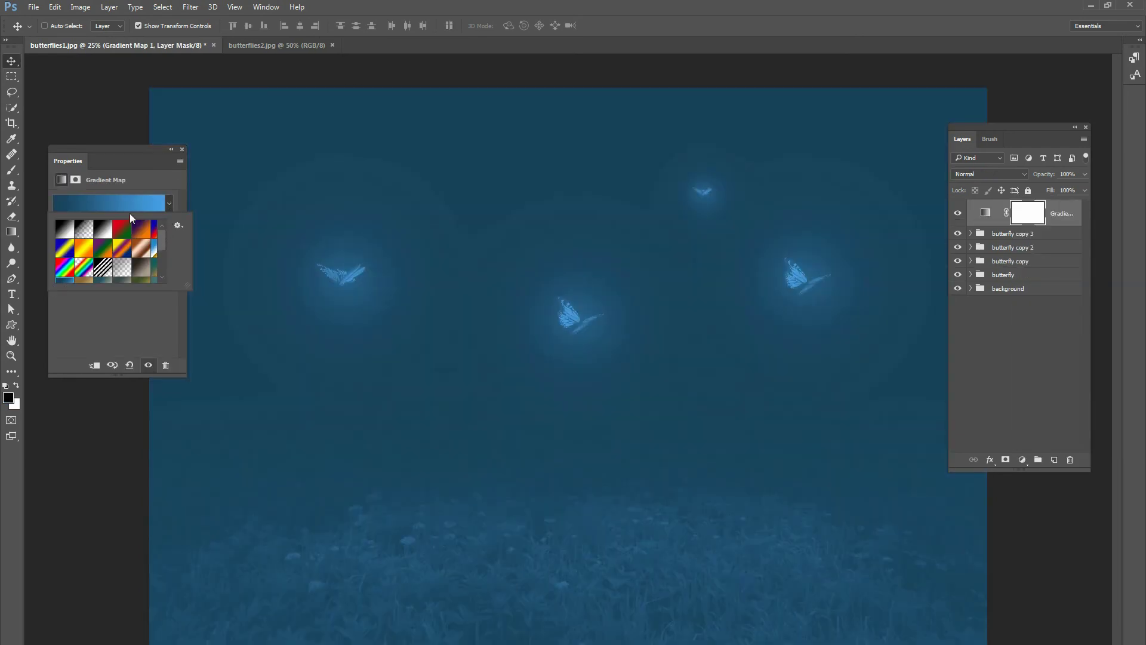
{"action": "left_click", "coordinate": [102, 207]}
{"action": "left_click", "coordinate": [103, 207]}
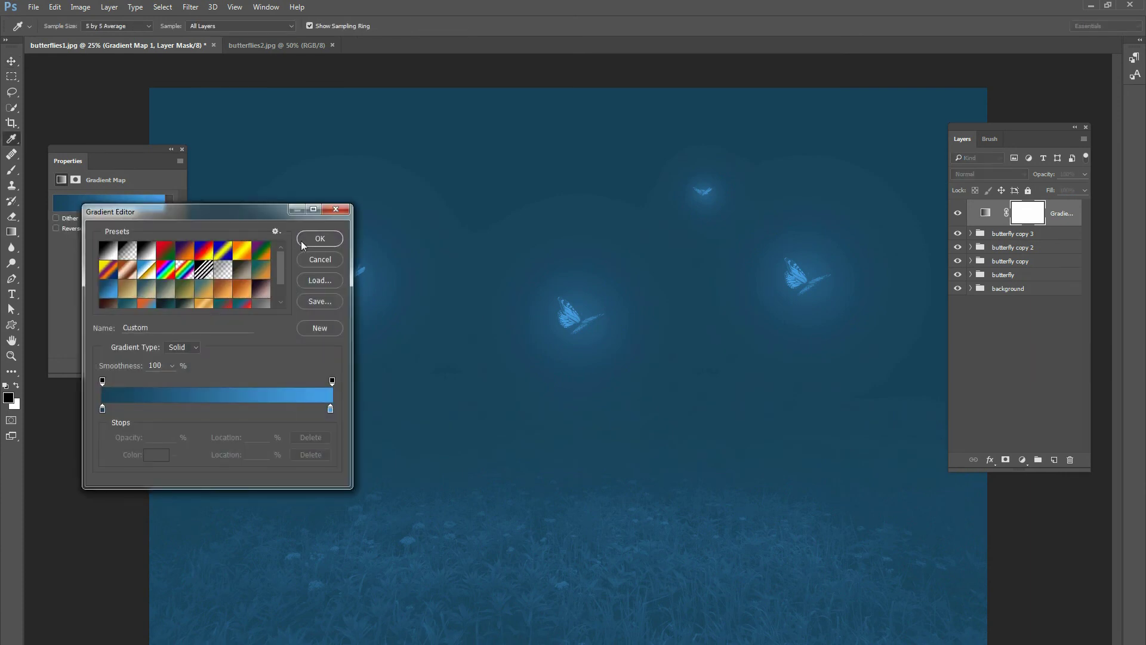
{"action": "left_click", "coordinate": [307, 261]}
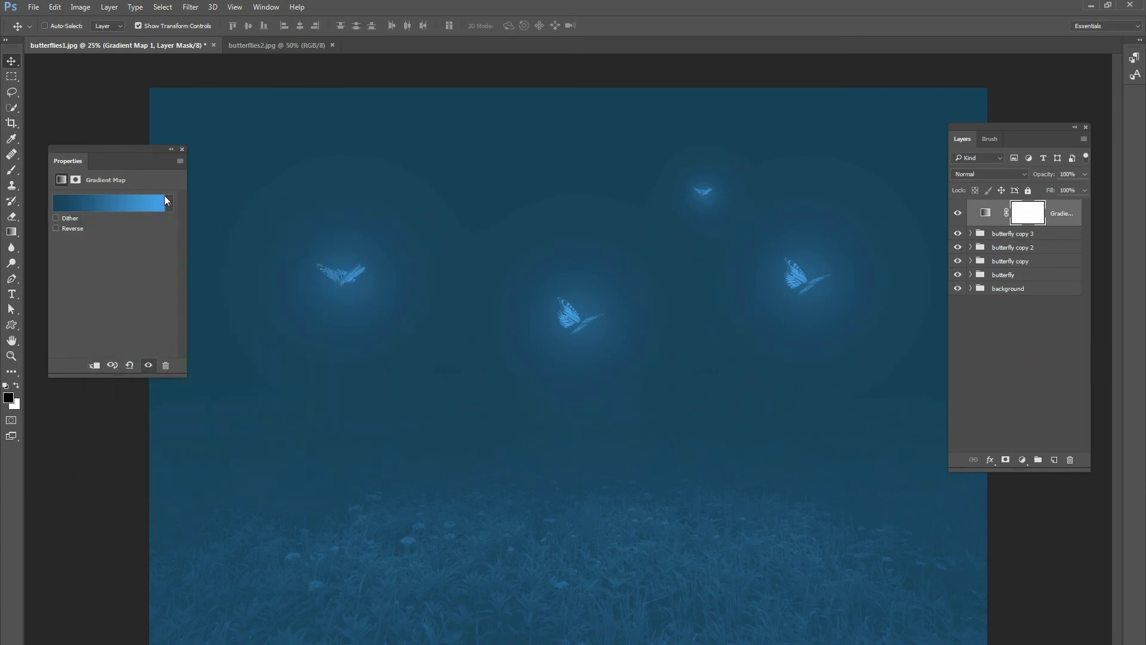
{"action": "left_click", "coordinate": [117, 203]}
{"action": "left_click", "coordinate": [146, 253]}
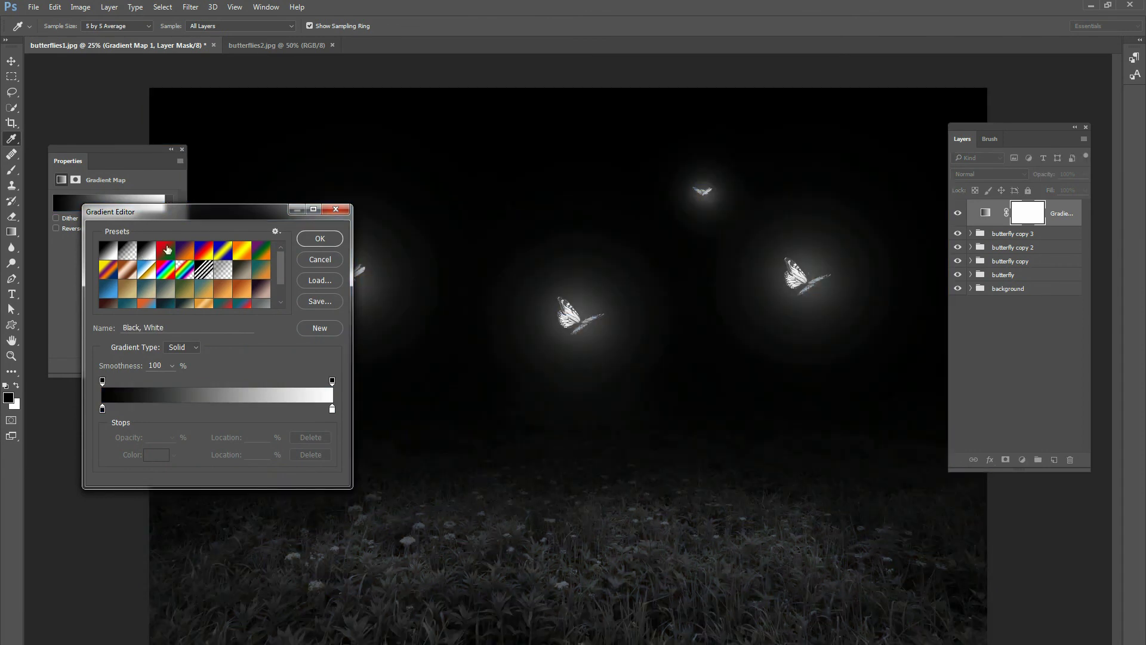
{"action": "left_click", "coordinate": [307, 261]}
{"action": "left_click", "coordinate": [79, 207]}
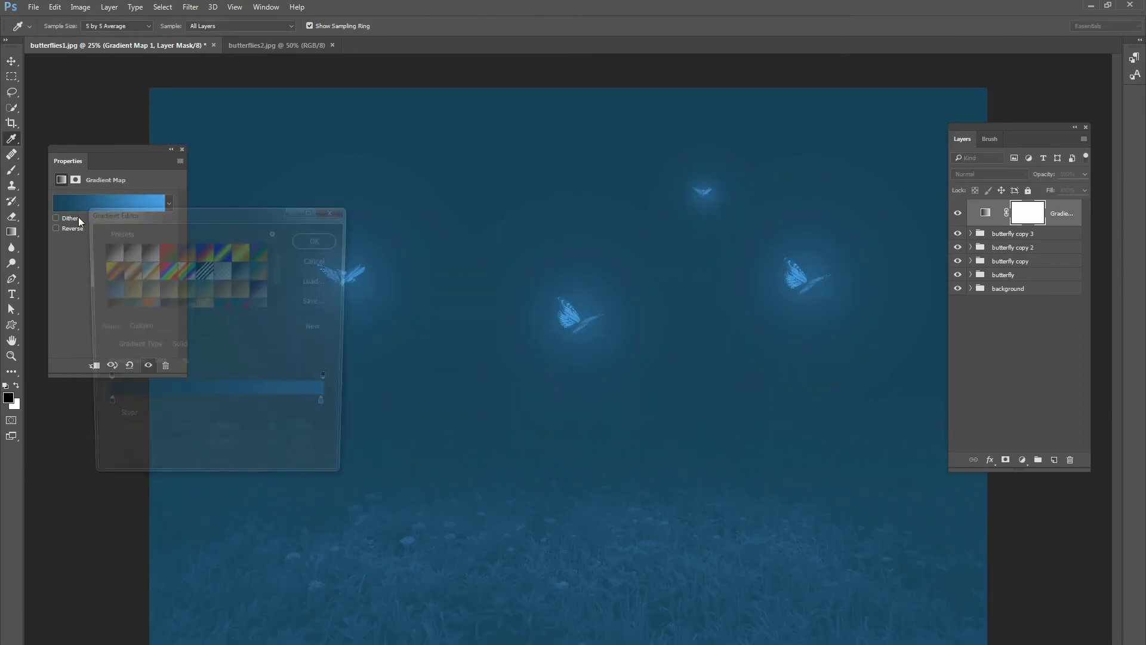
{"action": "left_click", "coordinate": [102, 409]}
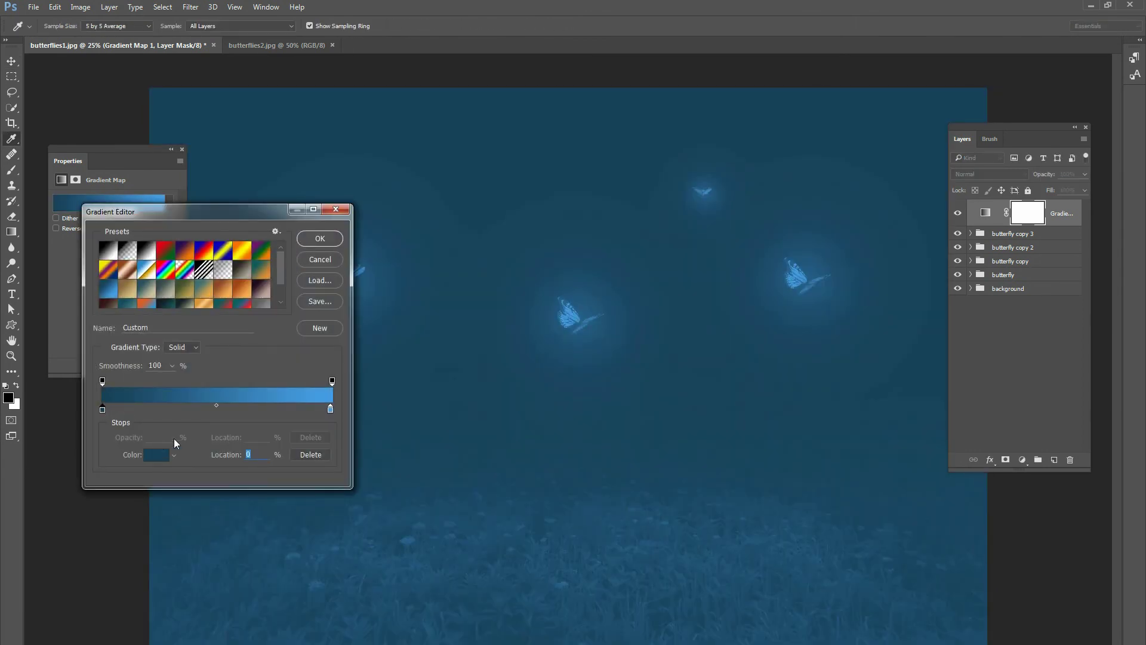
{"action": "left_click", "coordinate": [319, 263]}
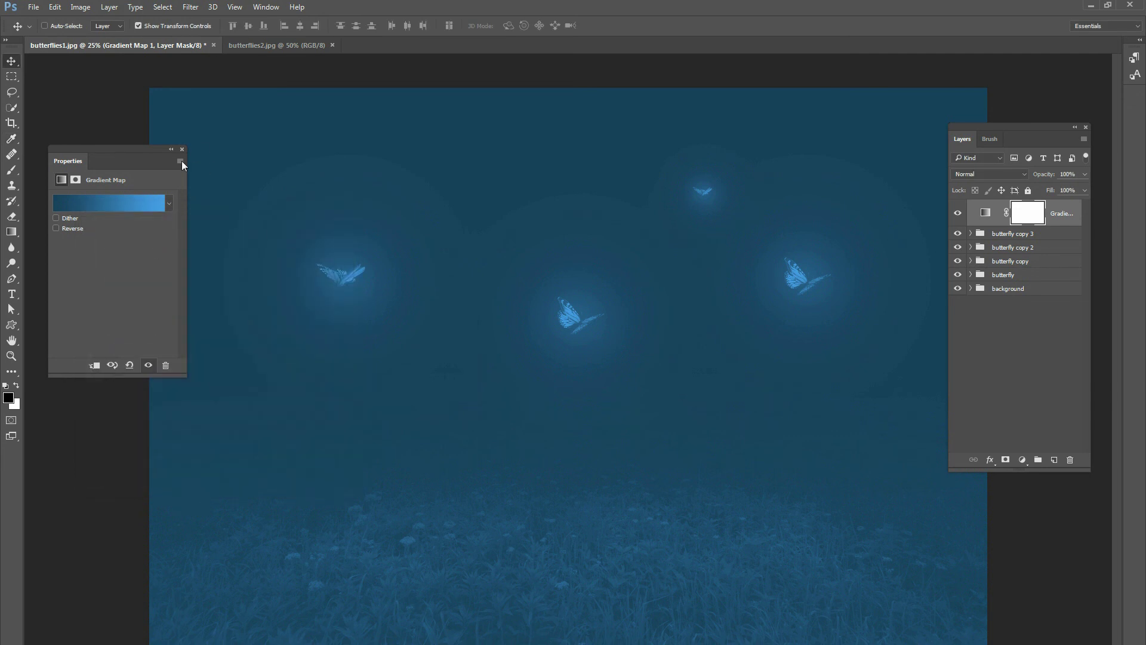
Set the Gradient Map layer's blend mode to Overlay and compare the scene with and without it.
{"action": "left_click", "coordinate": [990, 175]}
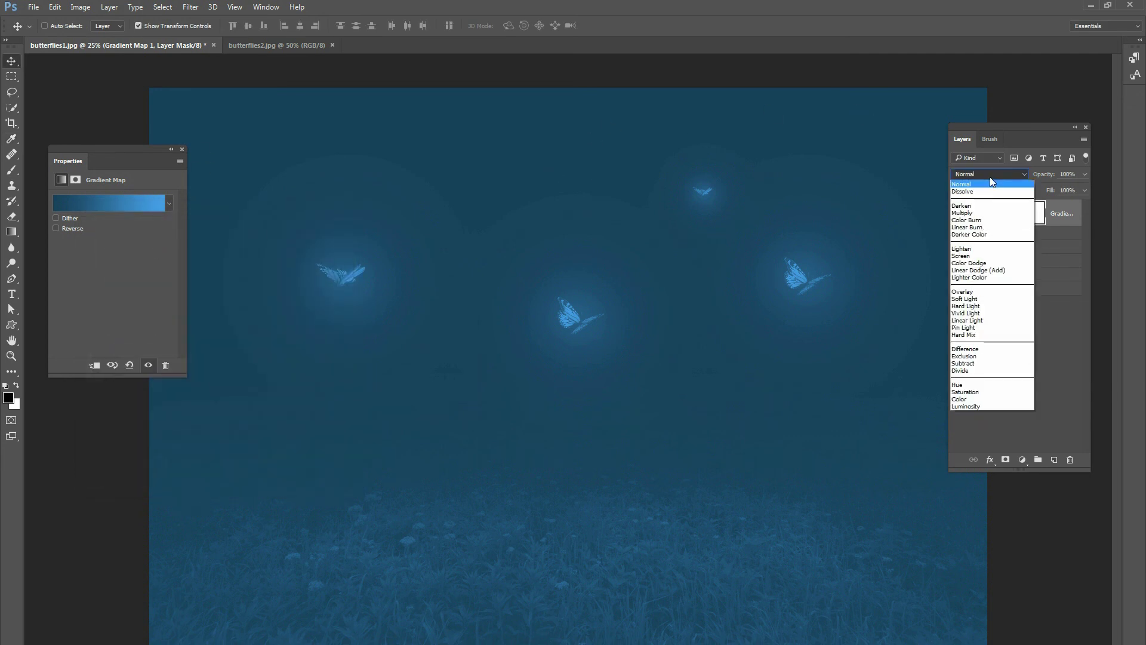
{"action": "left_click", "coordinate": [983, 291]}
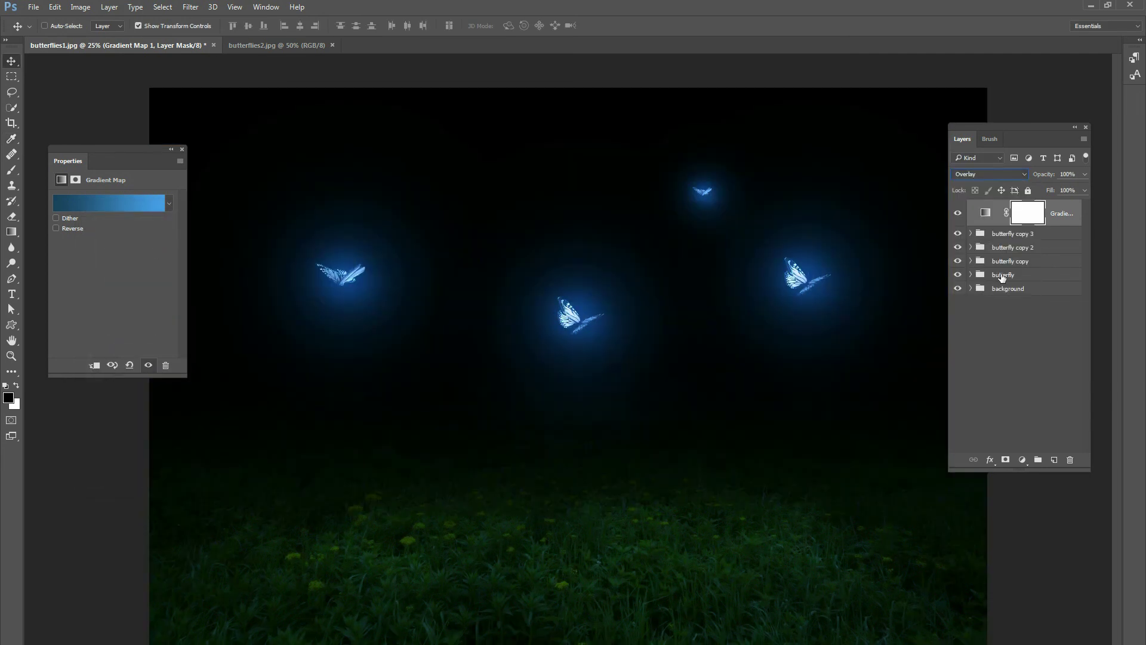
{"action": "left_click", "coordinate": [958, 213]}
{"action": "left_click", "coordinate": [958, 213]}
{"action": "left_click", "coordinate": [958, 214]}
{"action": "left_click", "coordinate": [959, 214]}
{"action": "left_click", "coordinate": [958, 214]}
{"action": "left_click", "coordinate": [958, 214]}
Group the Gradient Map, the four butterfly groups and the background group's adjustment layer and Layer 1, and compare the scene with and without the new group.
{"action": "key", "text": "ctrl"}
{"action": "left_click", "coordinate": [994, 277], "text": "shift"}
{"action": "left_click", "coordinate": [971, 288]}
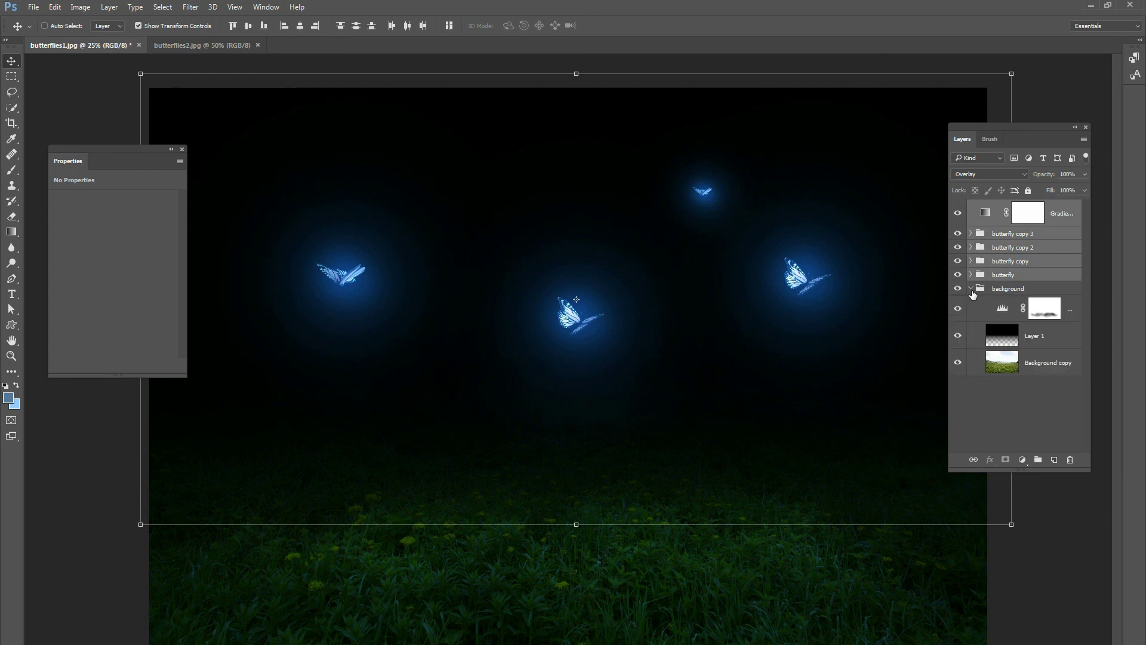
{"action": "left_click", "coordinate": [1064, 341], "text": "ctrl"}
{"action": "left_click", "coordinate": [1072, 311], "text": "ctrl"}
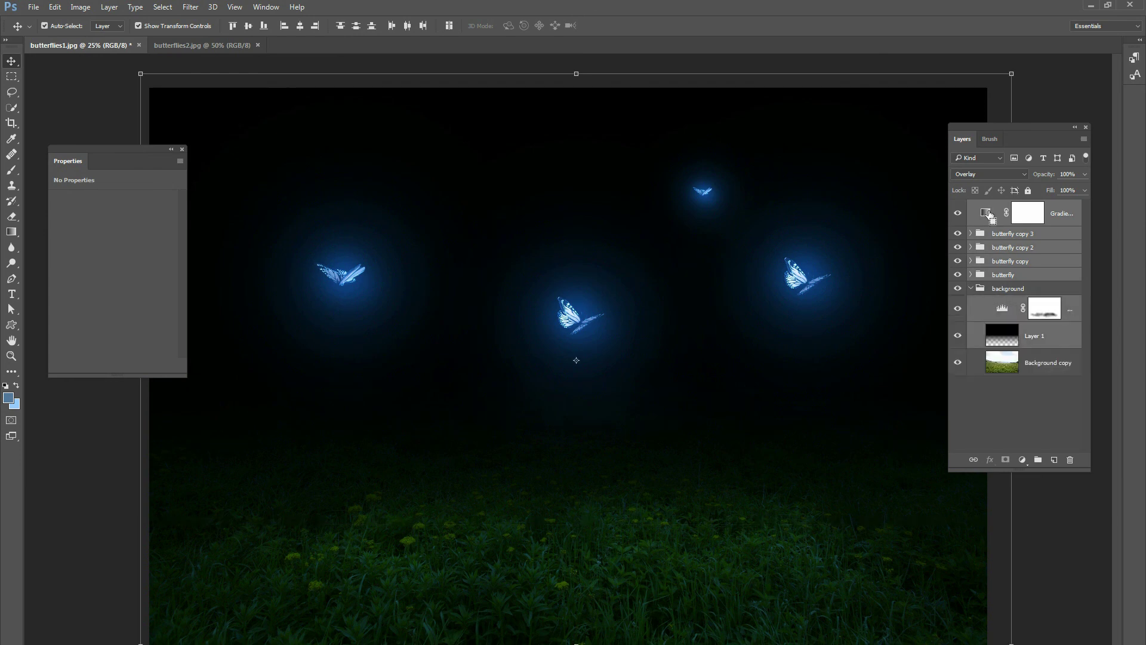
{"action": "key", "text": "ctrl+g"}
{"action": "left_click", "coordinate": [958, 208]}
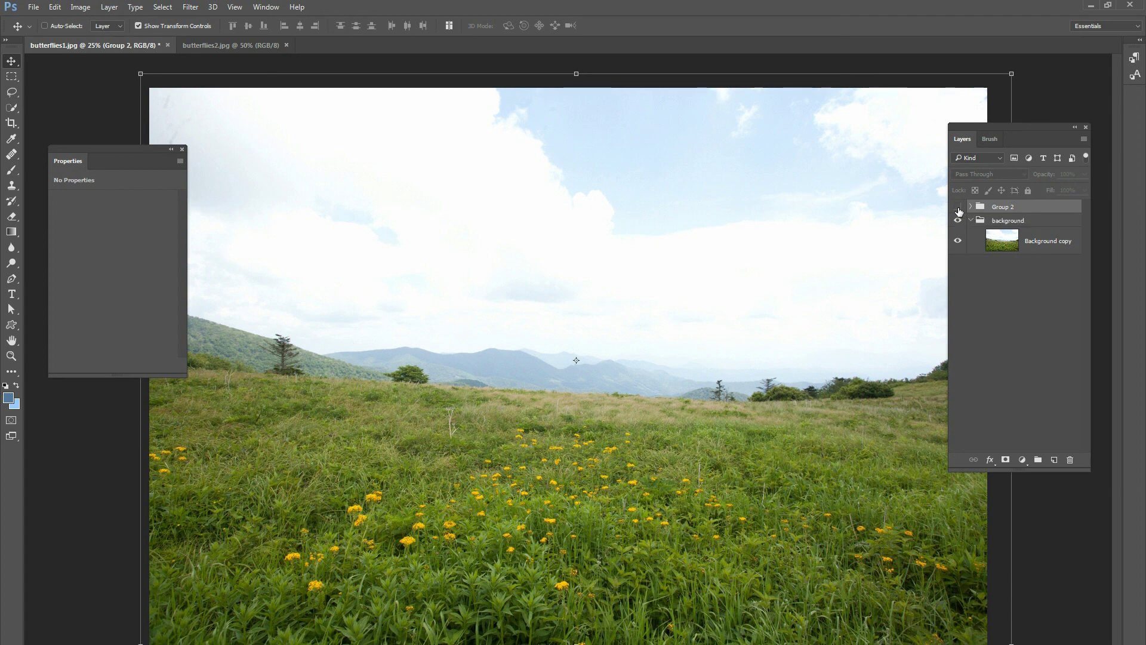
{"action": "left_click", "coordinate": [958, 208]}
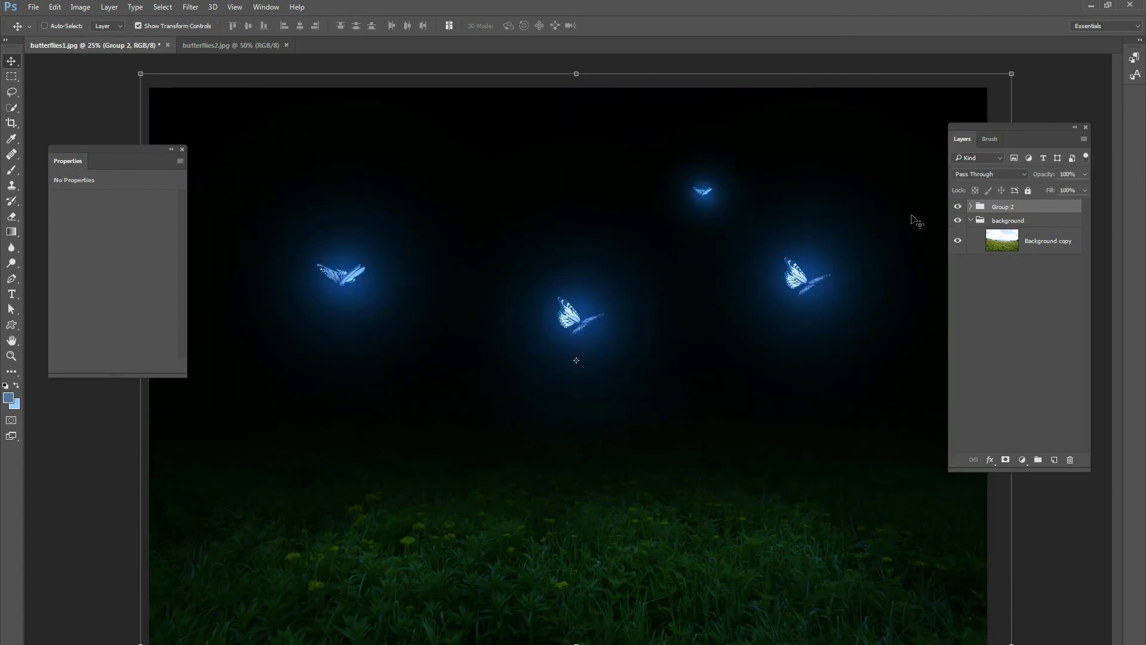